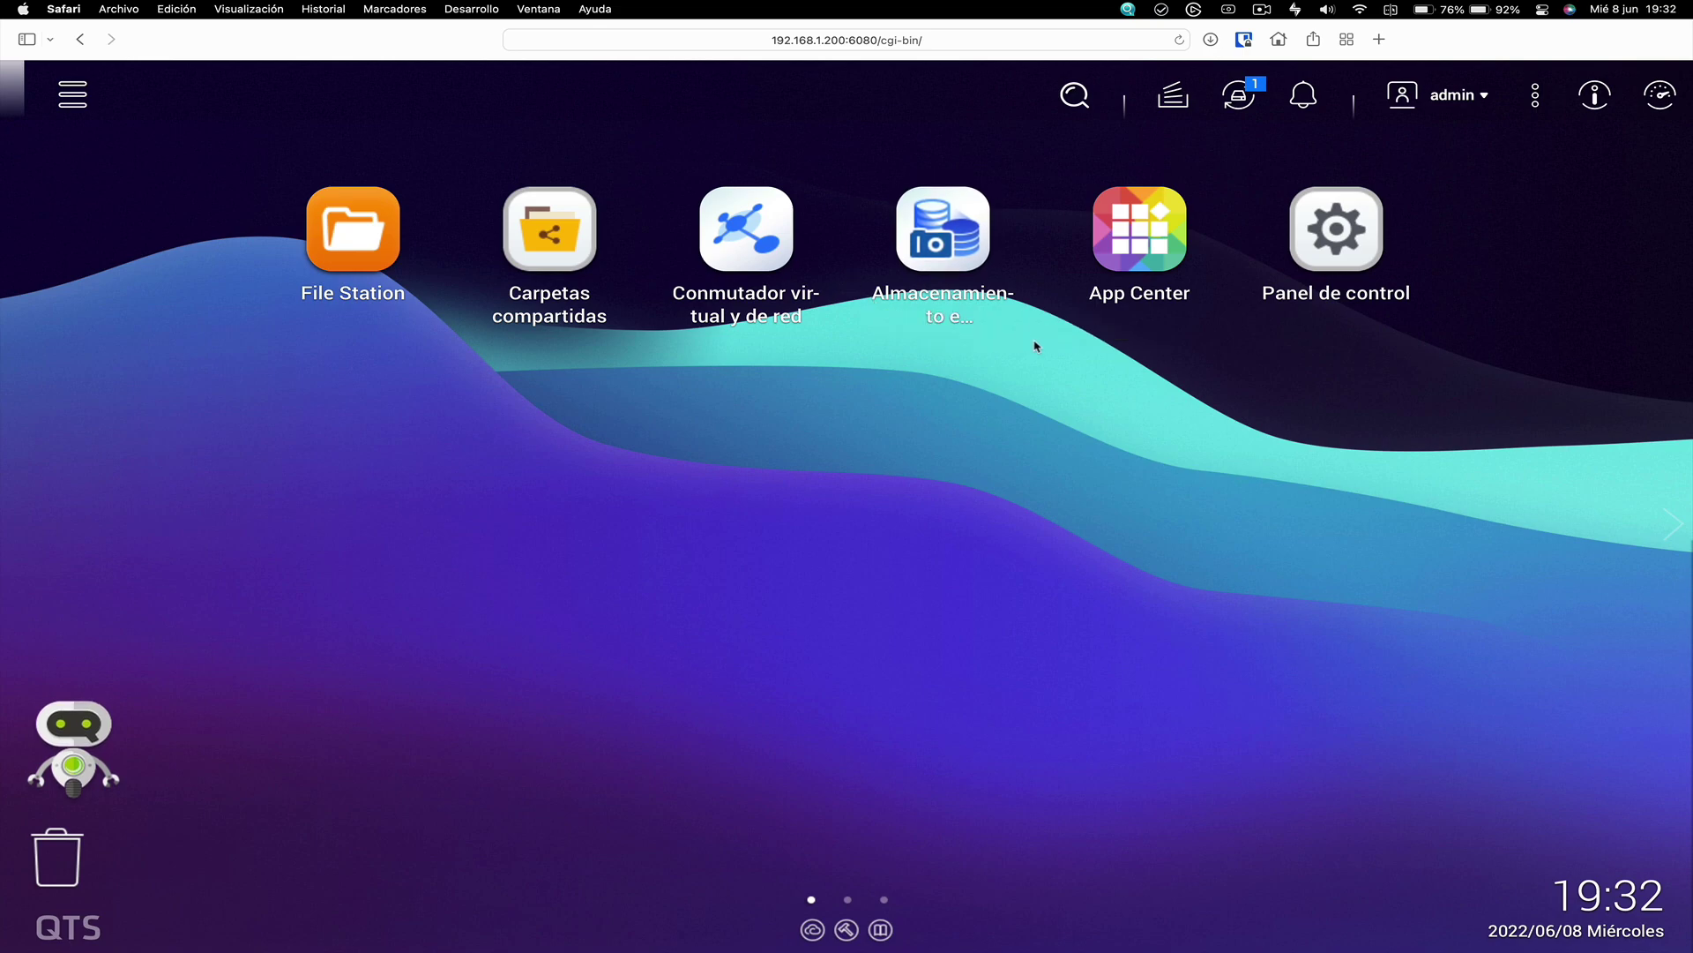
# Launch Container Station from App Center and open its Create catalog of app images
pyautogui.click(1141, 247)
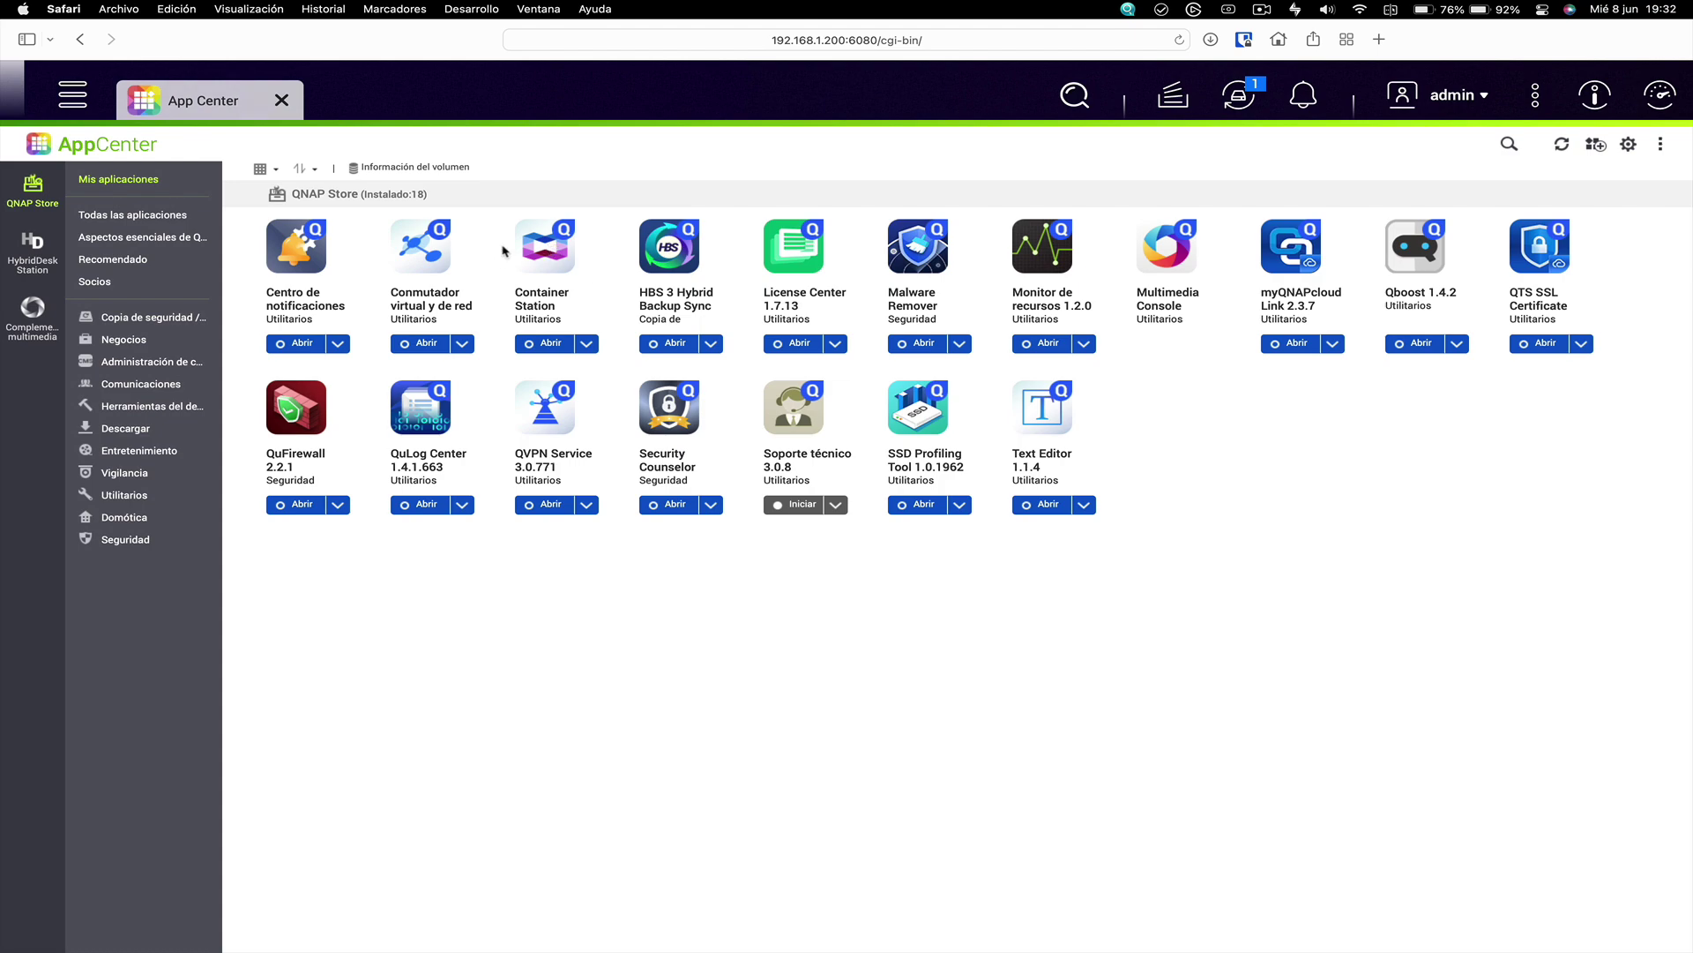
pyautogui.click(540, 346)
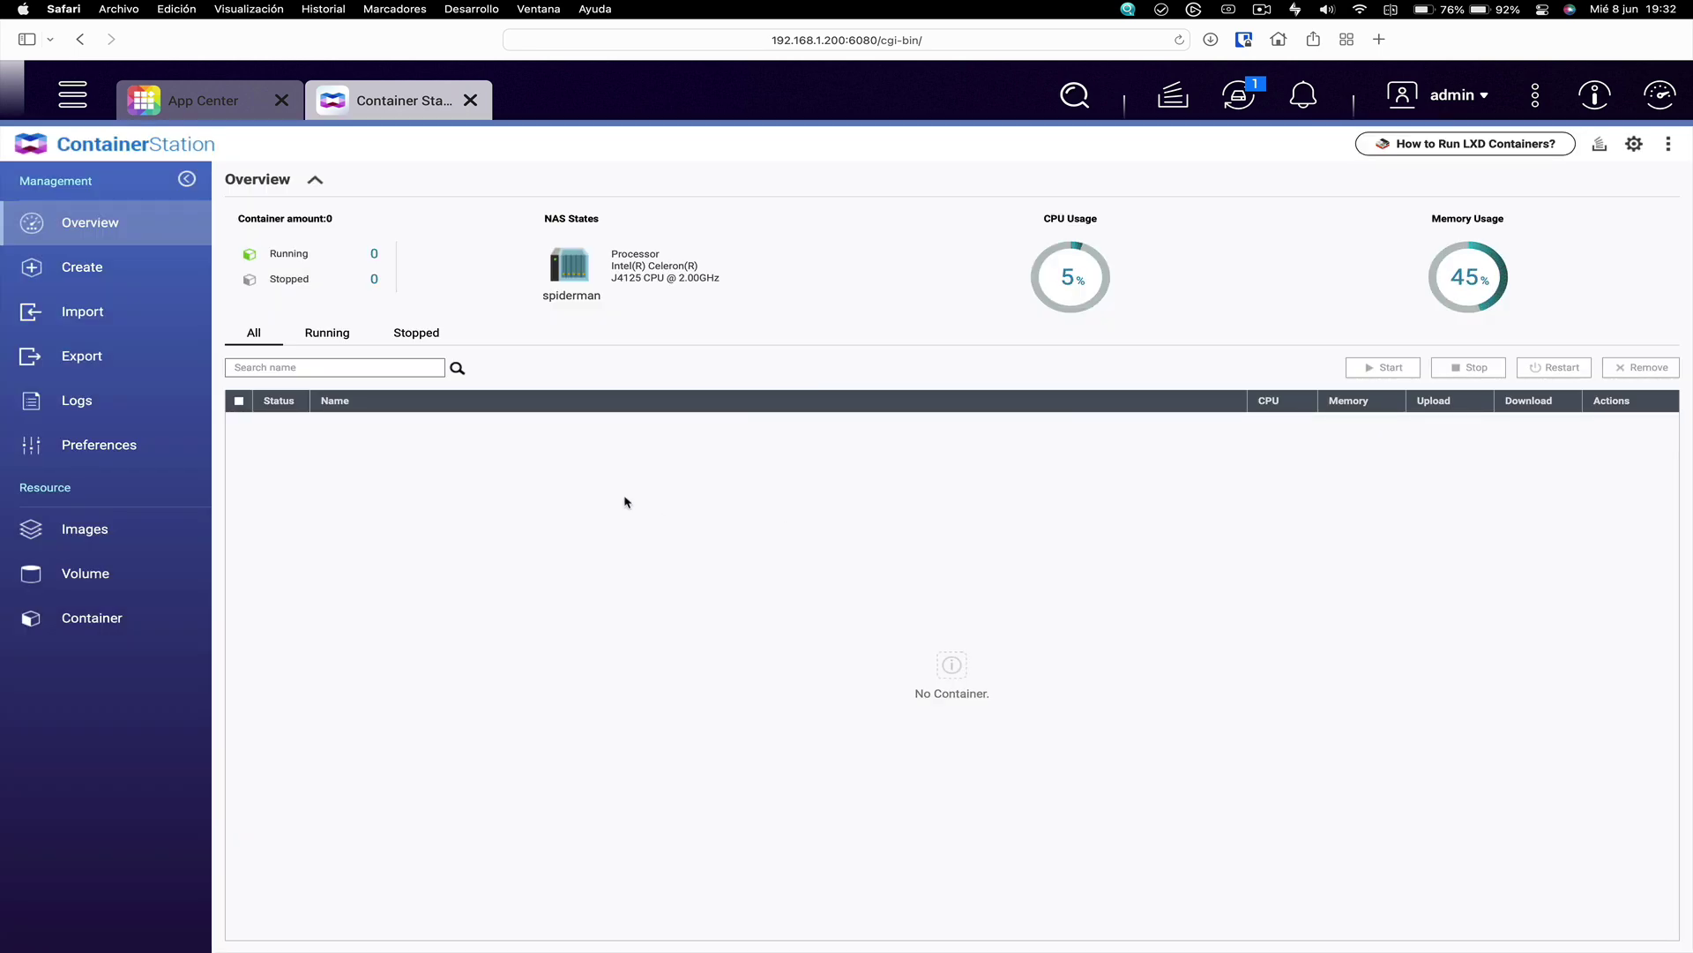
pyautogui.click(123, 279)
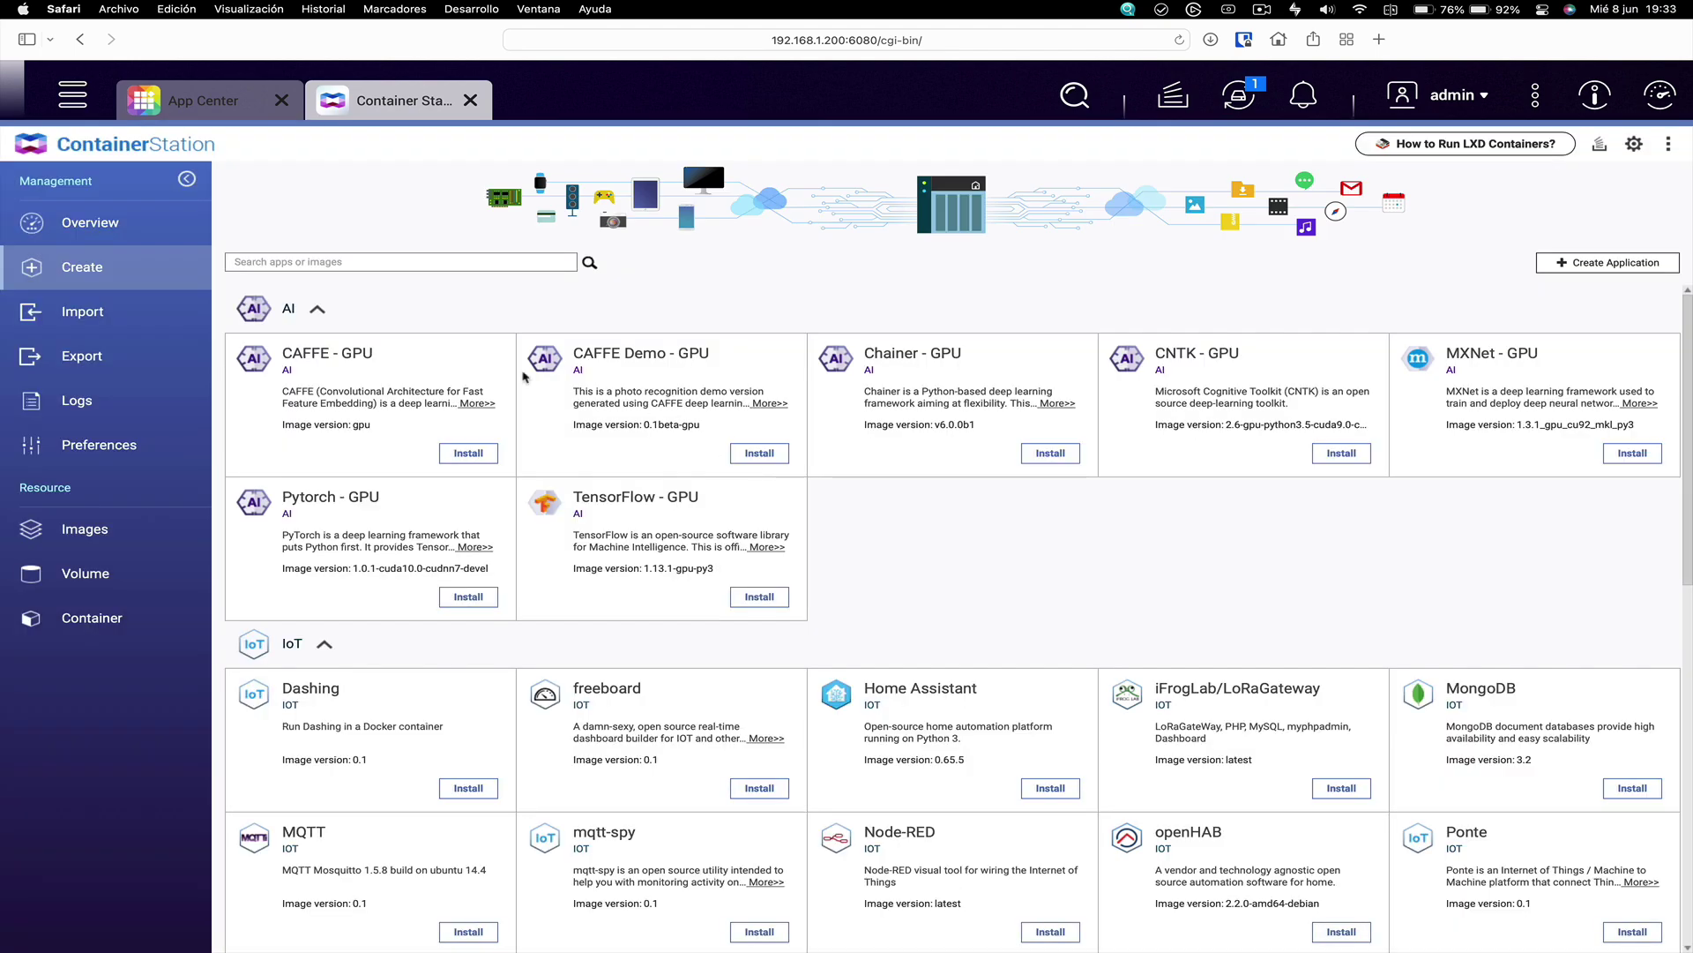
# Search the Container Station catalog for 'scrypted'
pyautogui.click(328, 261)
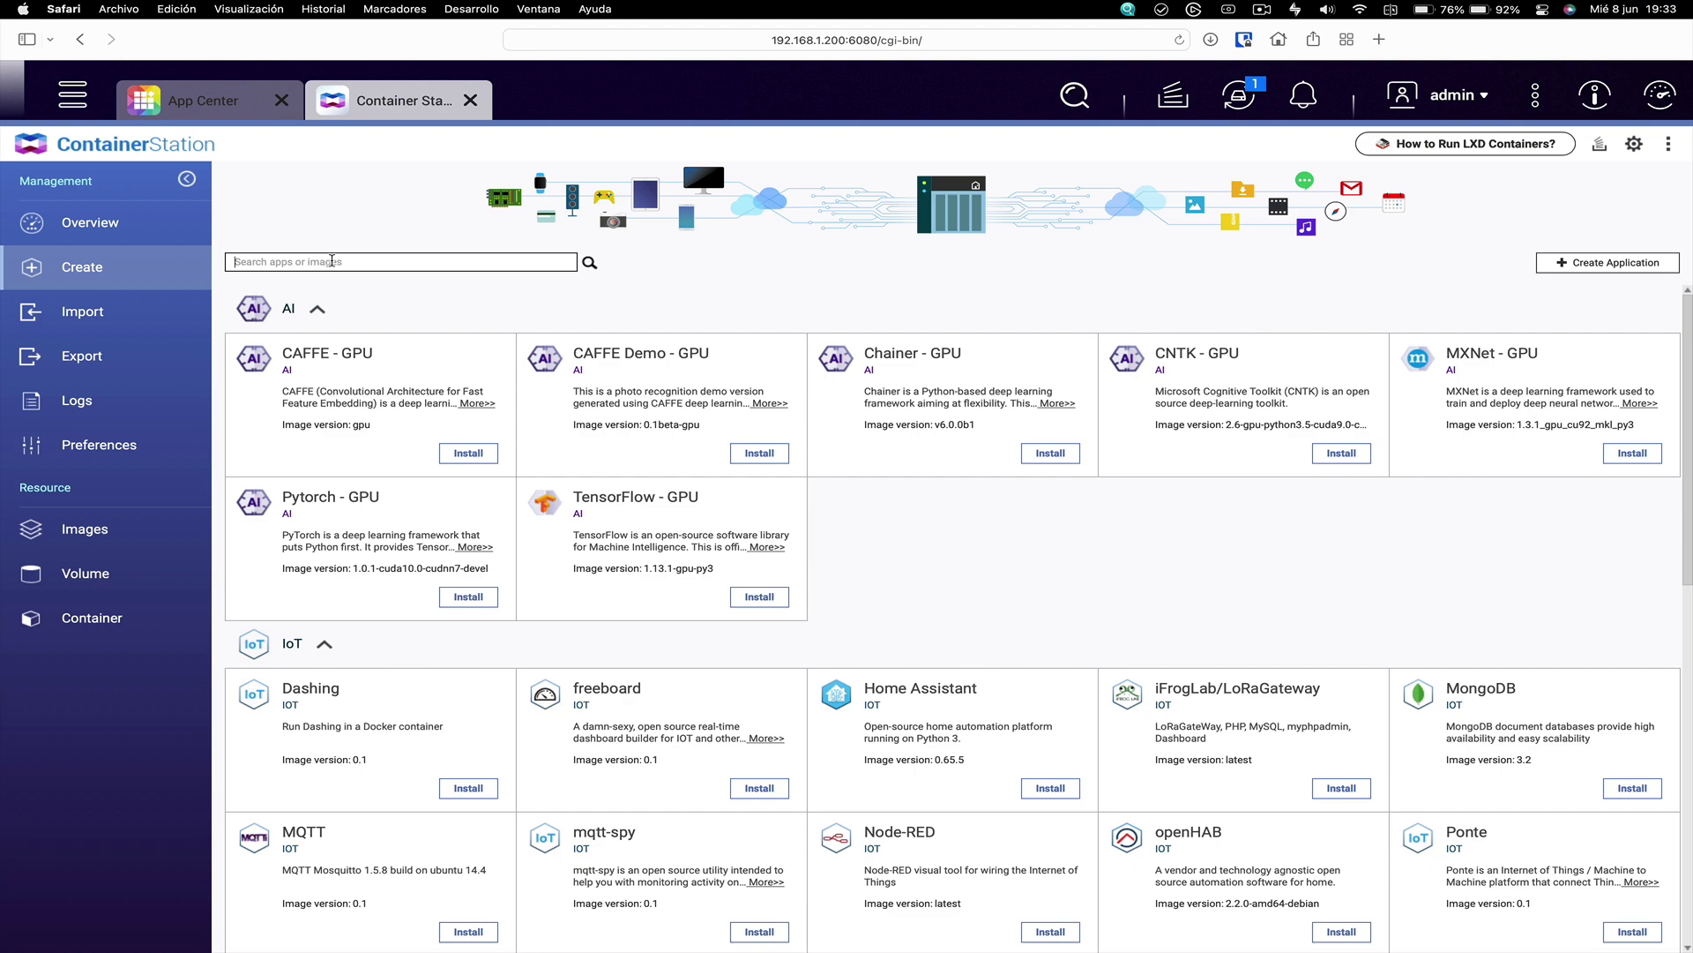
pyautogui.write('scrypted')
pyautogui.click(590, 264)
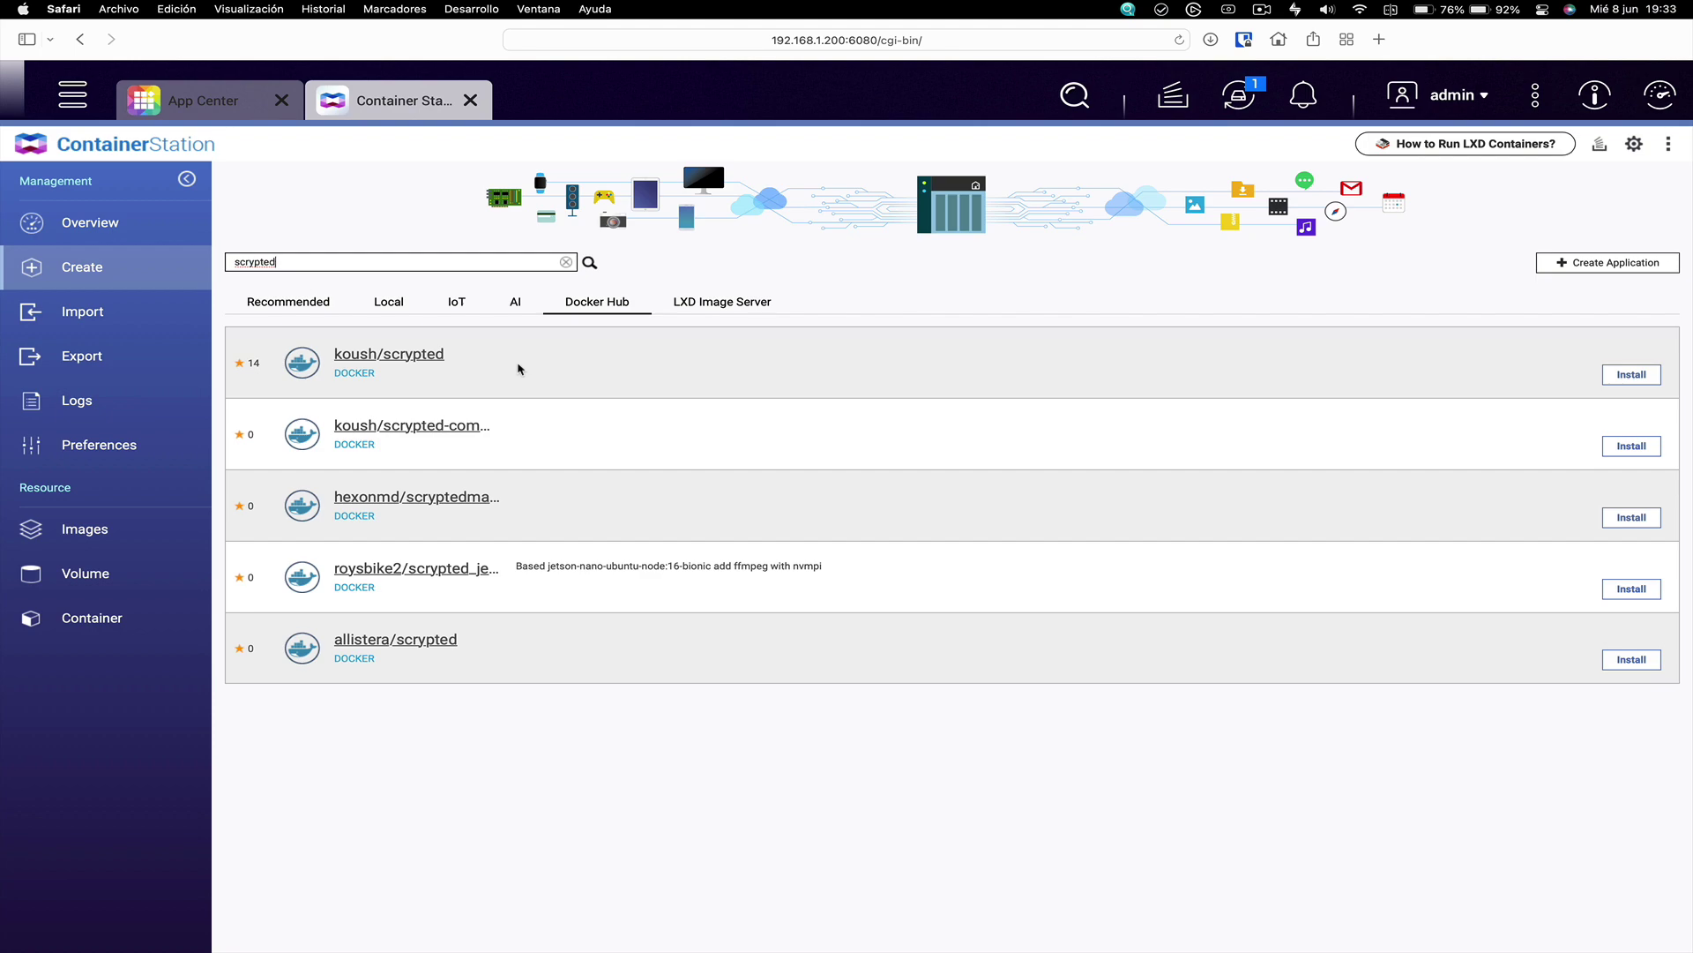
# Install the koush/scrypted image at version latest, permanently dismissing the third-party warning
pyautogui.click(1632, 378)
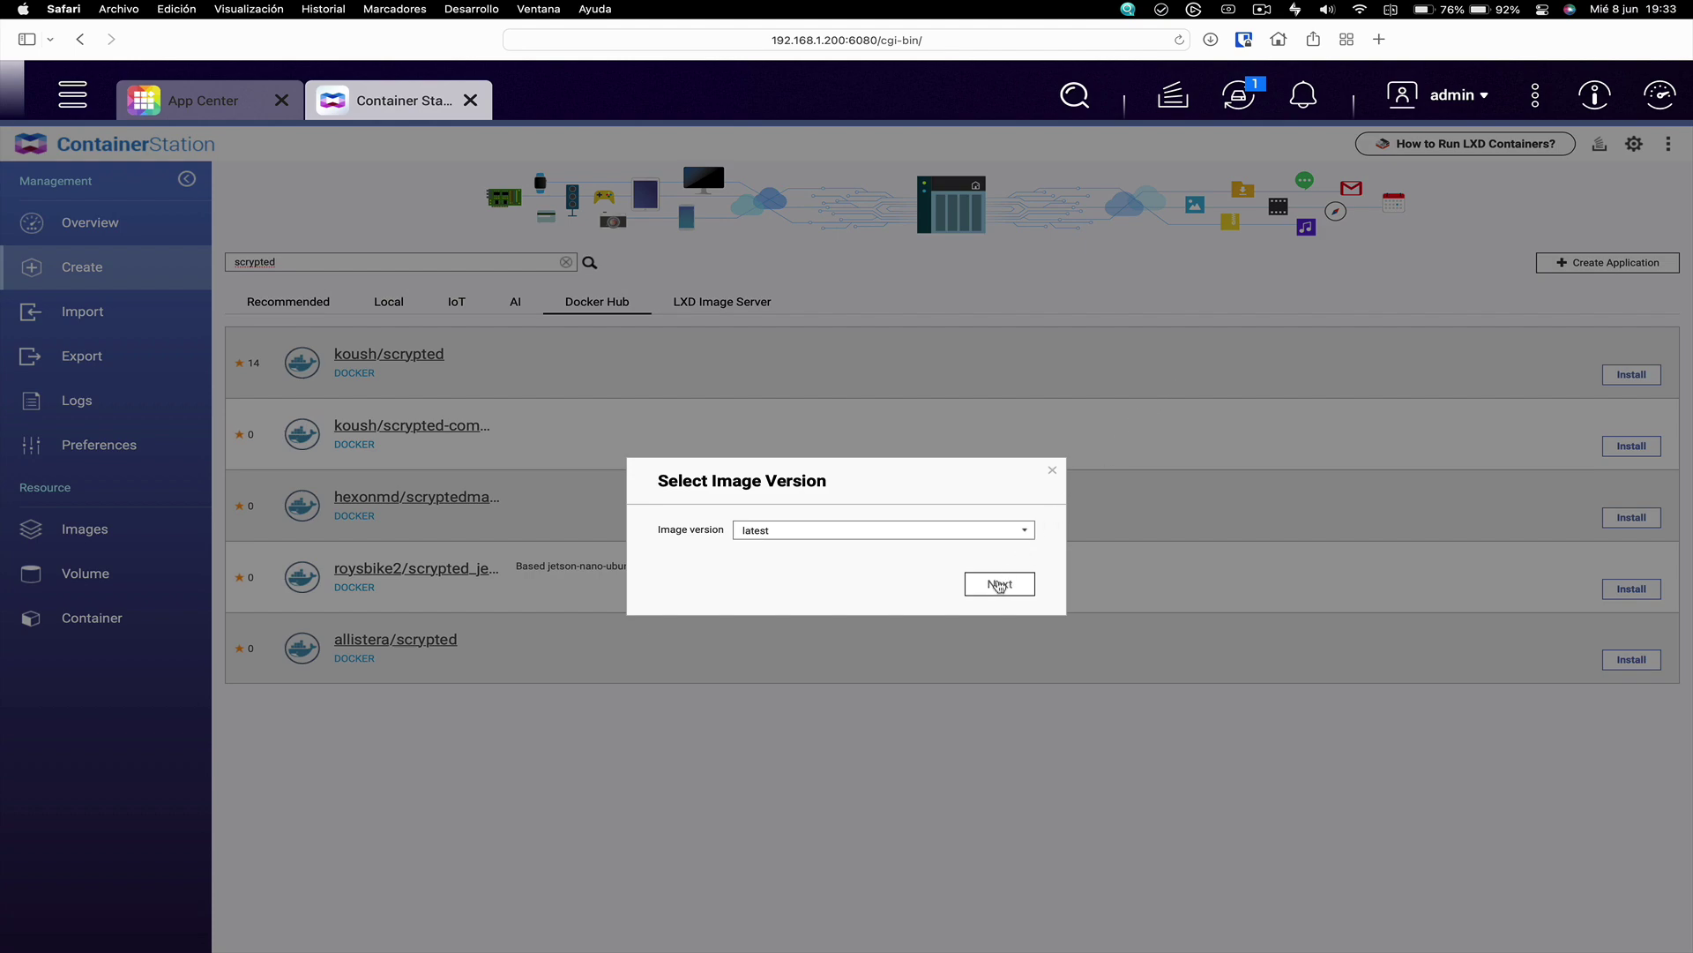
pyautogui.click(1002, 585)
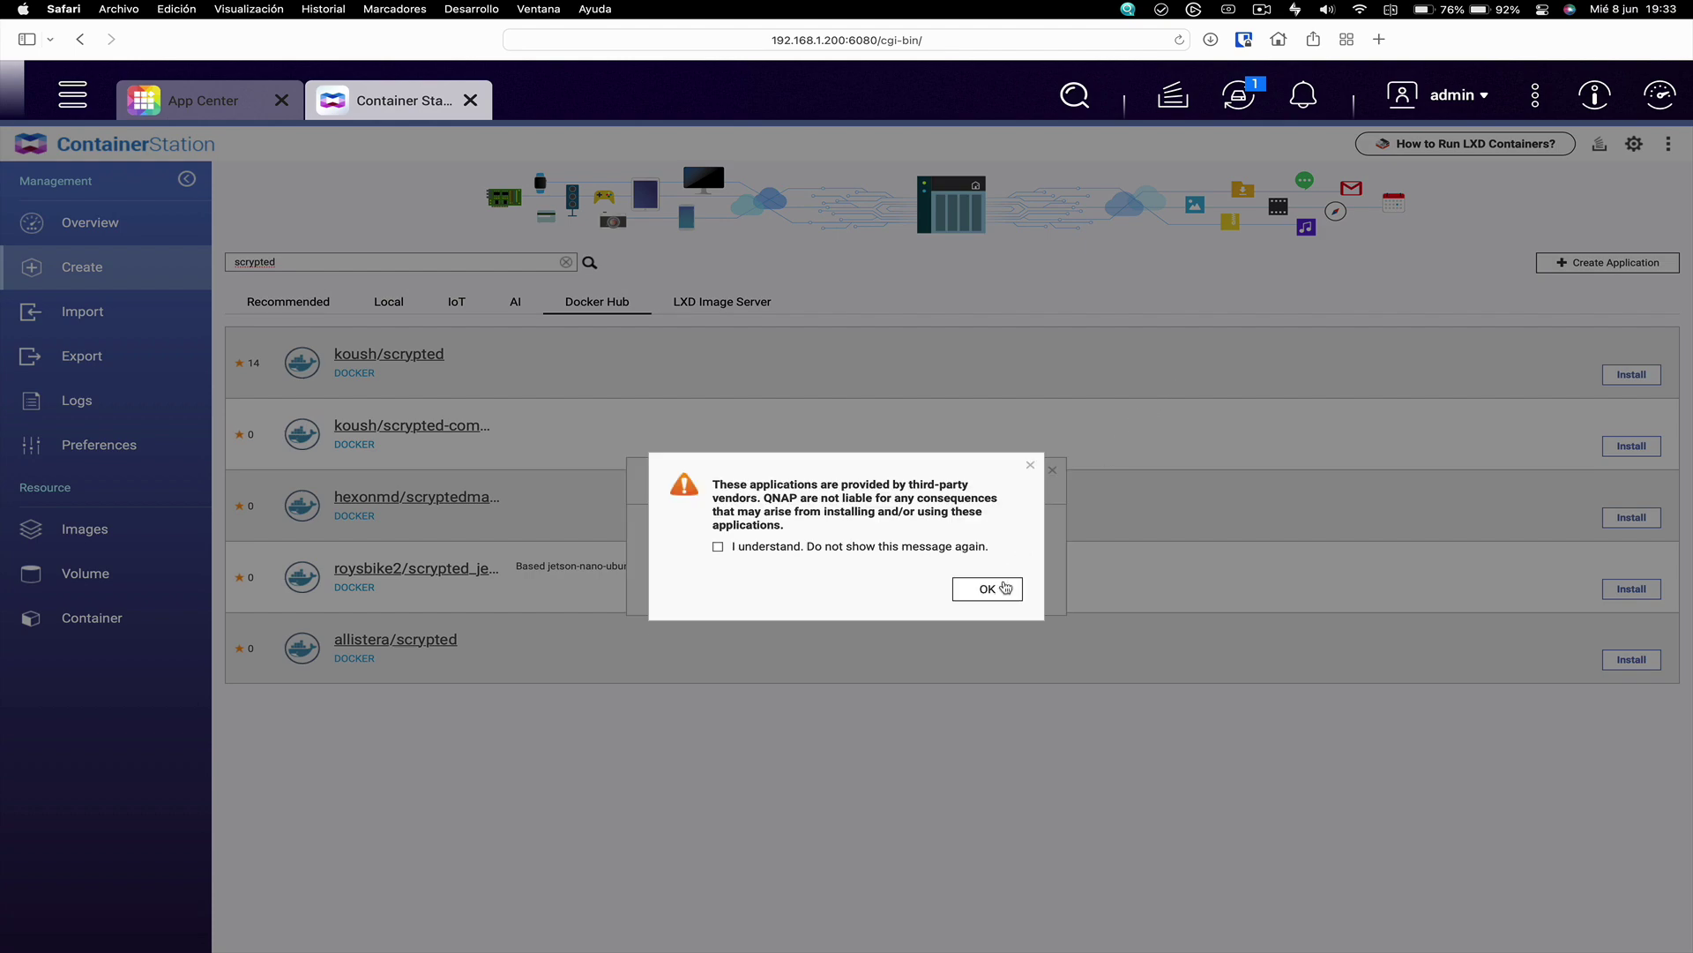
pyautogui.click(718, 545)
pyautogui.click(987, 591)
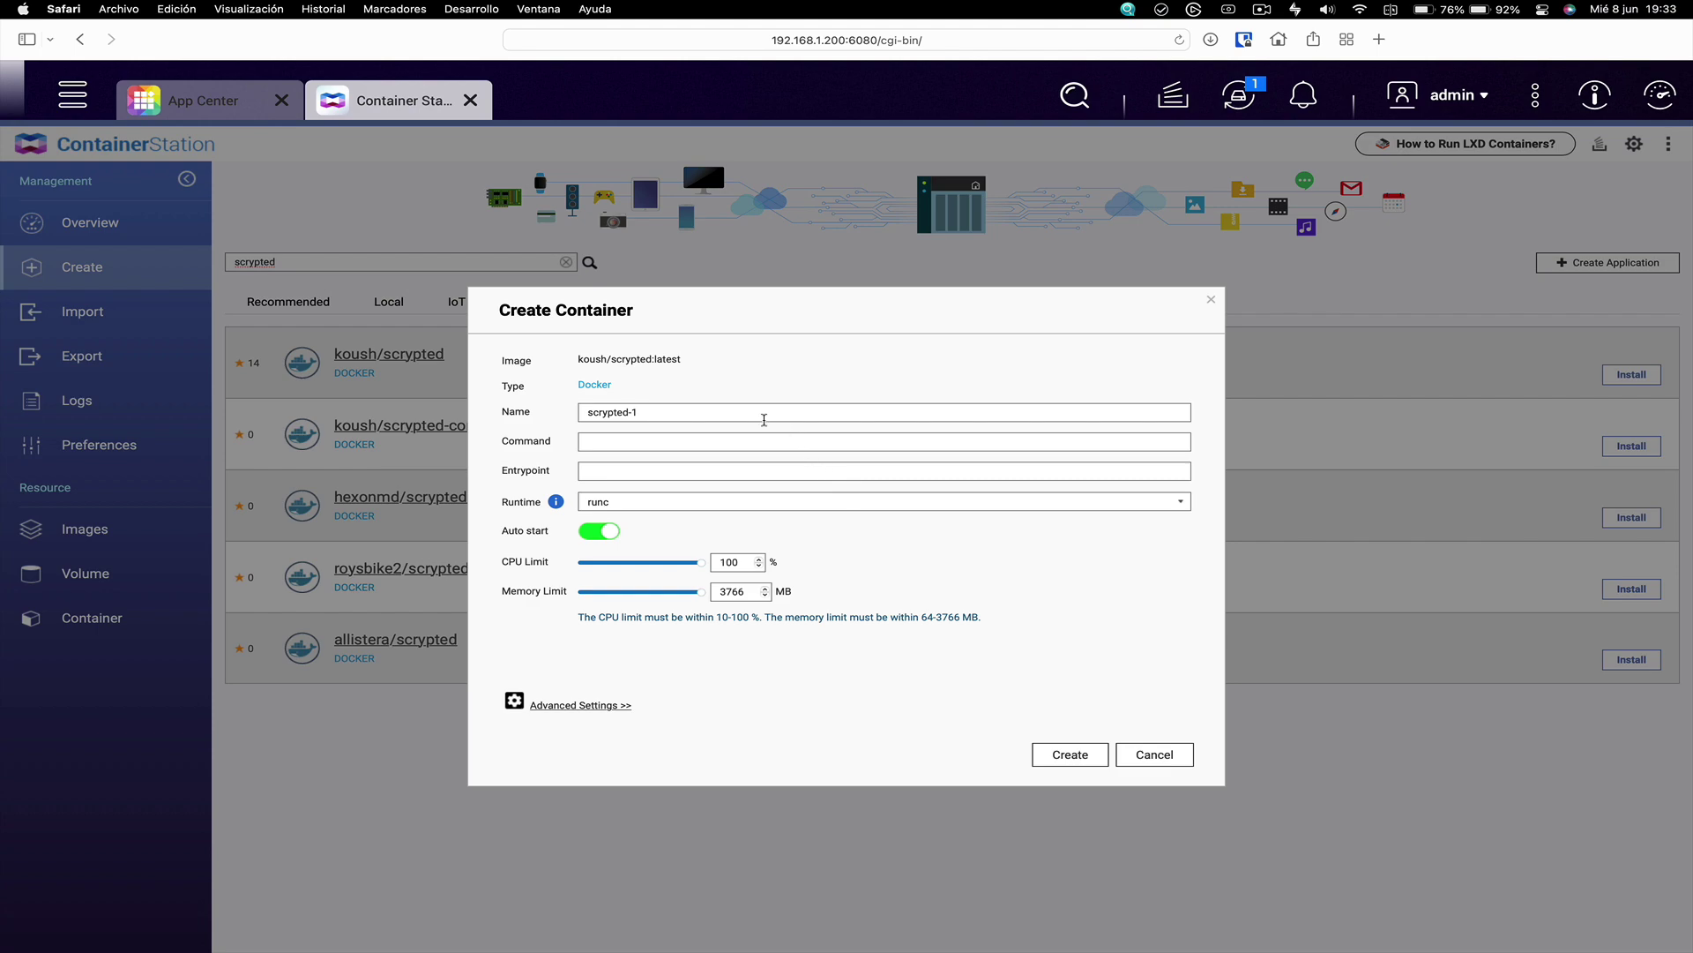
# Rename the container scrypted, with command /bin/sh -c "npm exec scrypted-serve" and entrypoint docker-entrypoint.sh
pyautogui.click(688, 410)
pyautogui.press('BackSpace')
pyautogui.press('BackSpace')
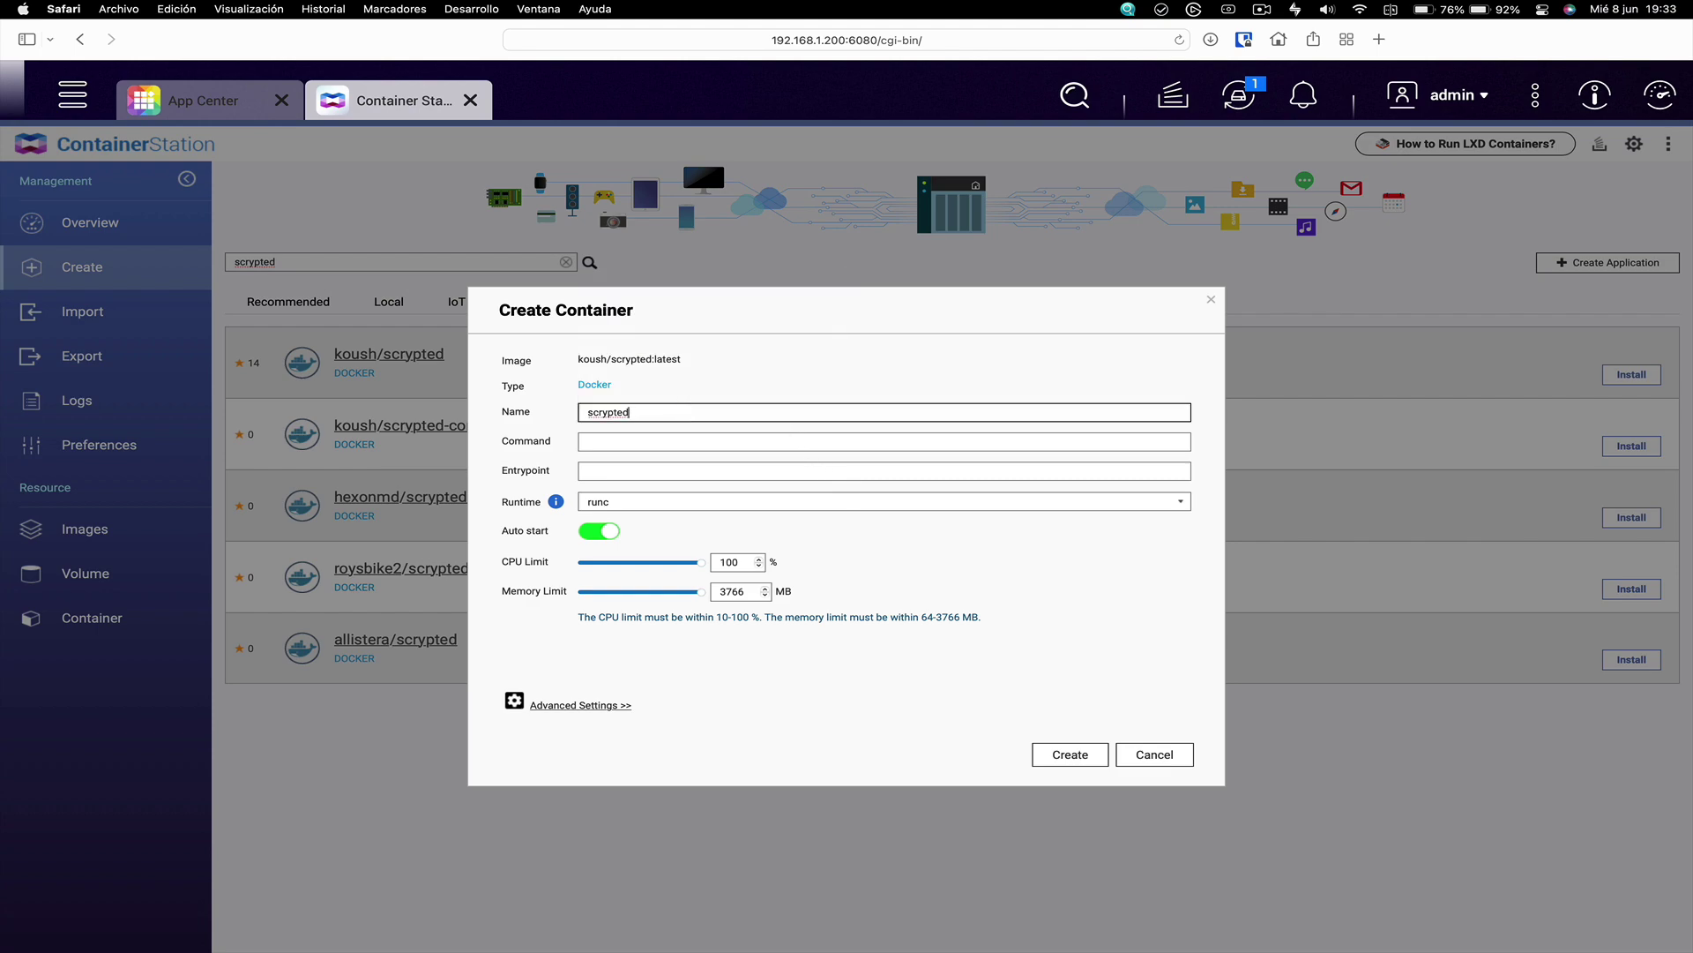
pyautogui.click(645, 447)
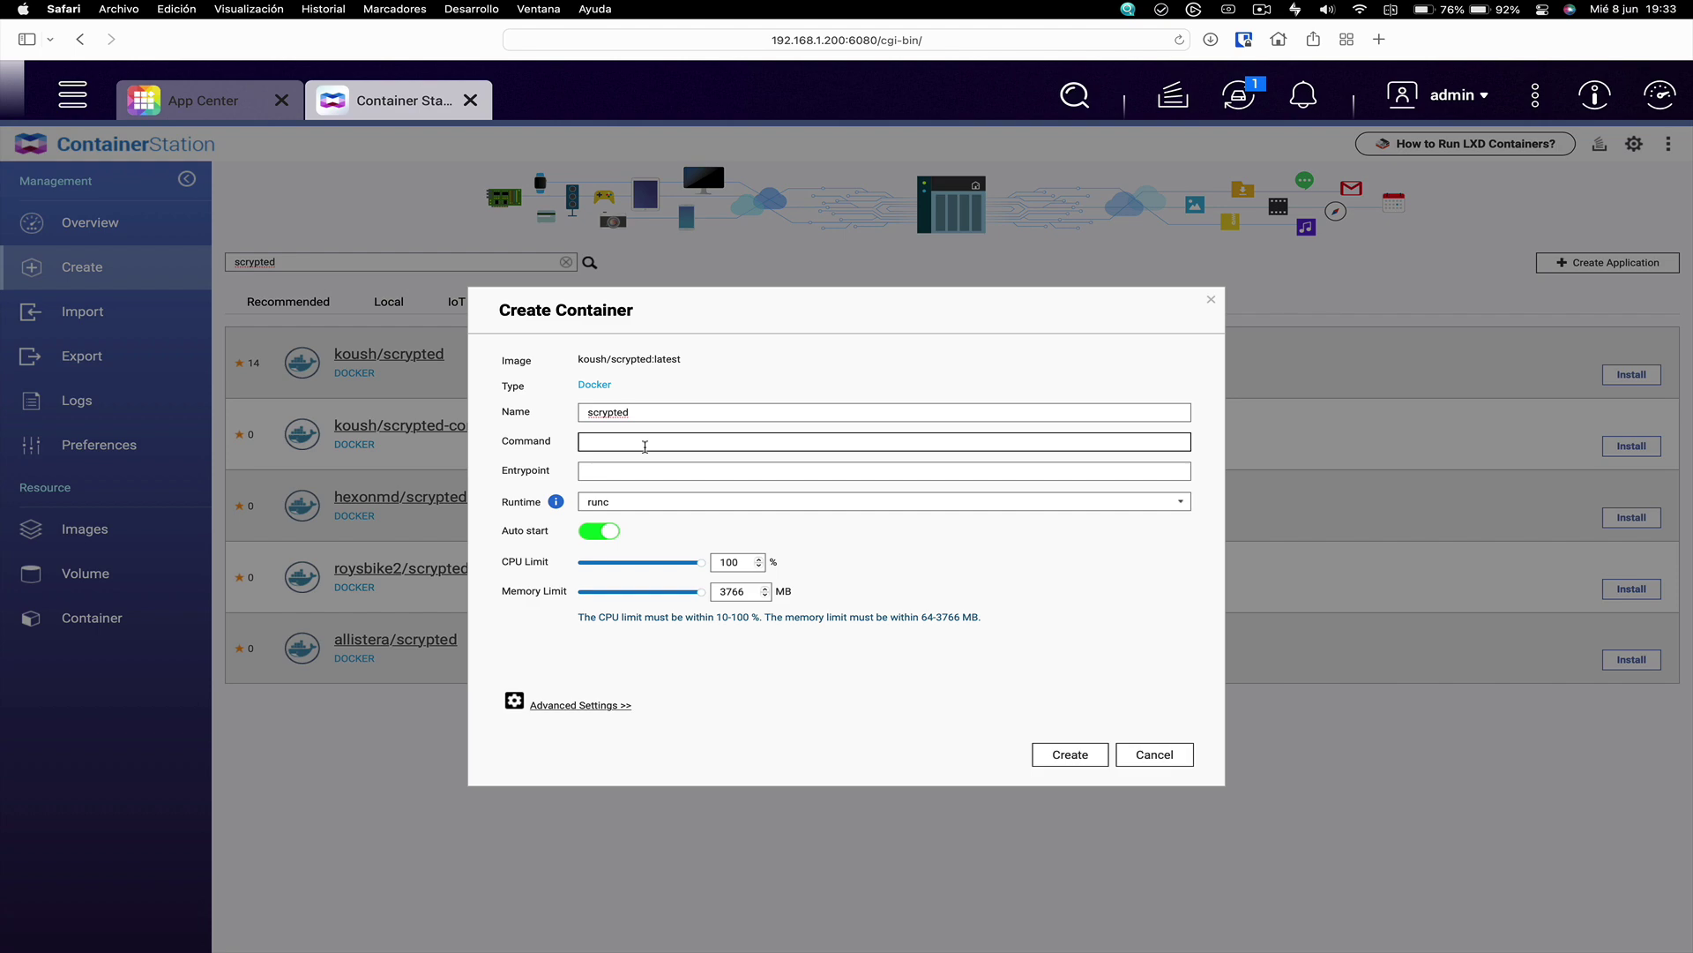
pyautogui.write('/bin/sh -c "npm exec scrypted')
pyautogui.write('-serve"')
pyautogui.press('Tab')
pyautogui.write('docker-entry')
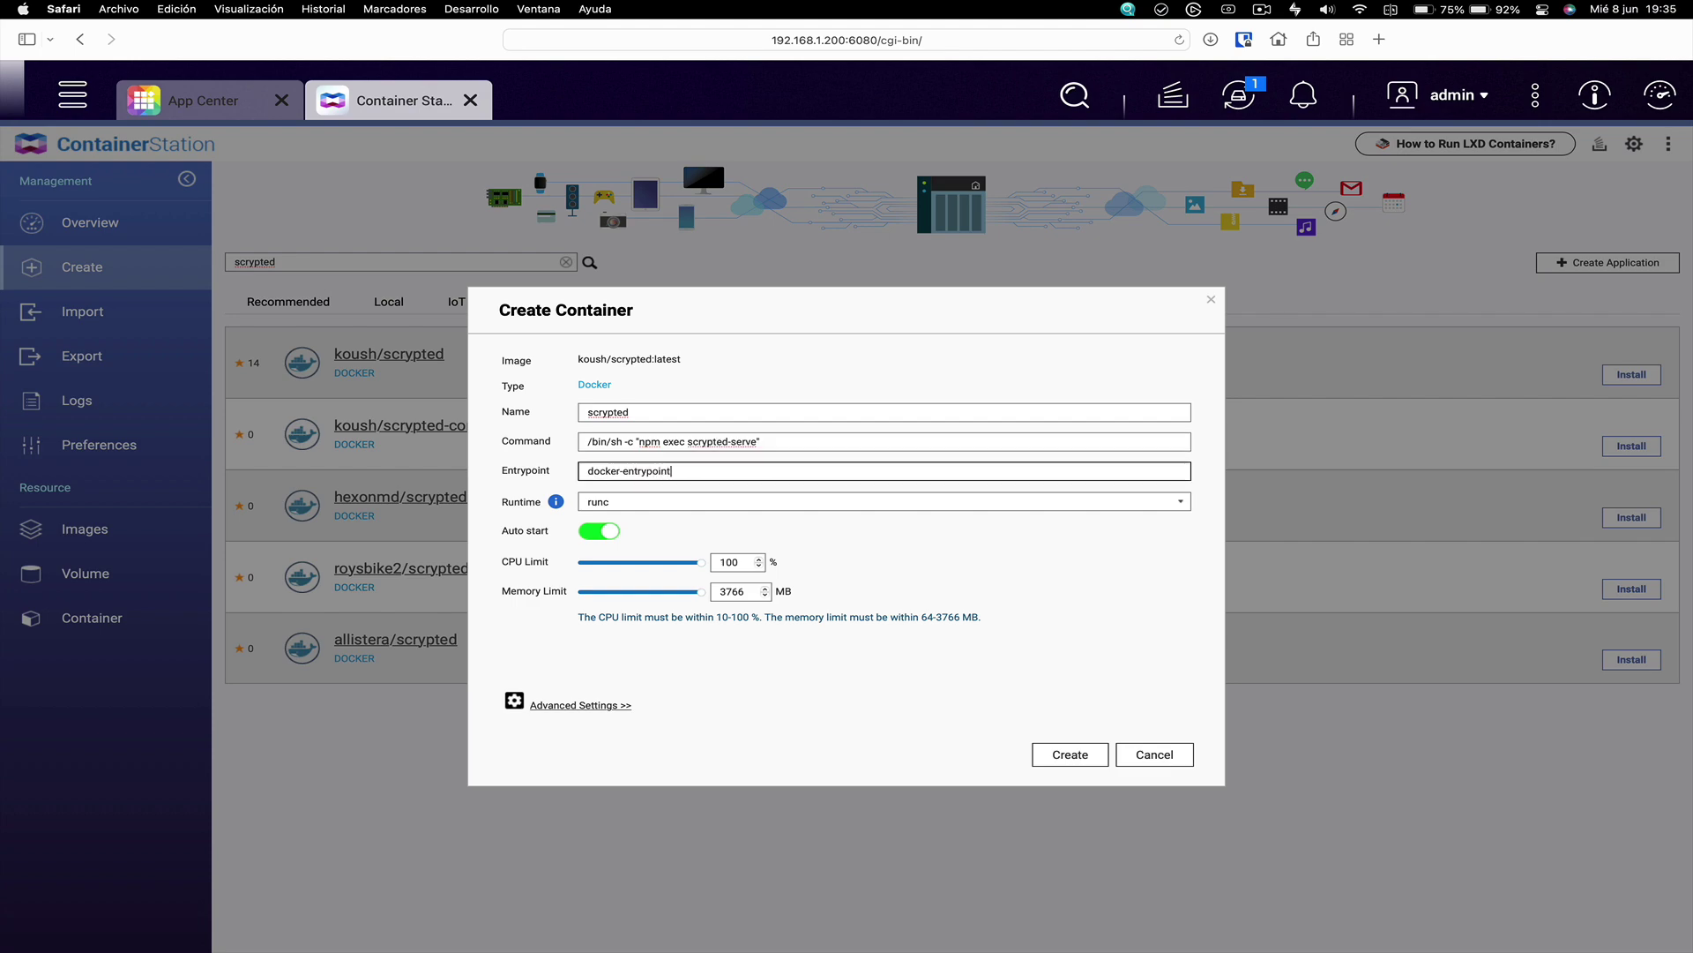
pyautogui.write('point.sh')
# In Advanced Settings' Shared Folders, add a volume-from-host row
pyautogui.click(578, 707)
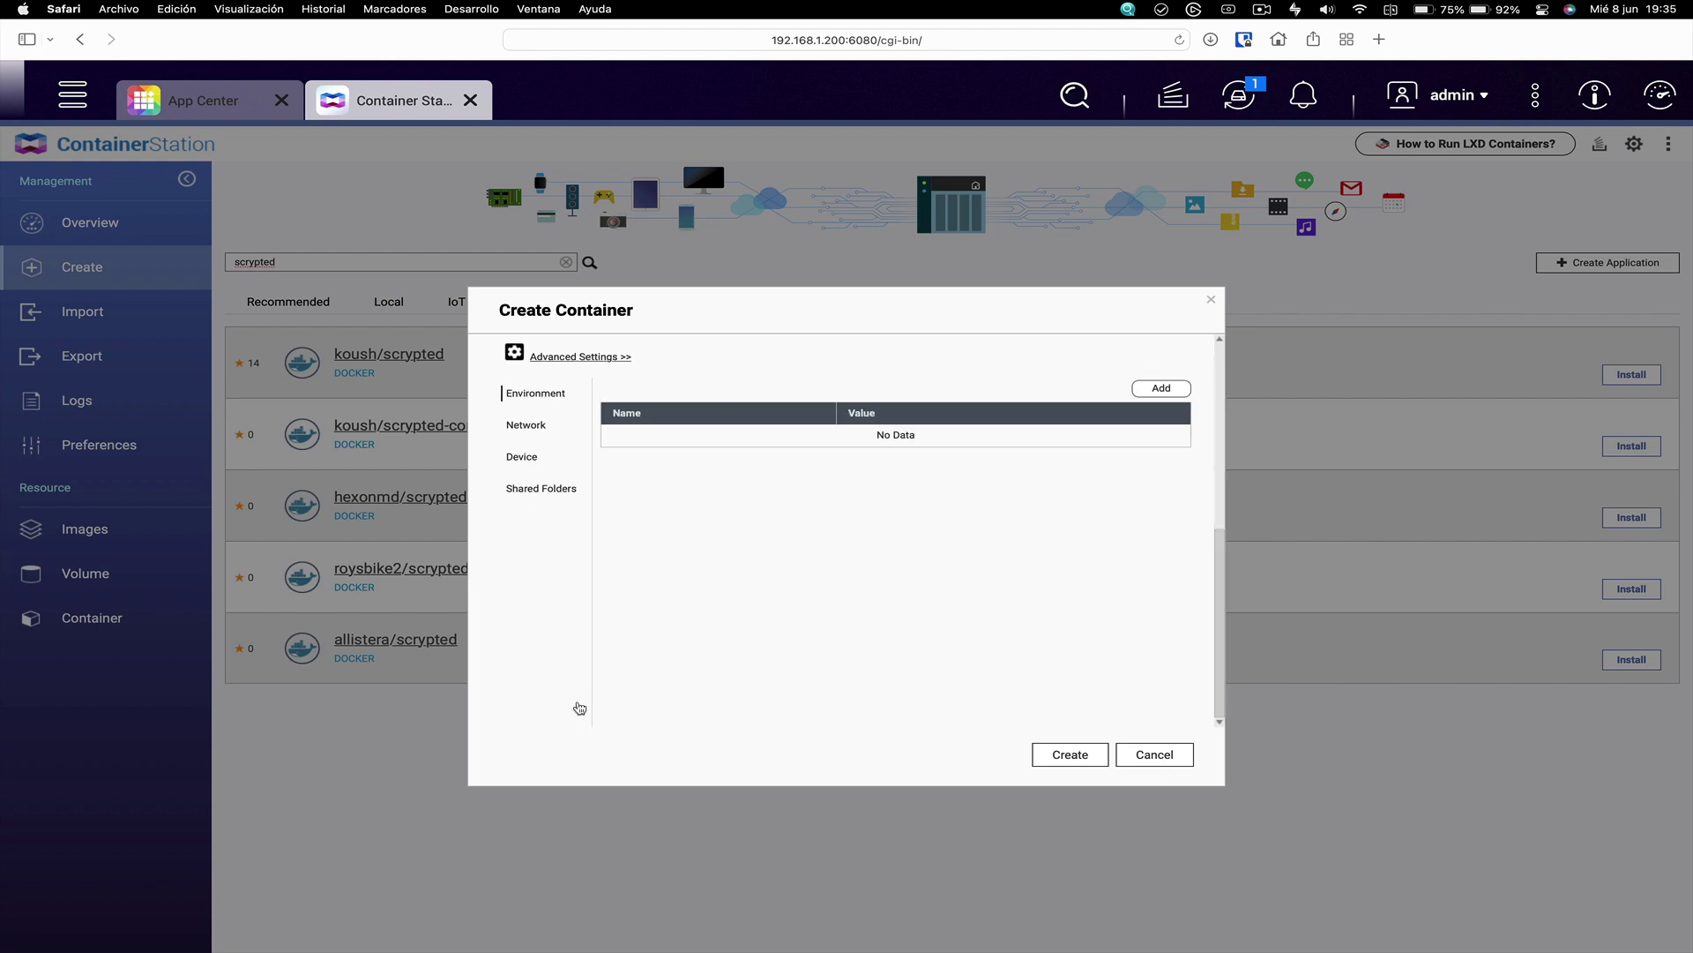
pyautogui.click(537, 488)
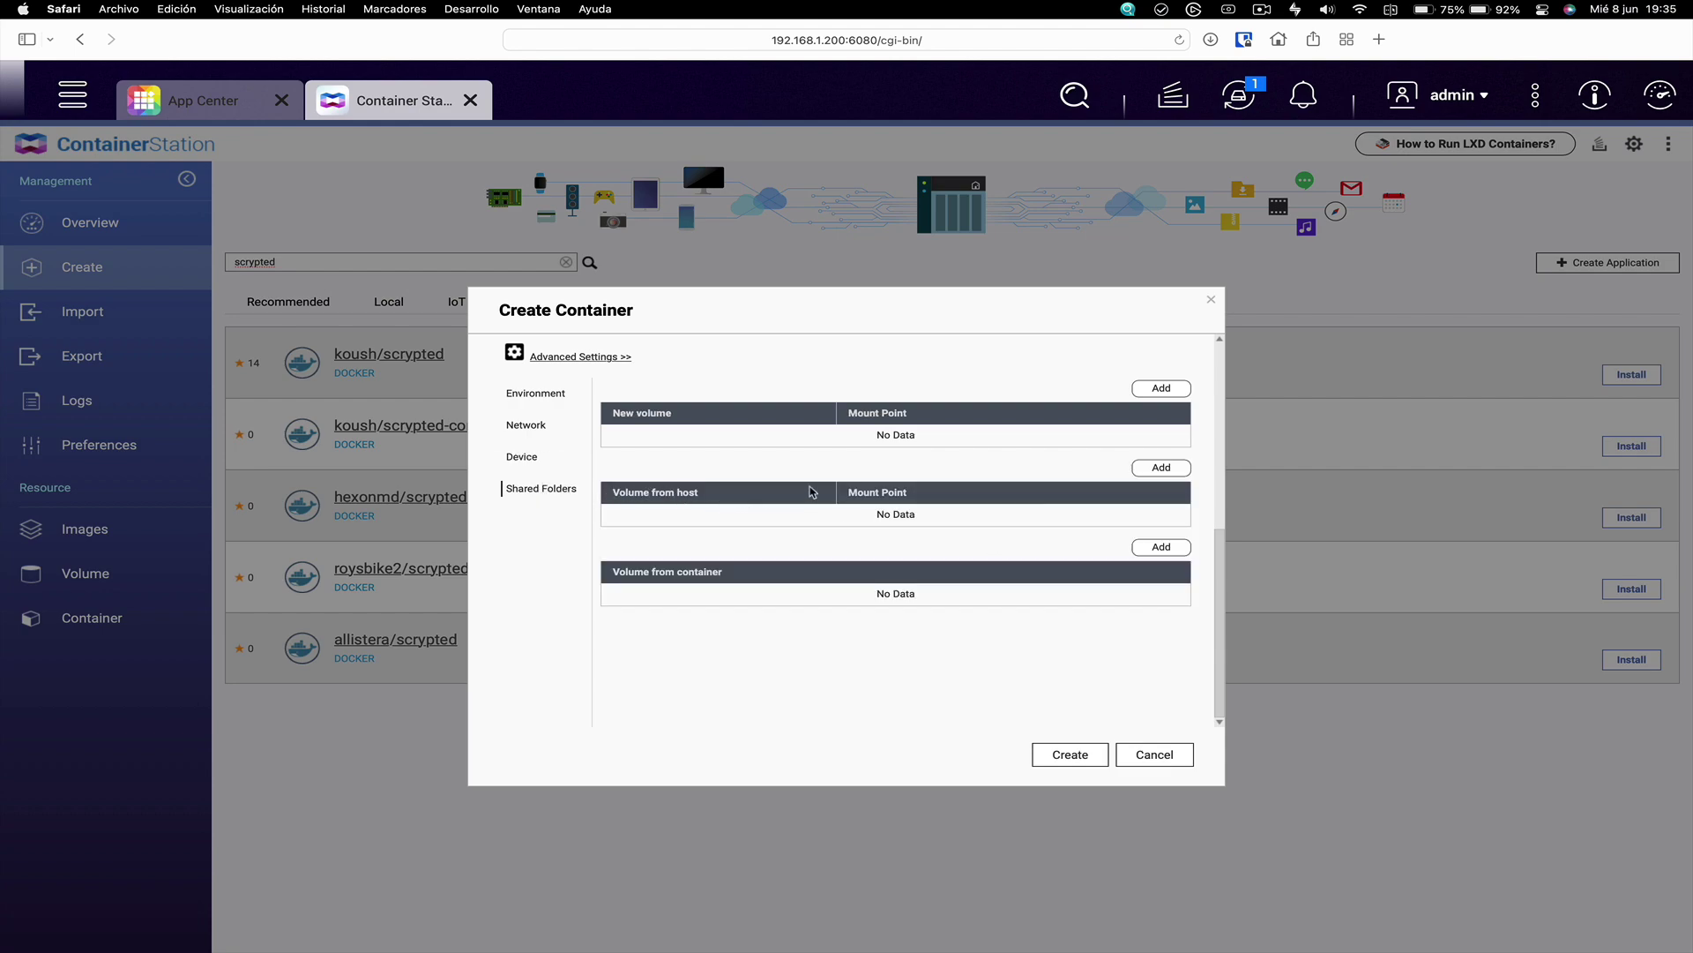
pyautogui.click(1161, 469)
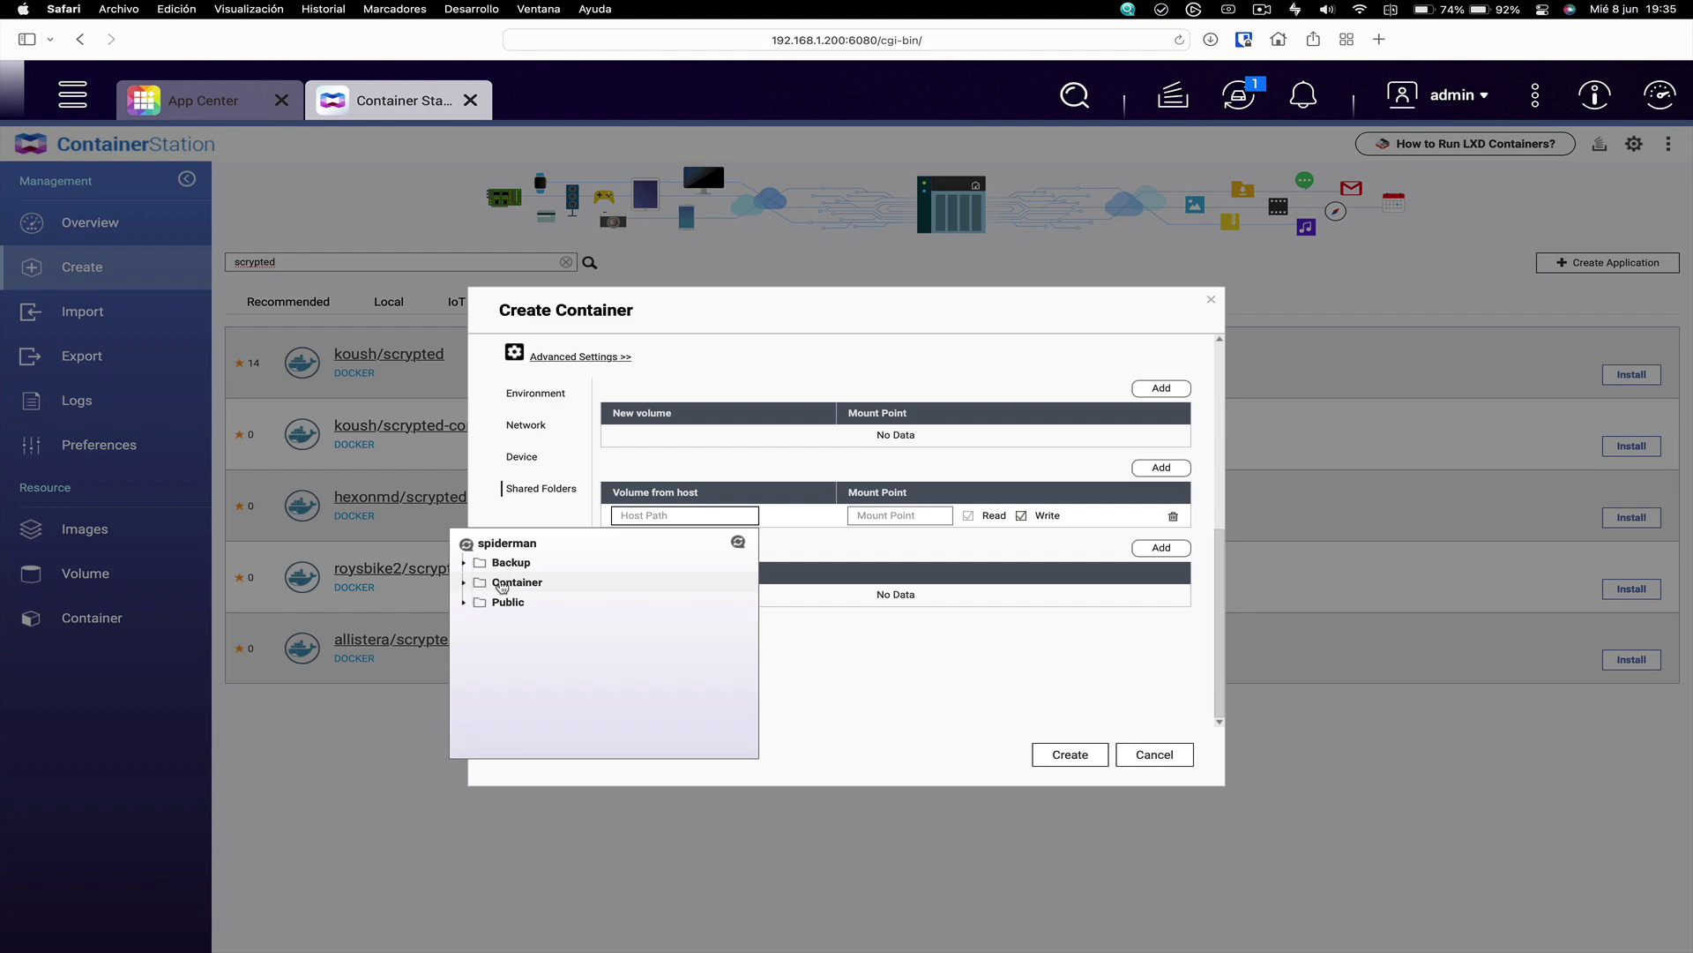
# Create a folder named scrypted inside the Container share using File Station
pyautogui.click(326, 104)
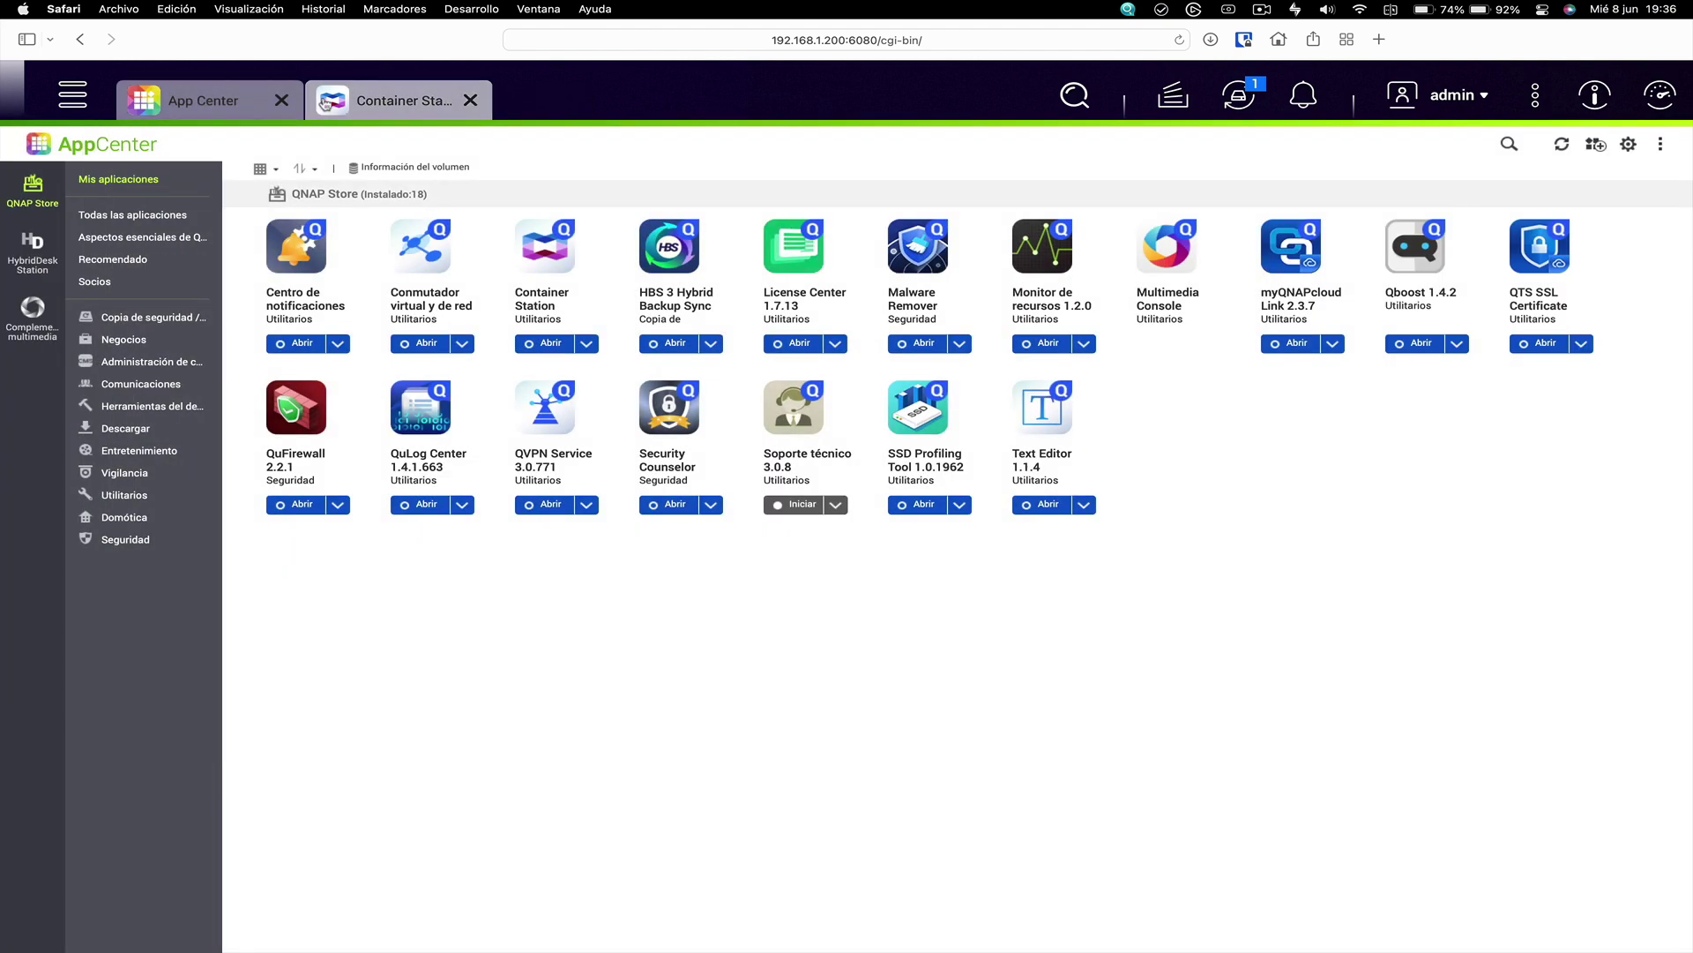
pyautogui.click(212, 100)
pyautogui.click(350, 240)
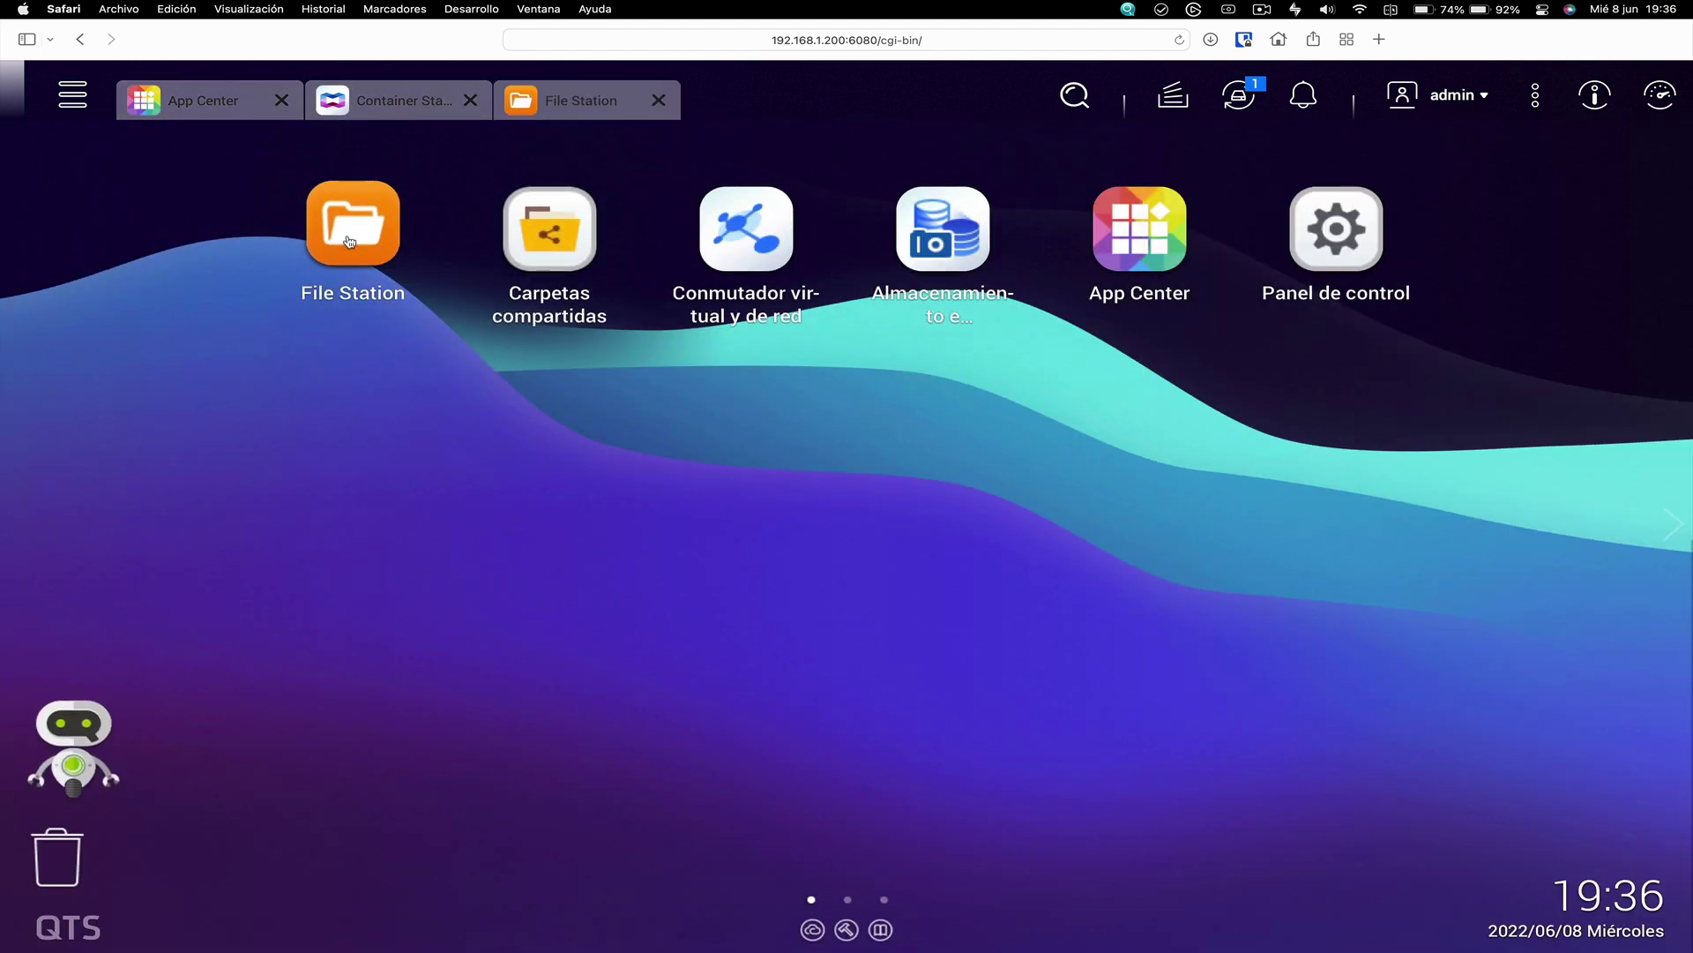
pyautogui.rightClick(339, 381)
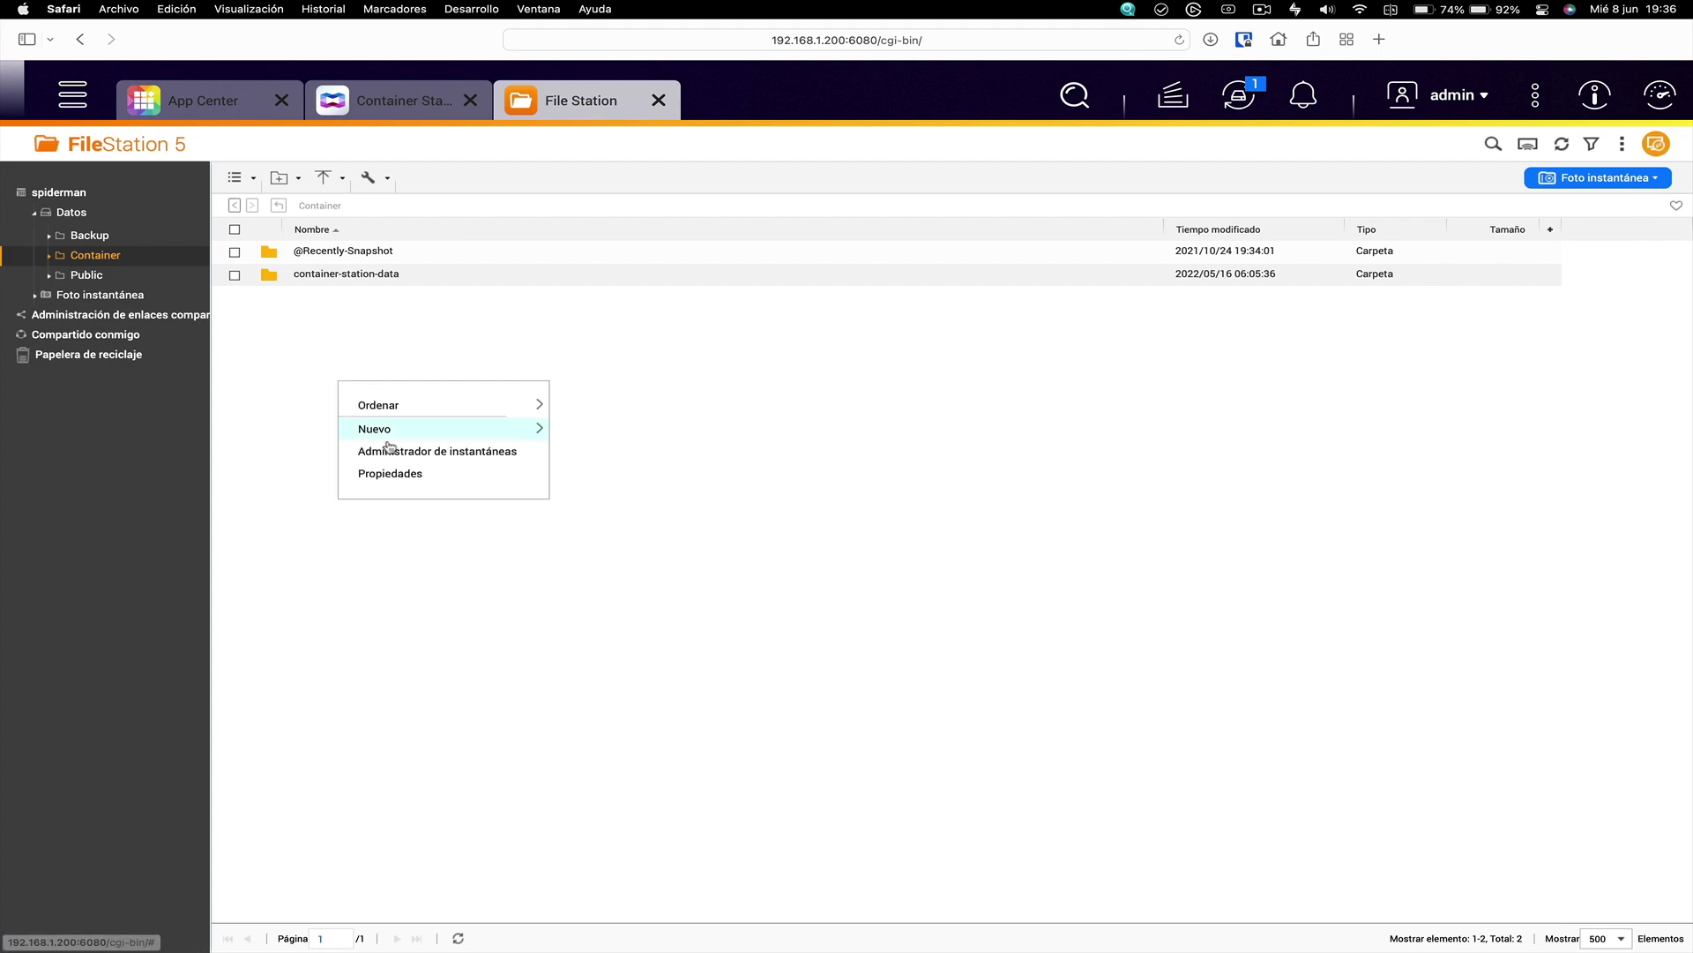
pyautogui.moveTo(405, 427)
pyautogui.click(647, 446)
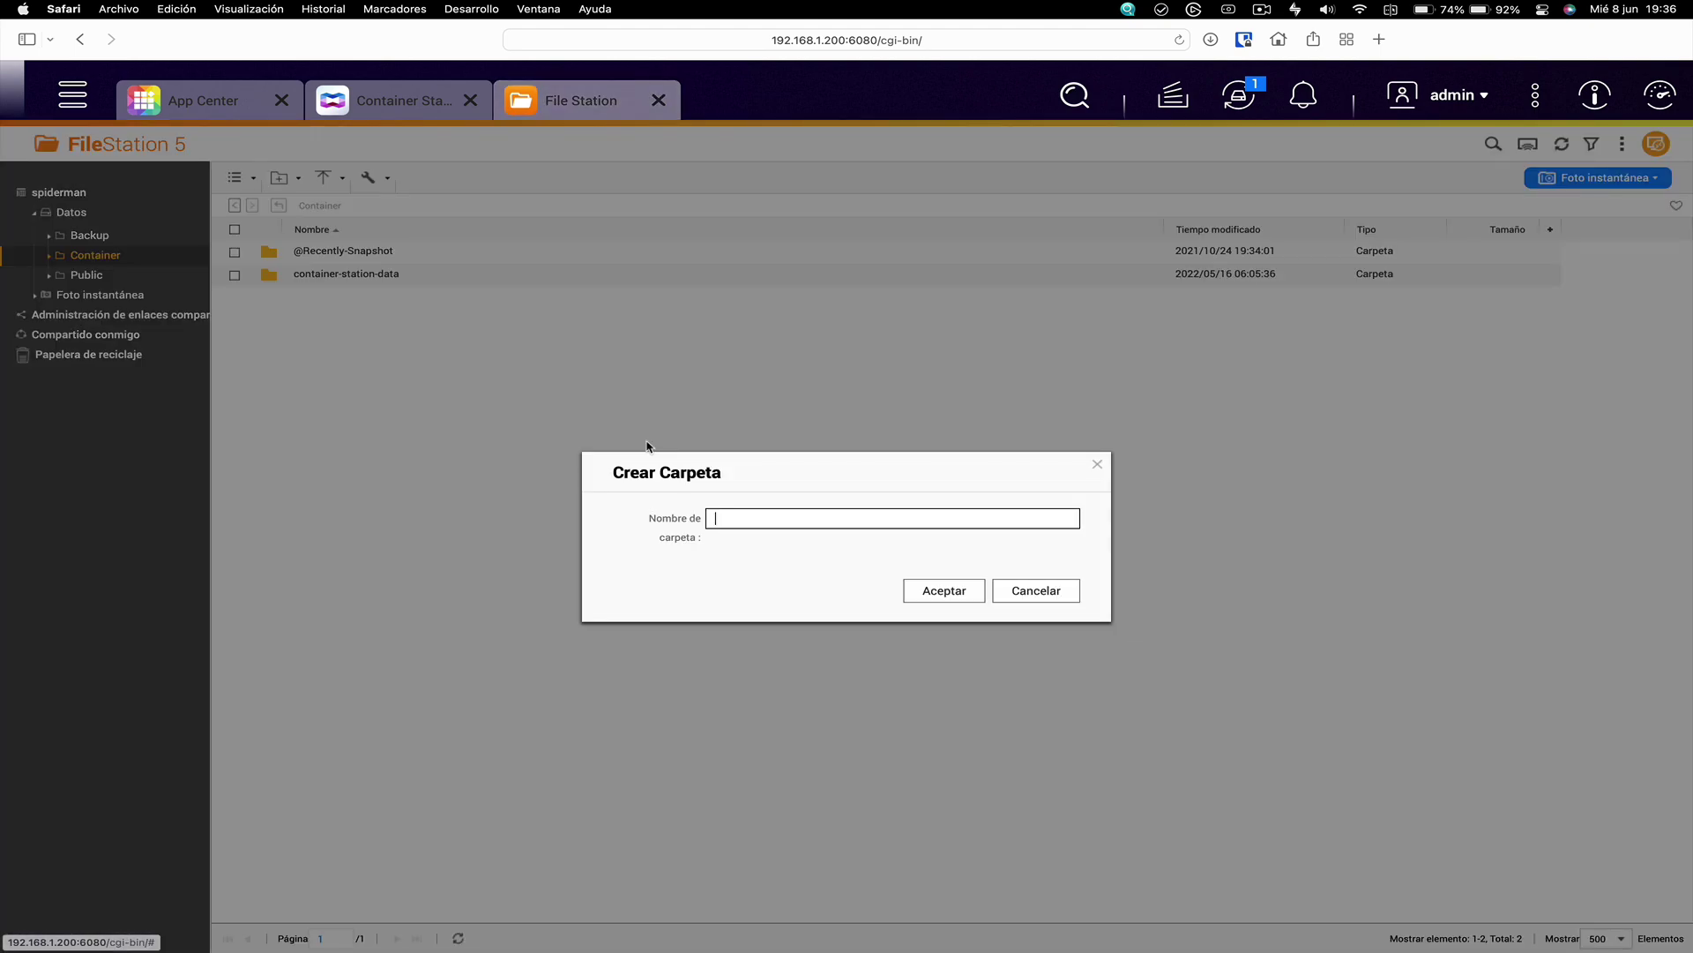
pyautogui.write('scrypted')
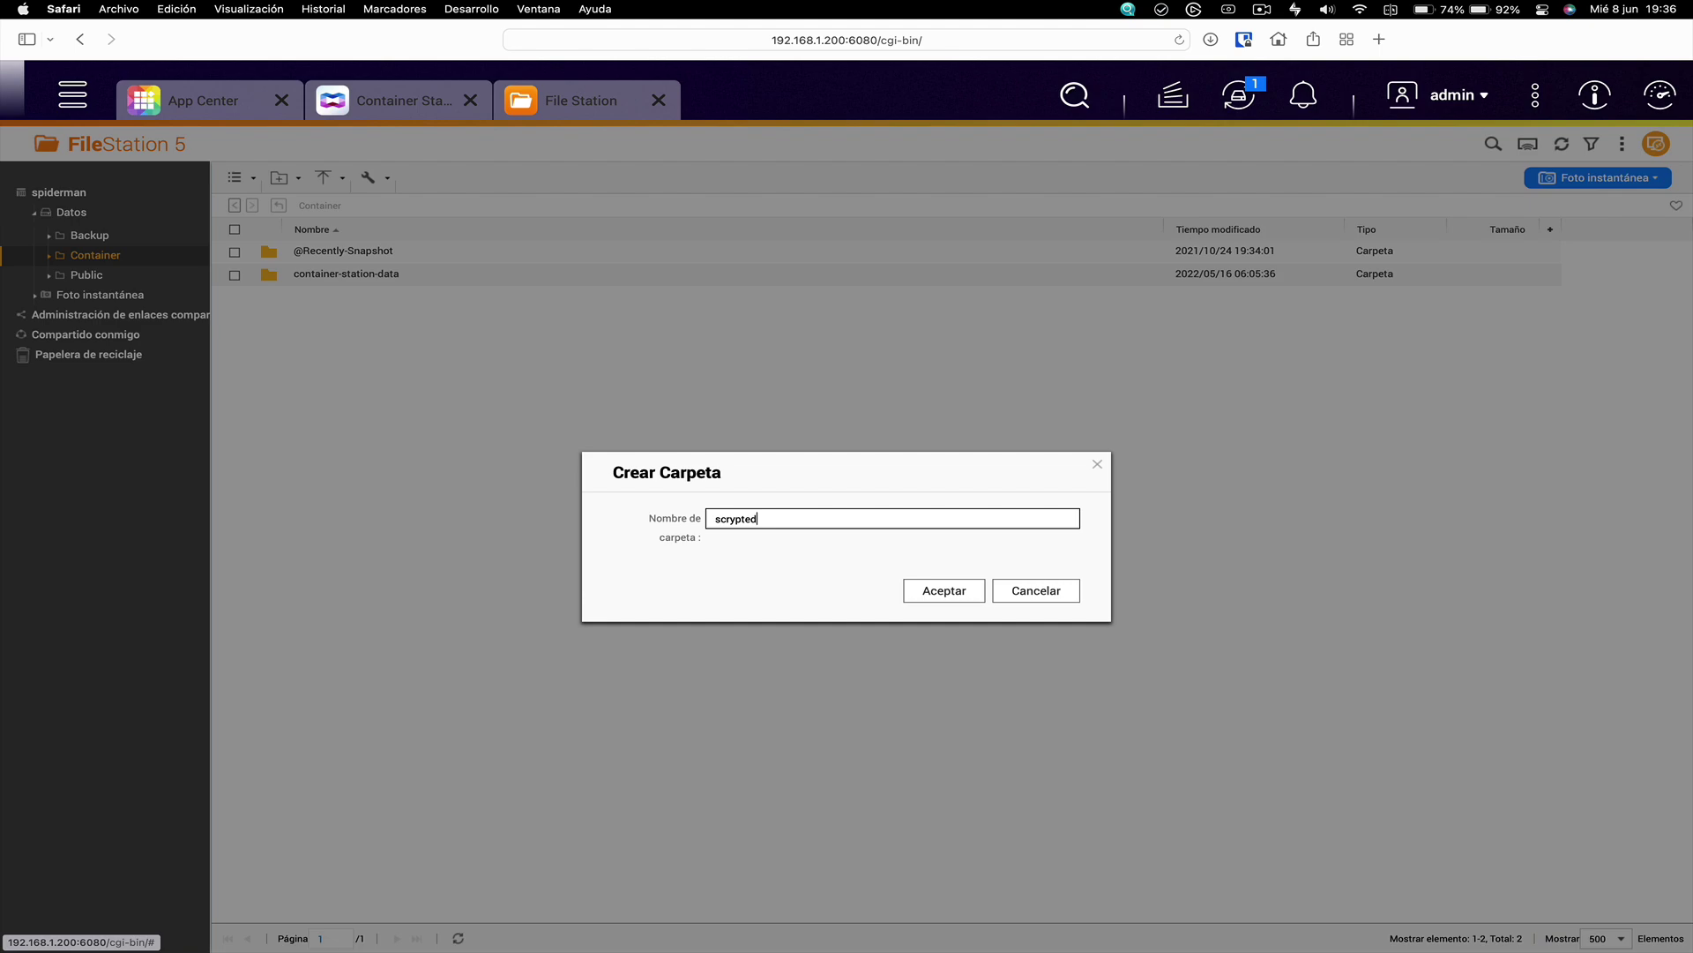
pyautogui.click(960, 597)
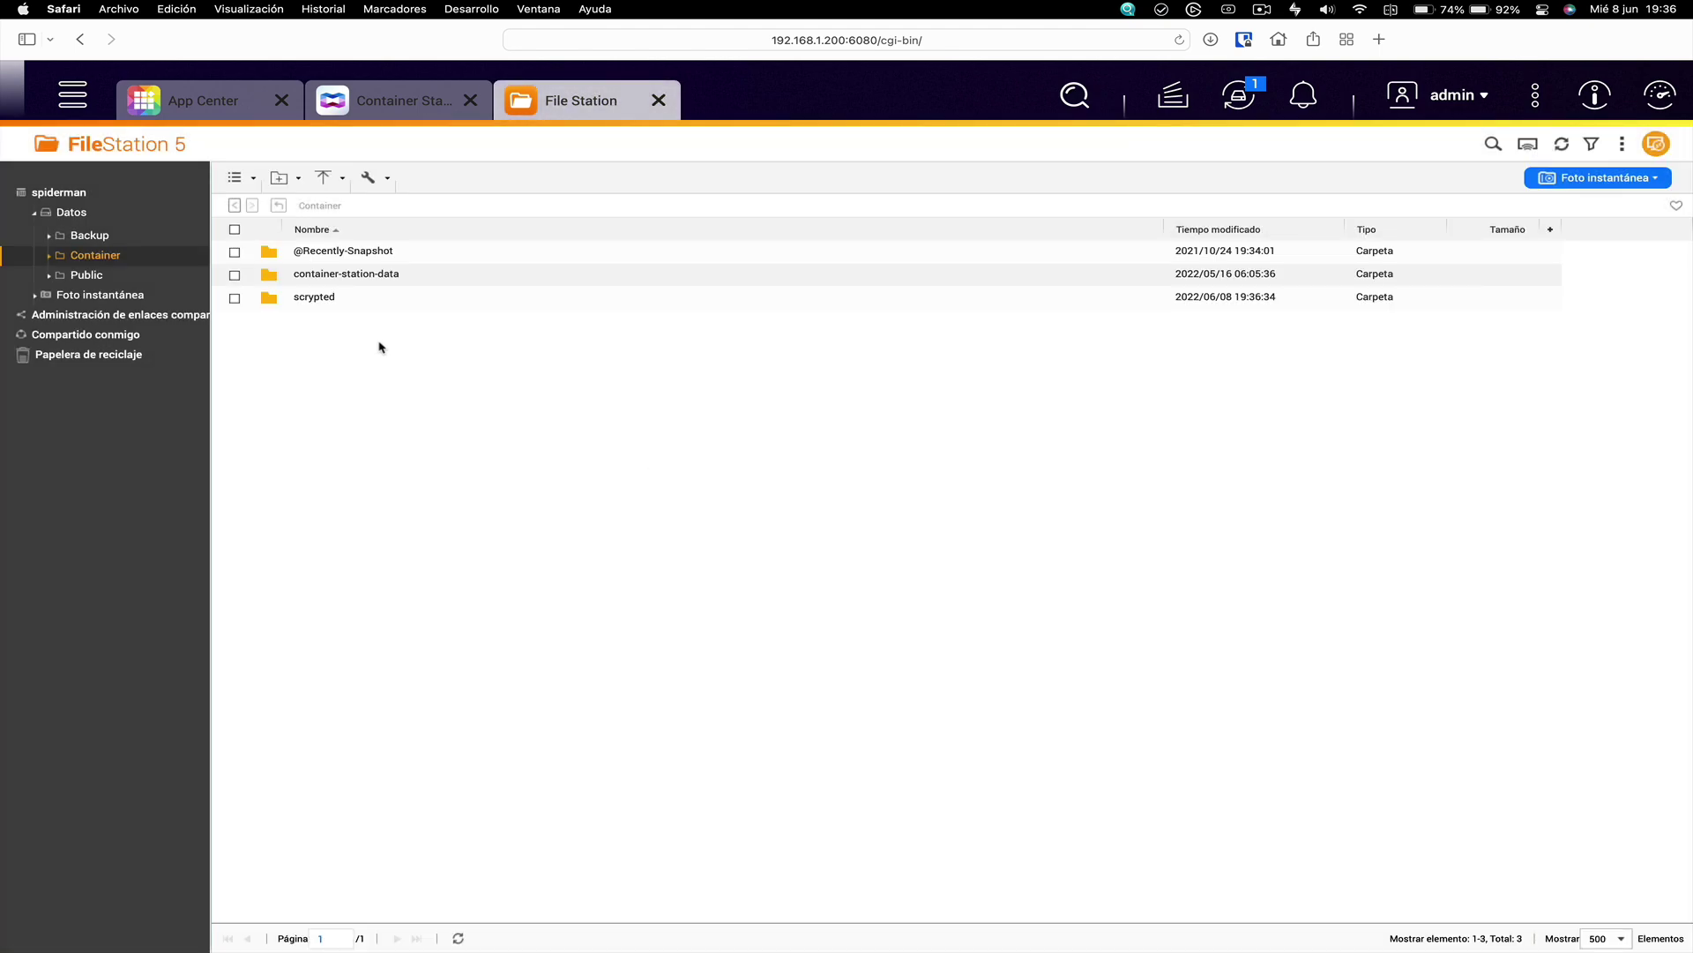
pyautogui.click(388, 100)
# Map host folder /Container/scrypted to mount point /server/volume
pyautogui.click(739, 518)
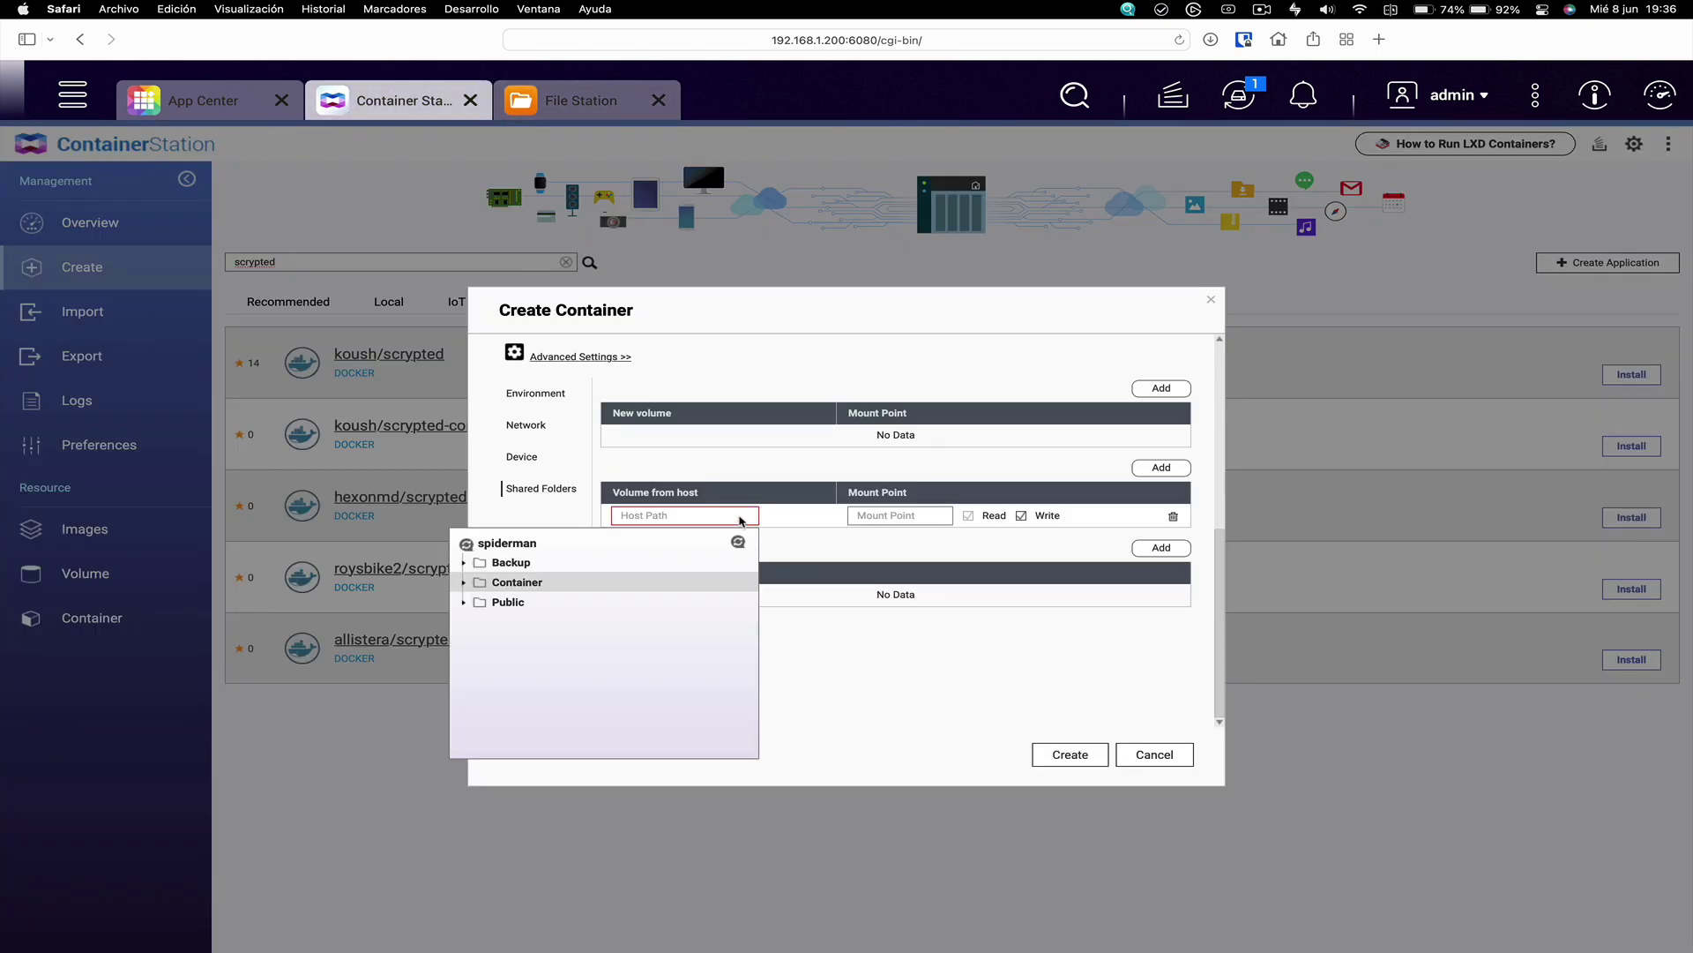
pyautogui.click(464, 583)
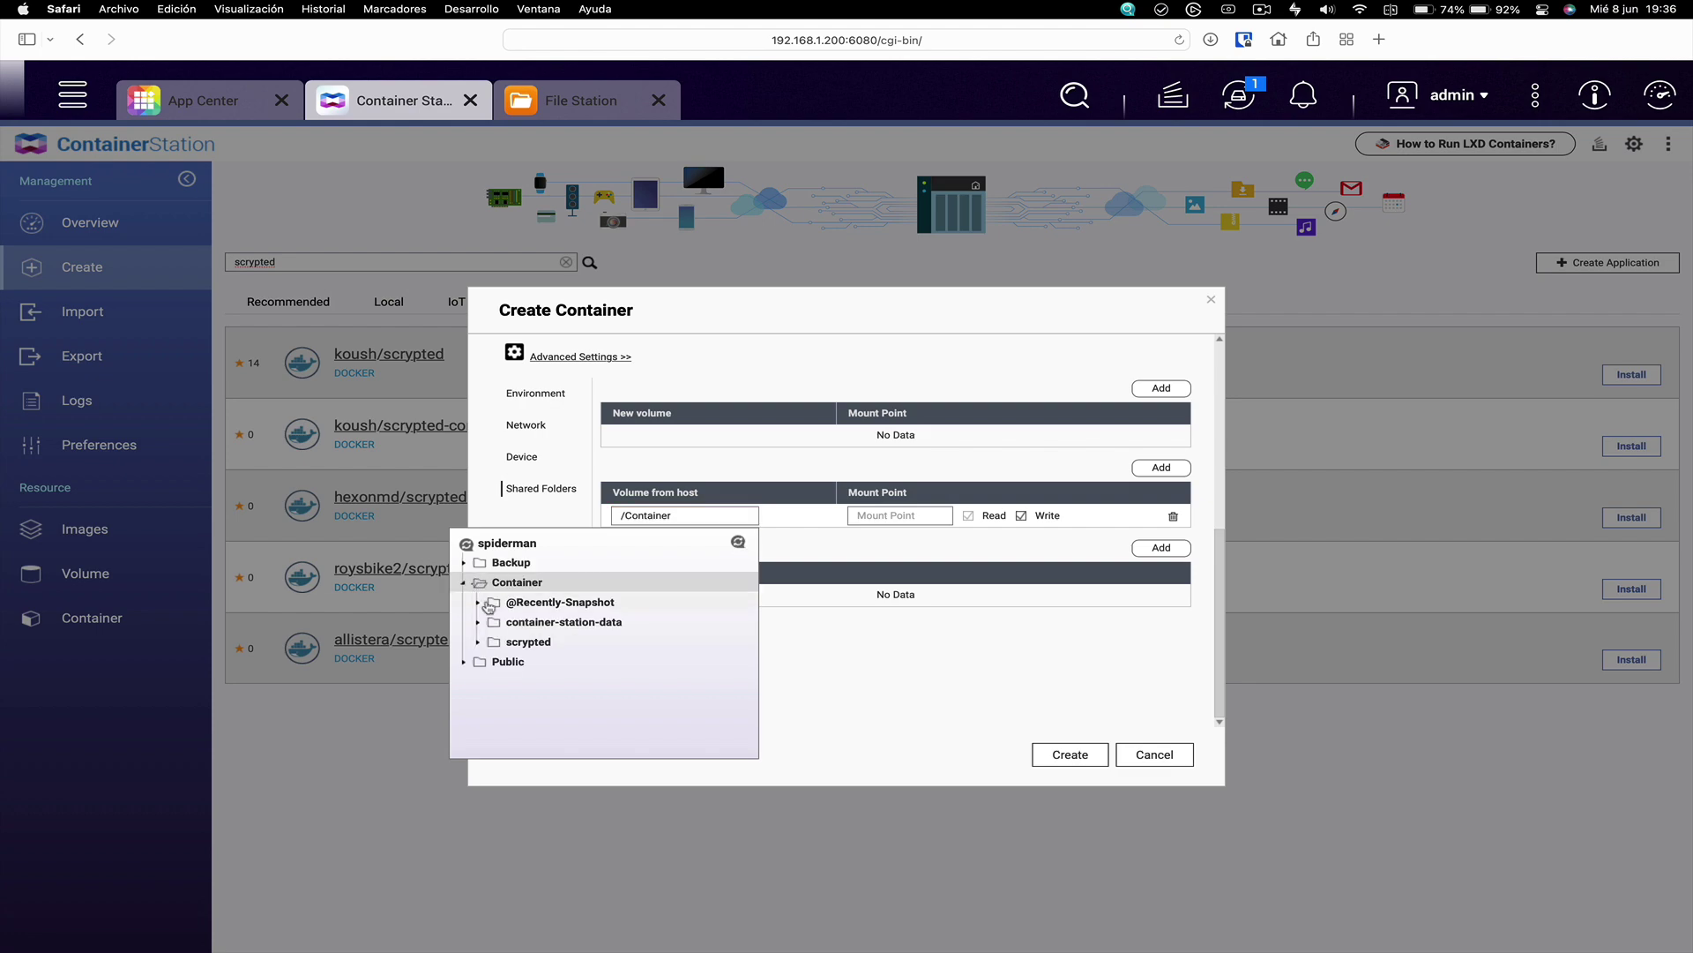
pyautogui.click(531, 645)
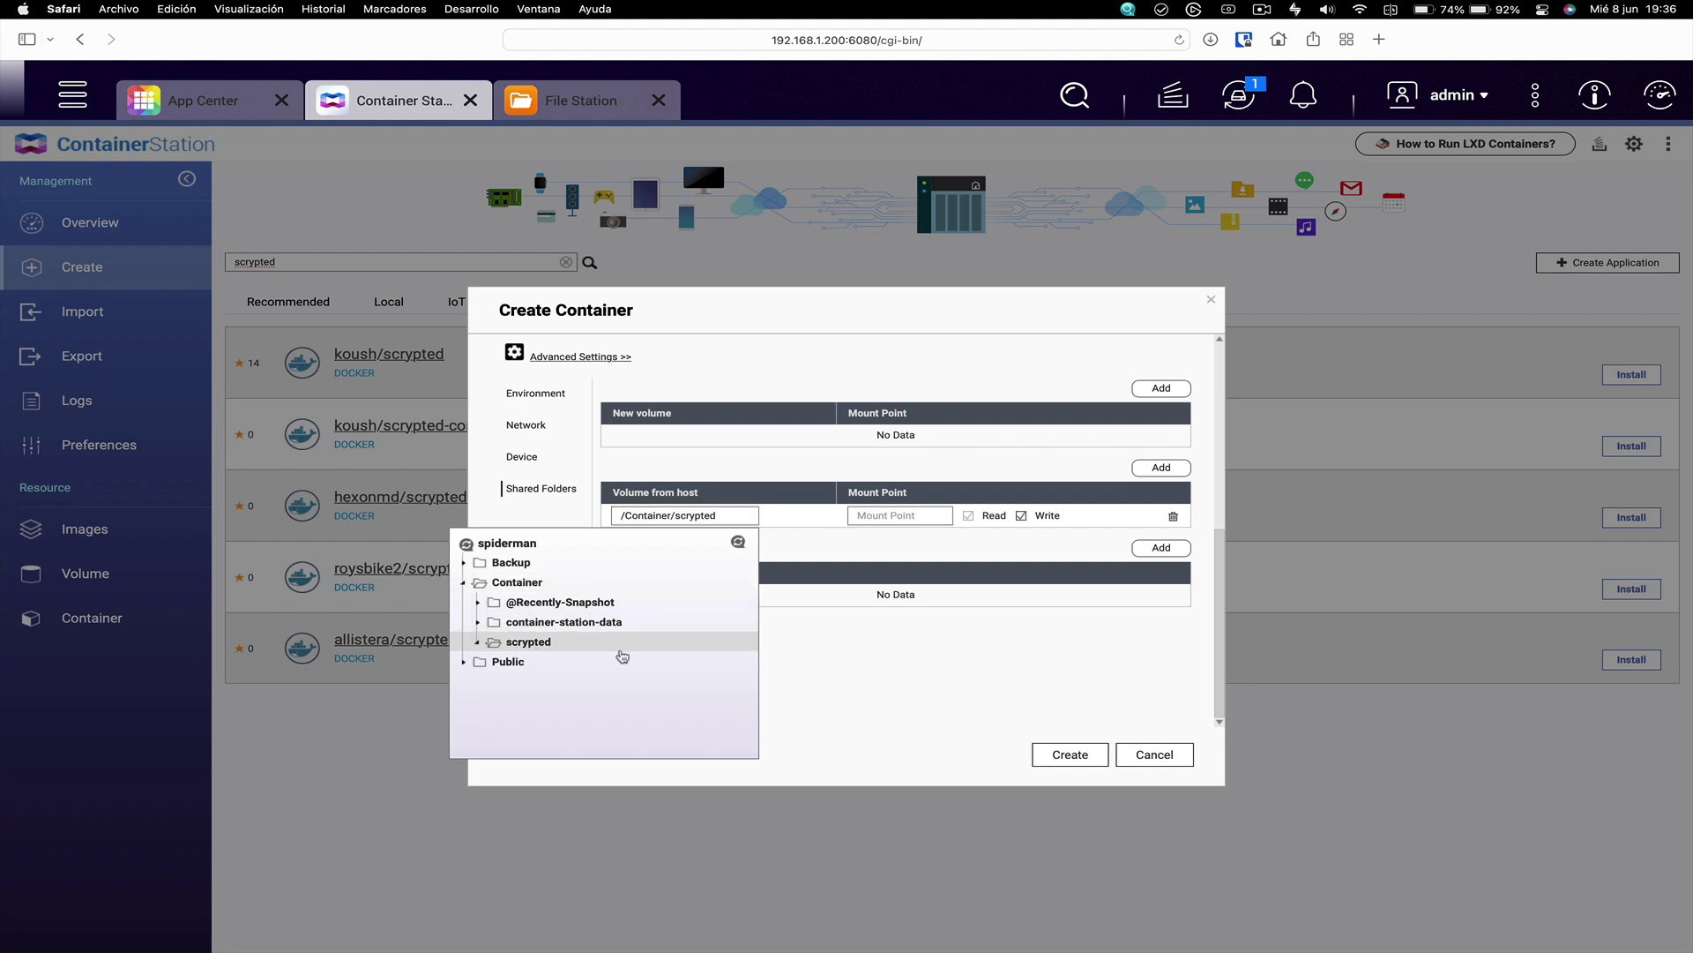
pyautogui.click(896, 661)
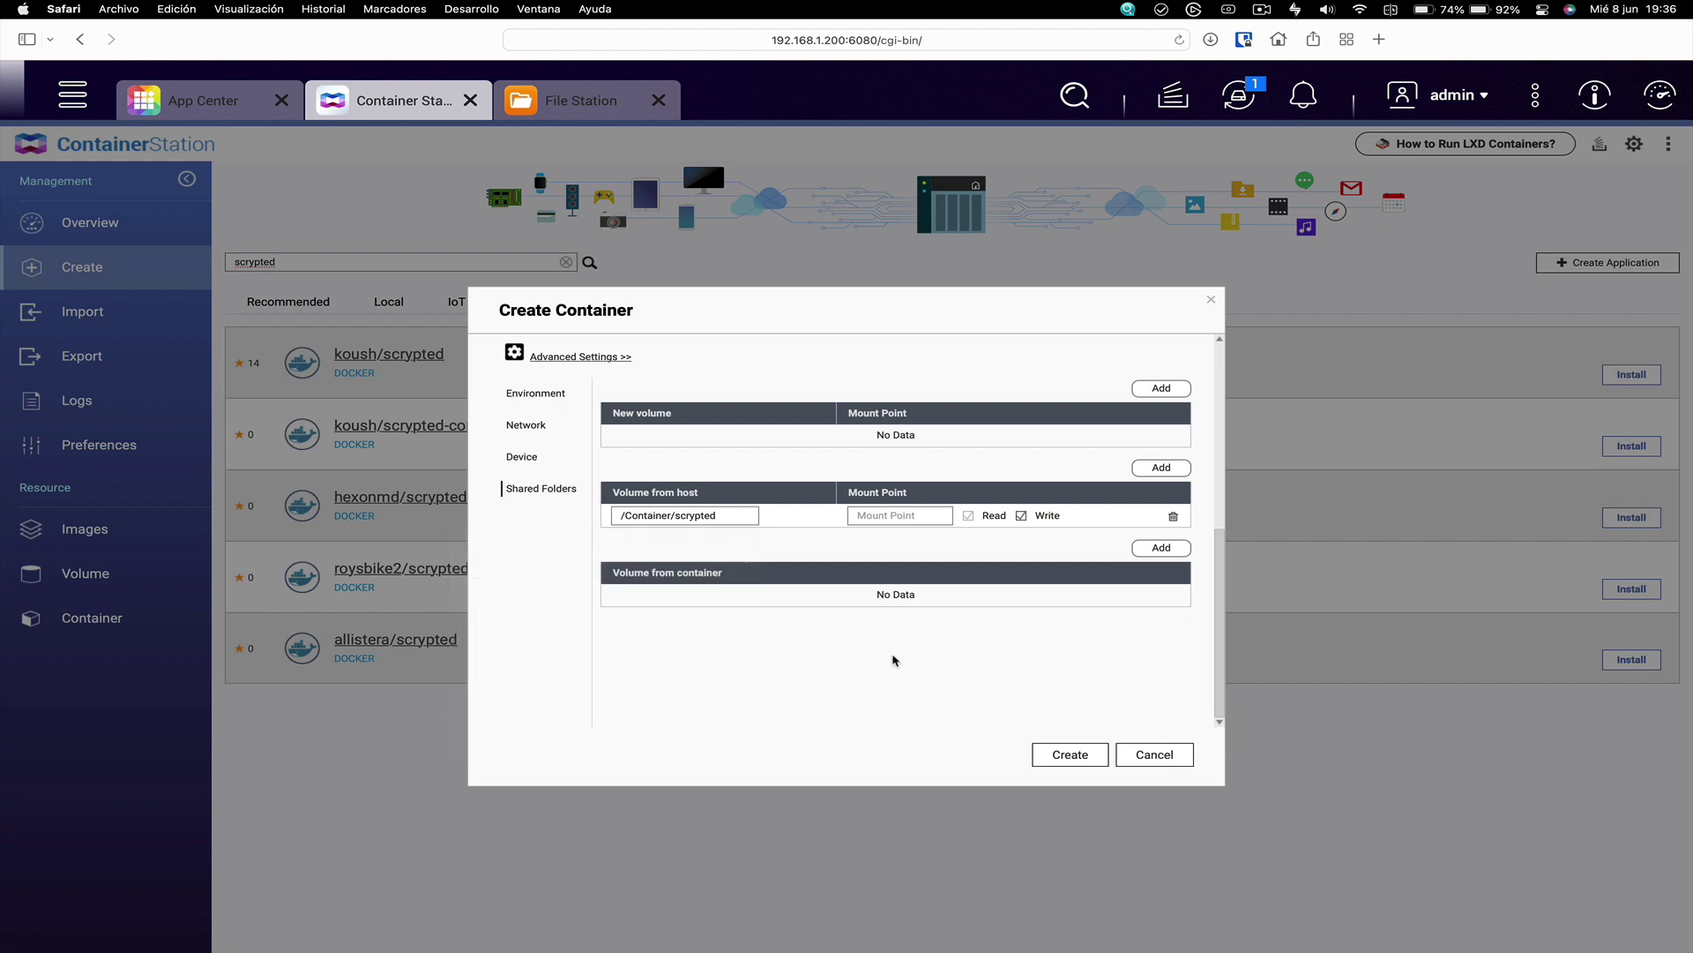
pyautogui.click(909, 517)
pyautogui.write('/server/volume')
# Set the container's network mode to Host and proceed to the settings summary
pyautogui.click(540, 427)
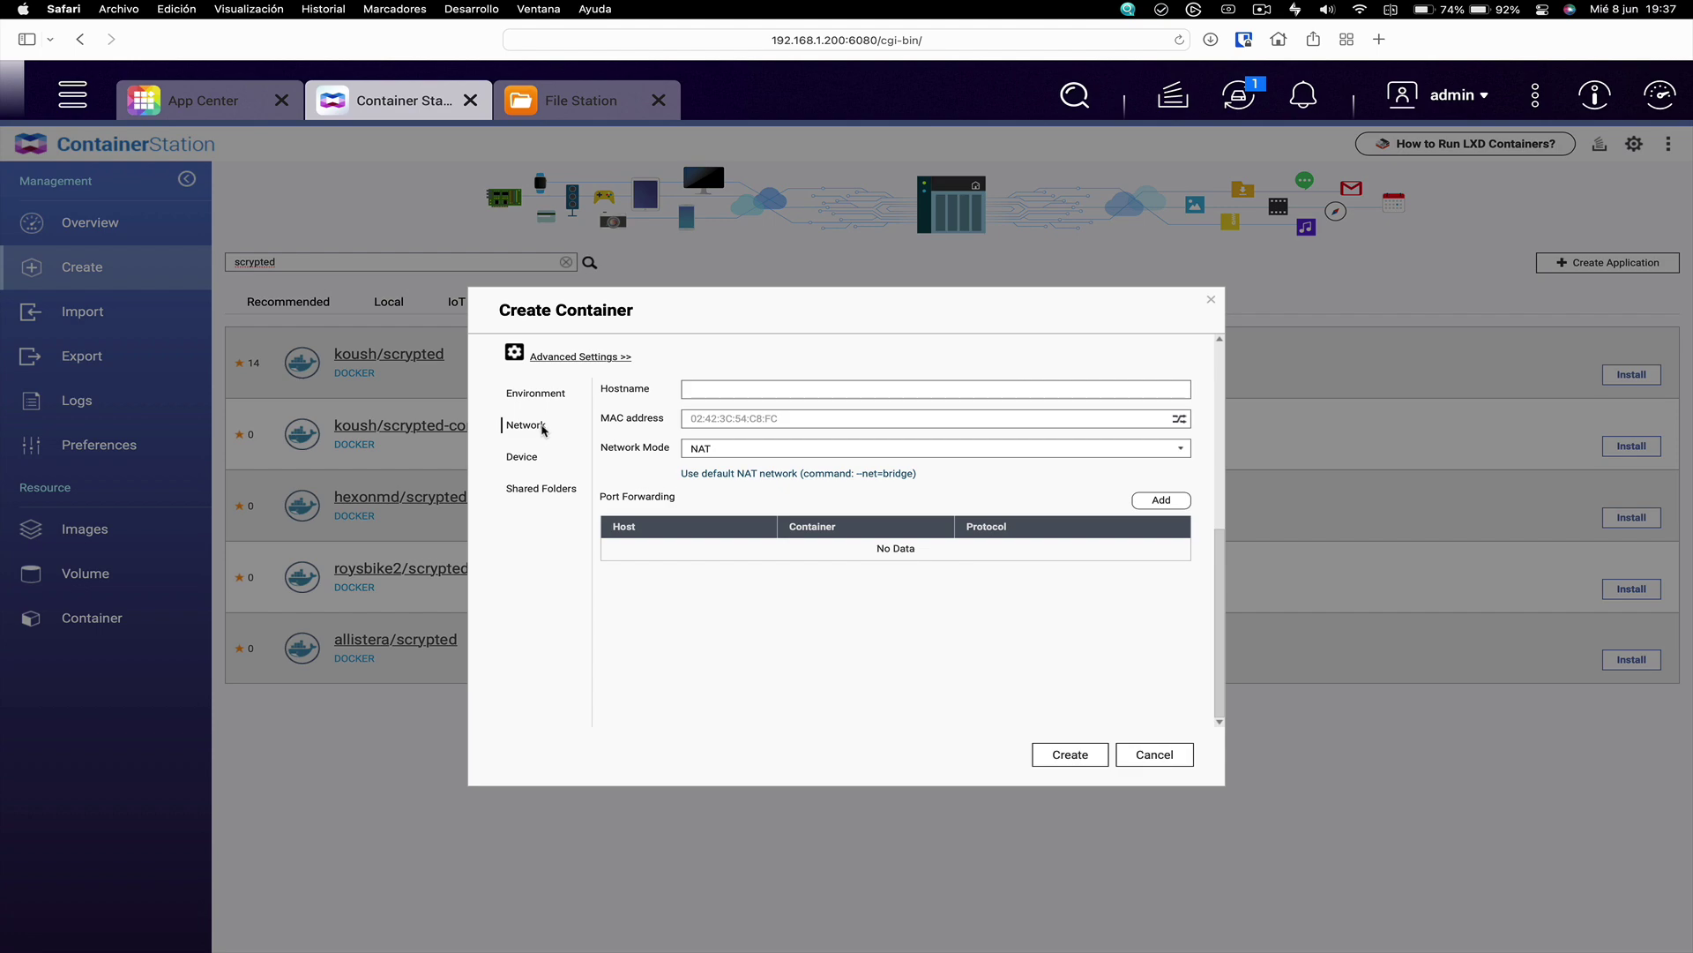
pyautogui.click(731, 454)
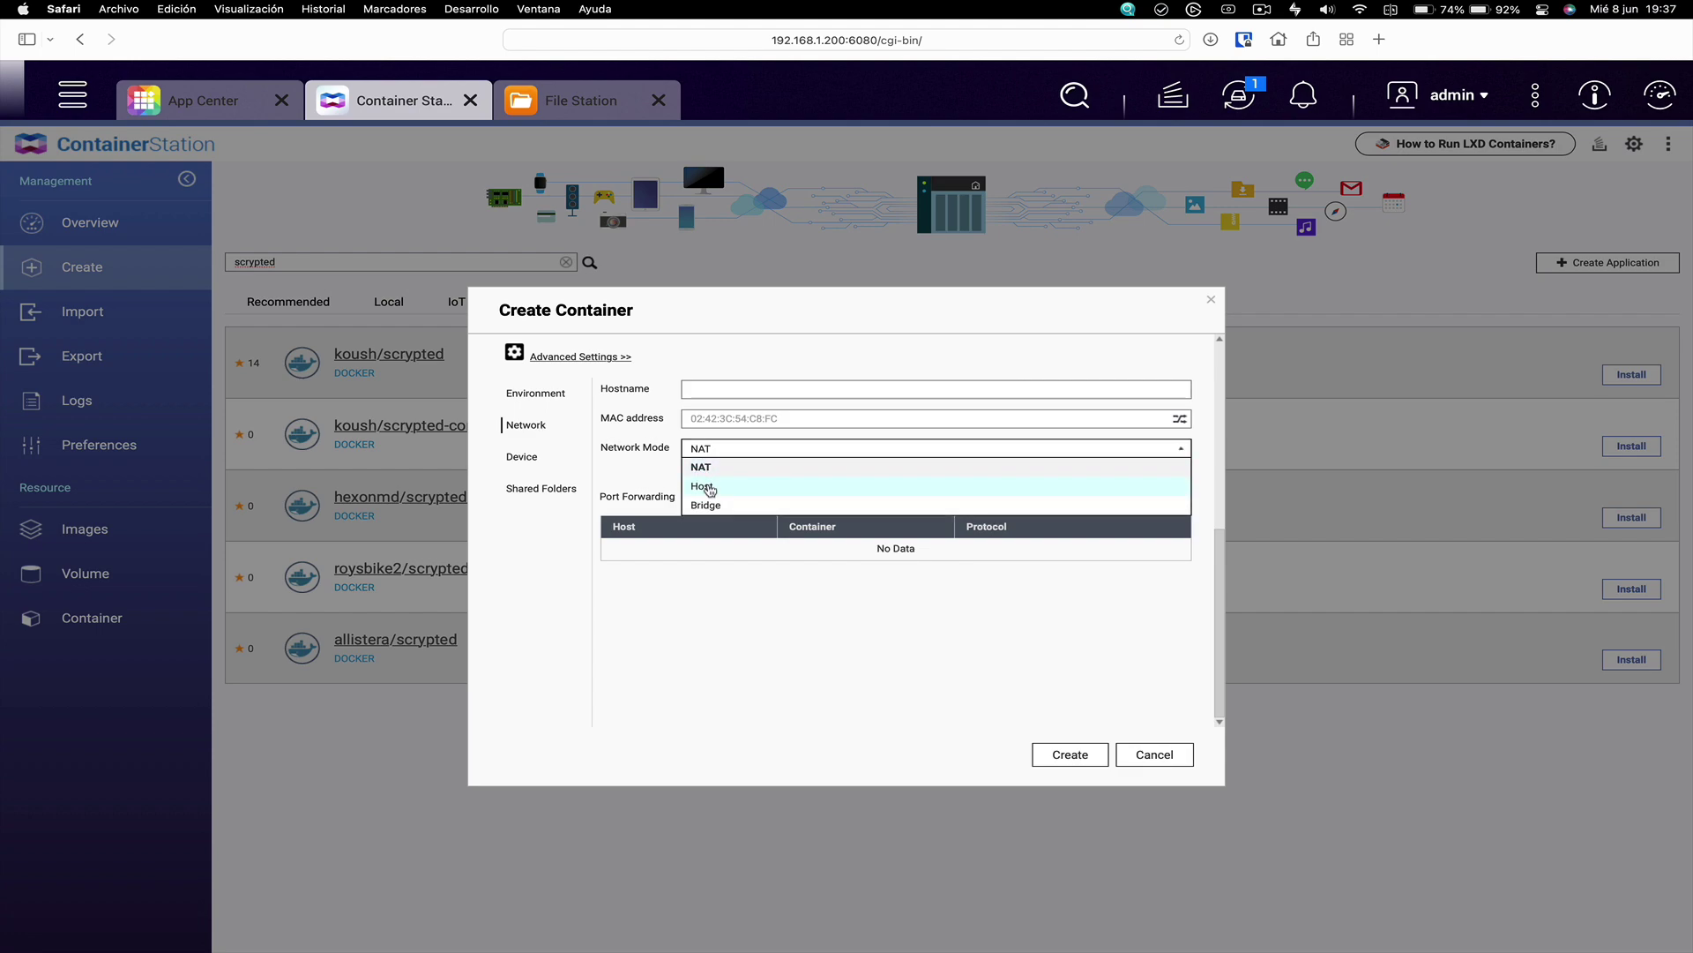
pyautogui.click(710, 486)
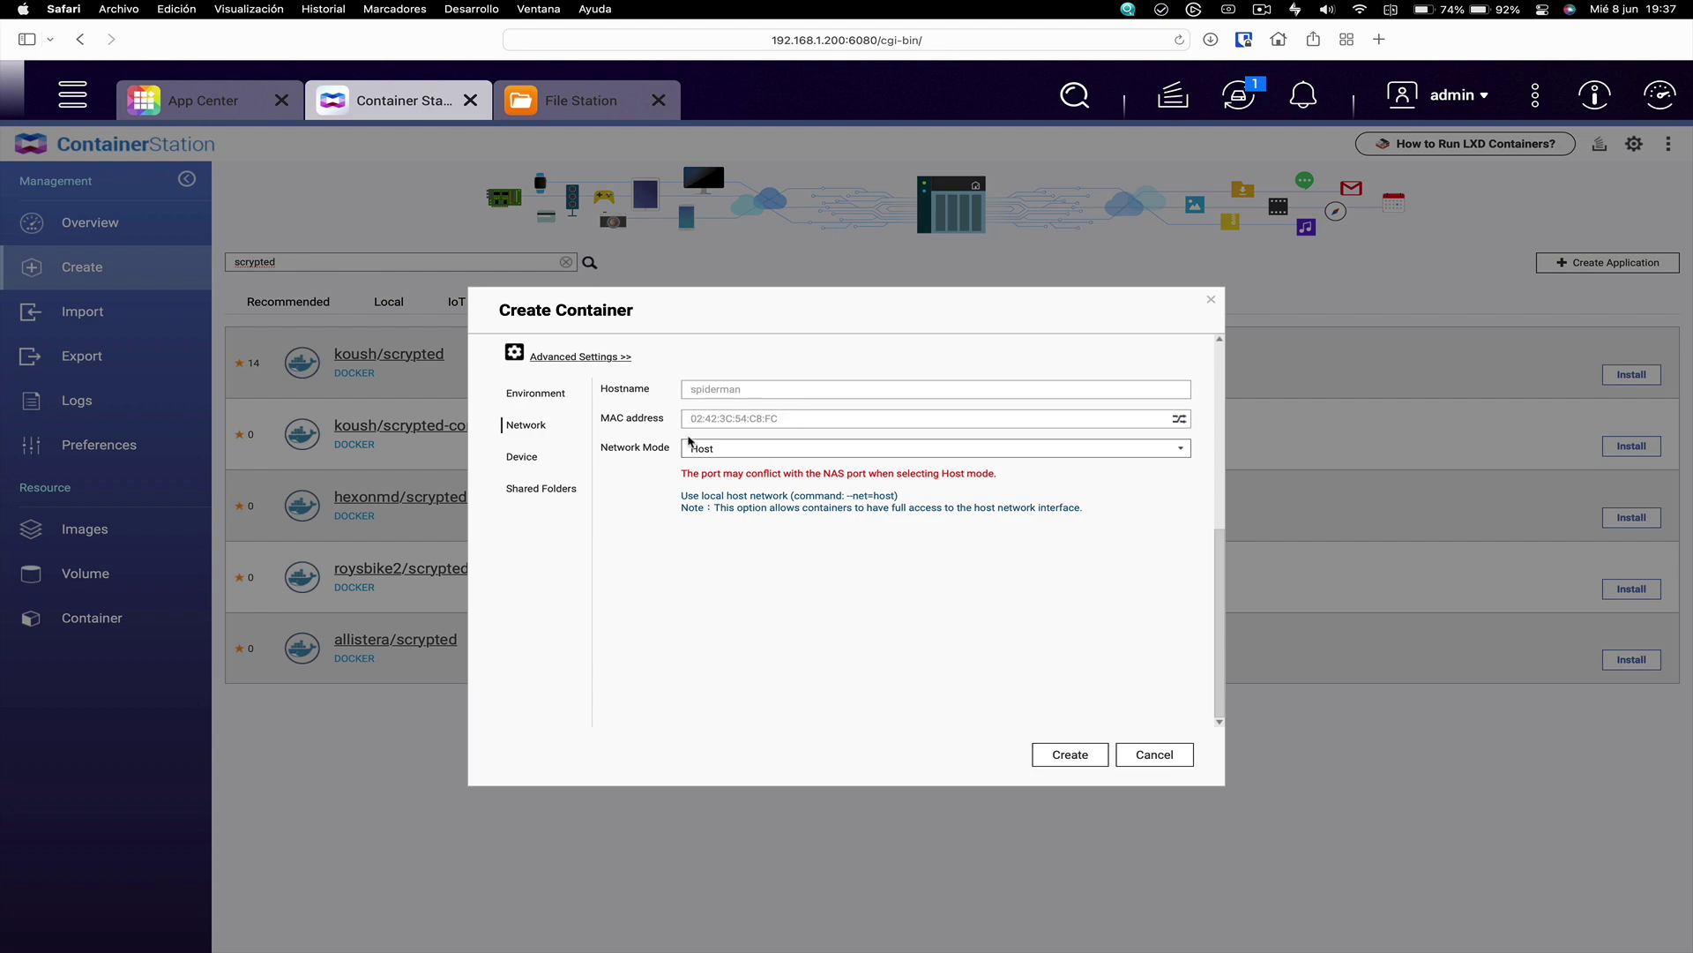
pyautogui.click(1068, 756)
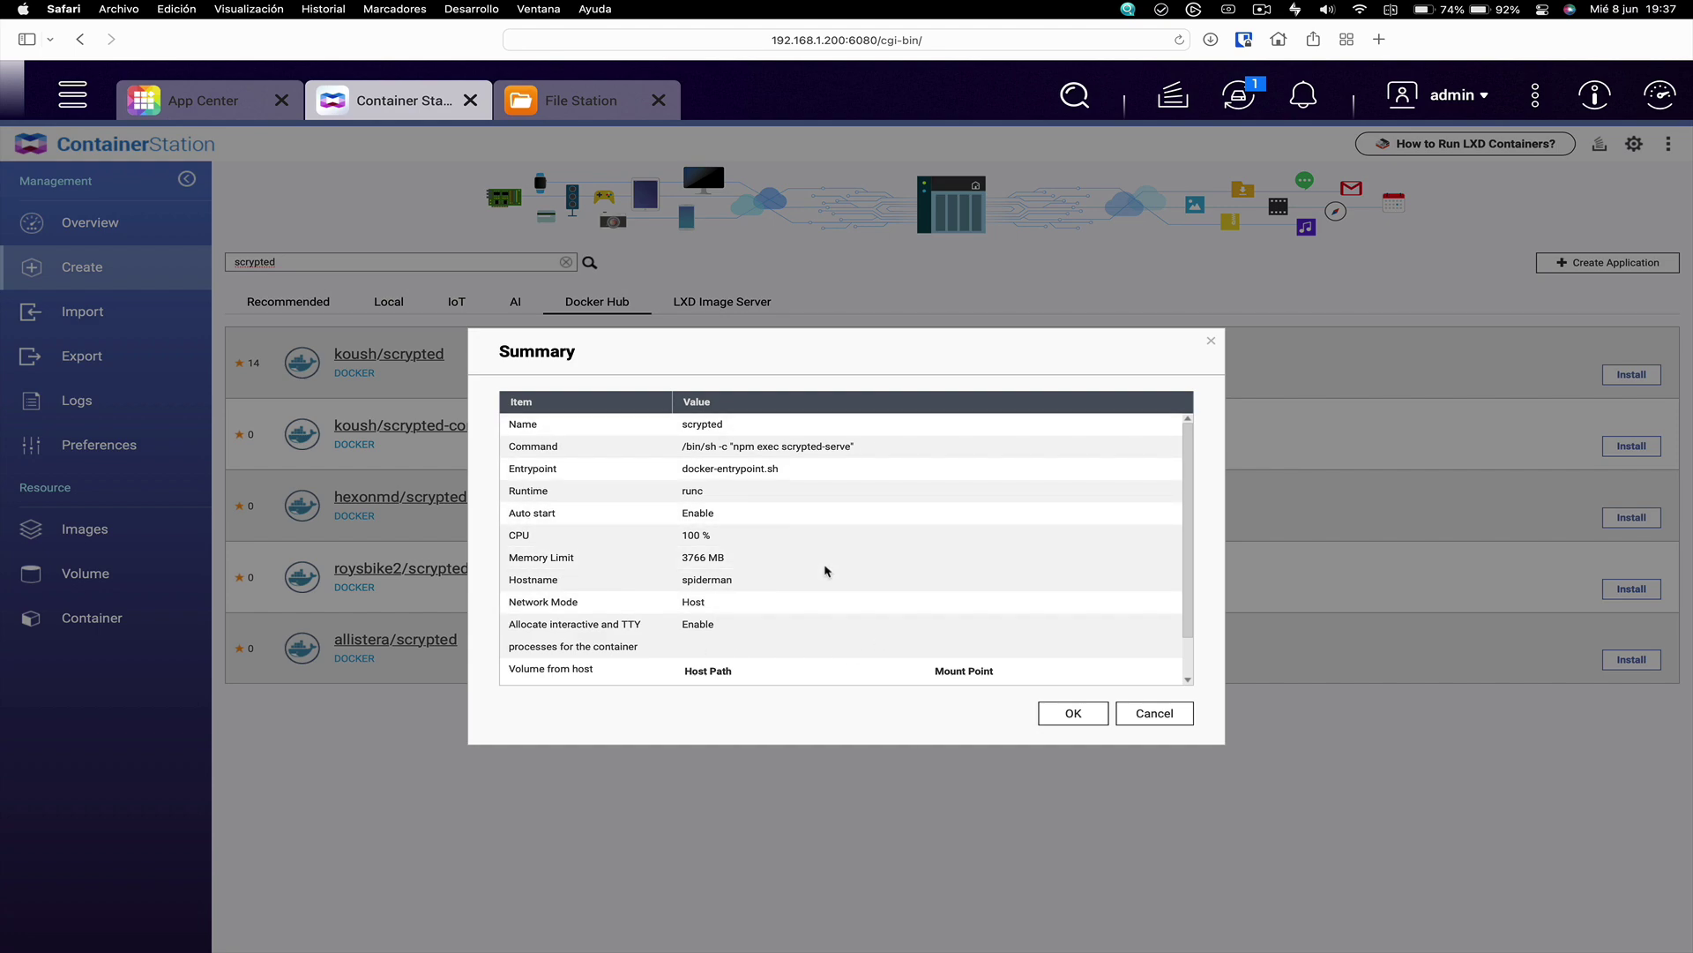
# Review the summary and confirm creating the scrypted container
pyautogui.scroll(-1, 827, 572)
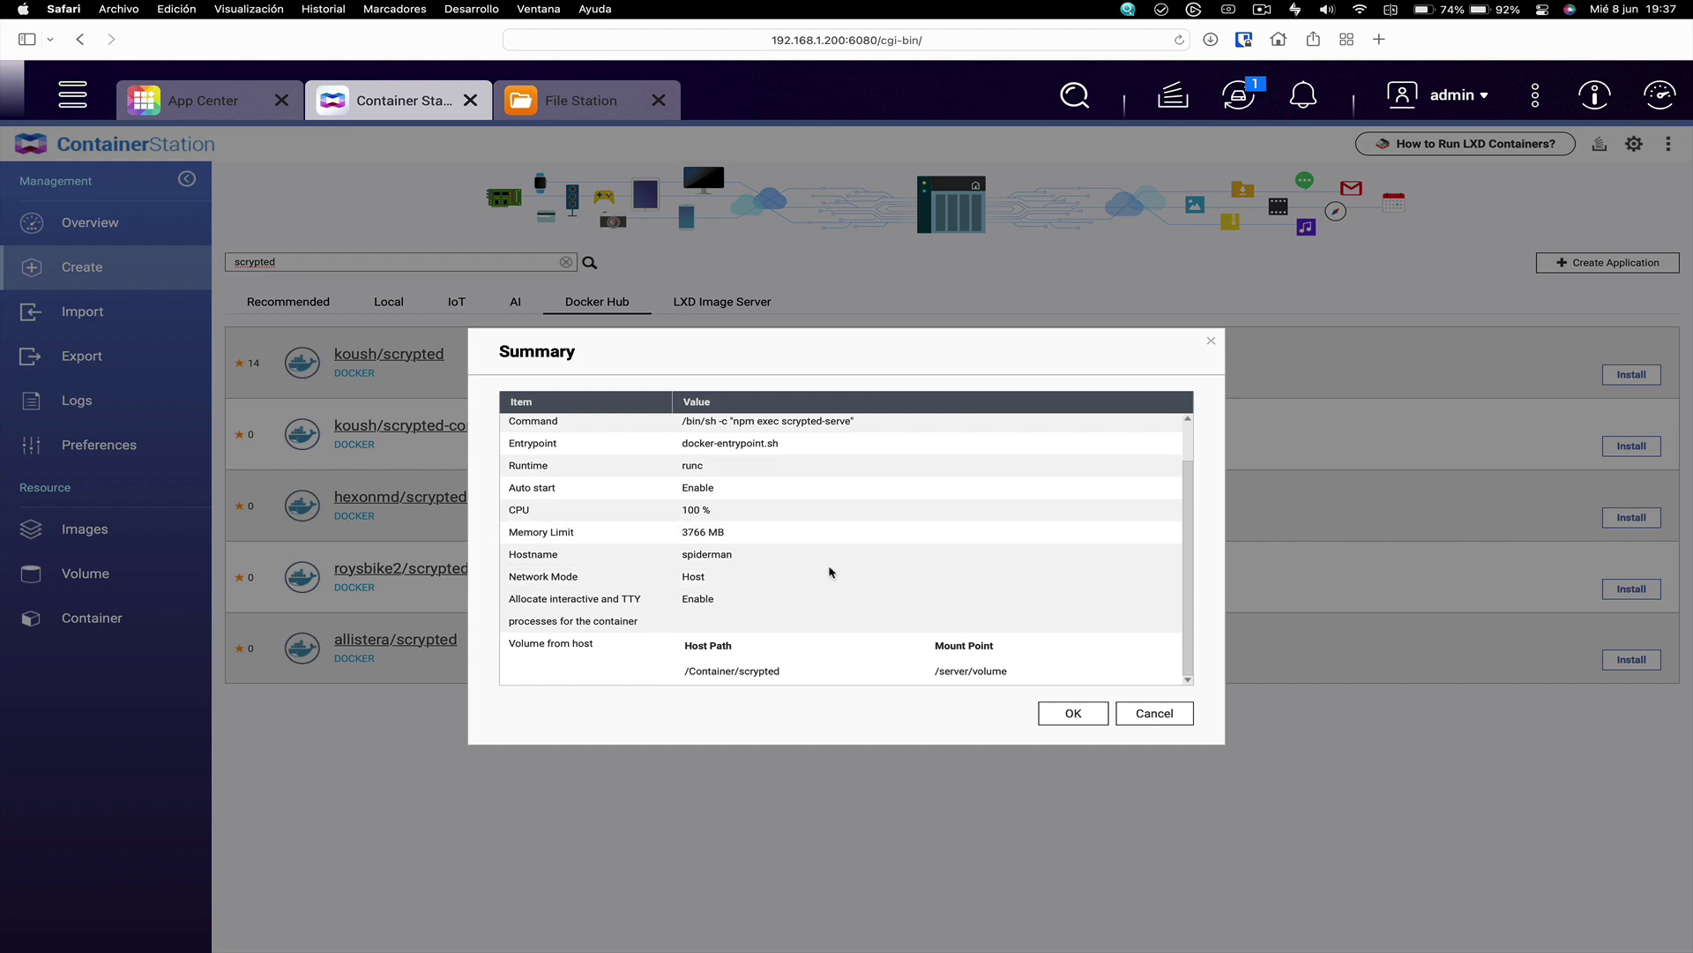
pyautogui.scroll(1, 829, 571)
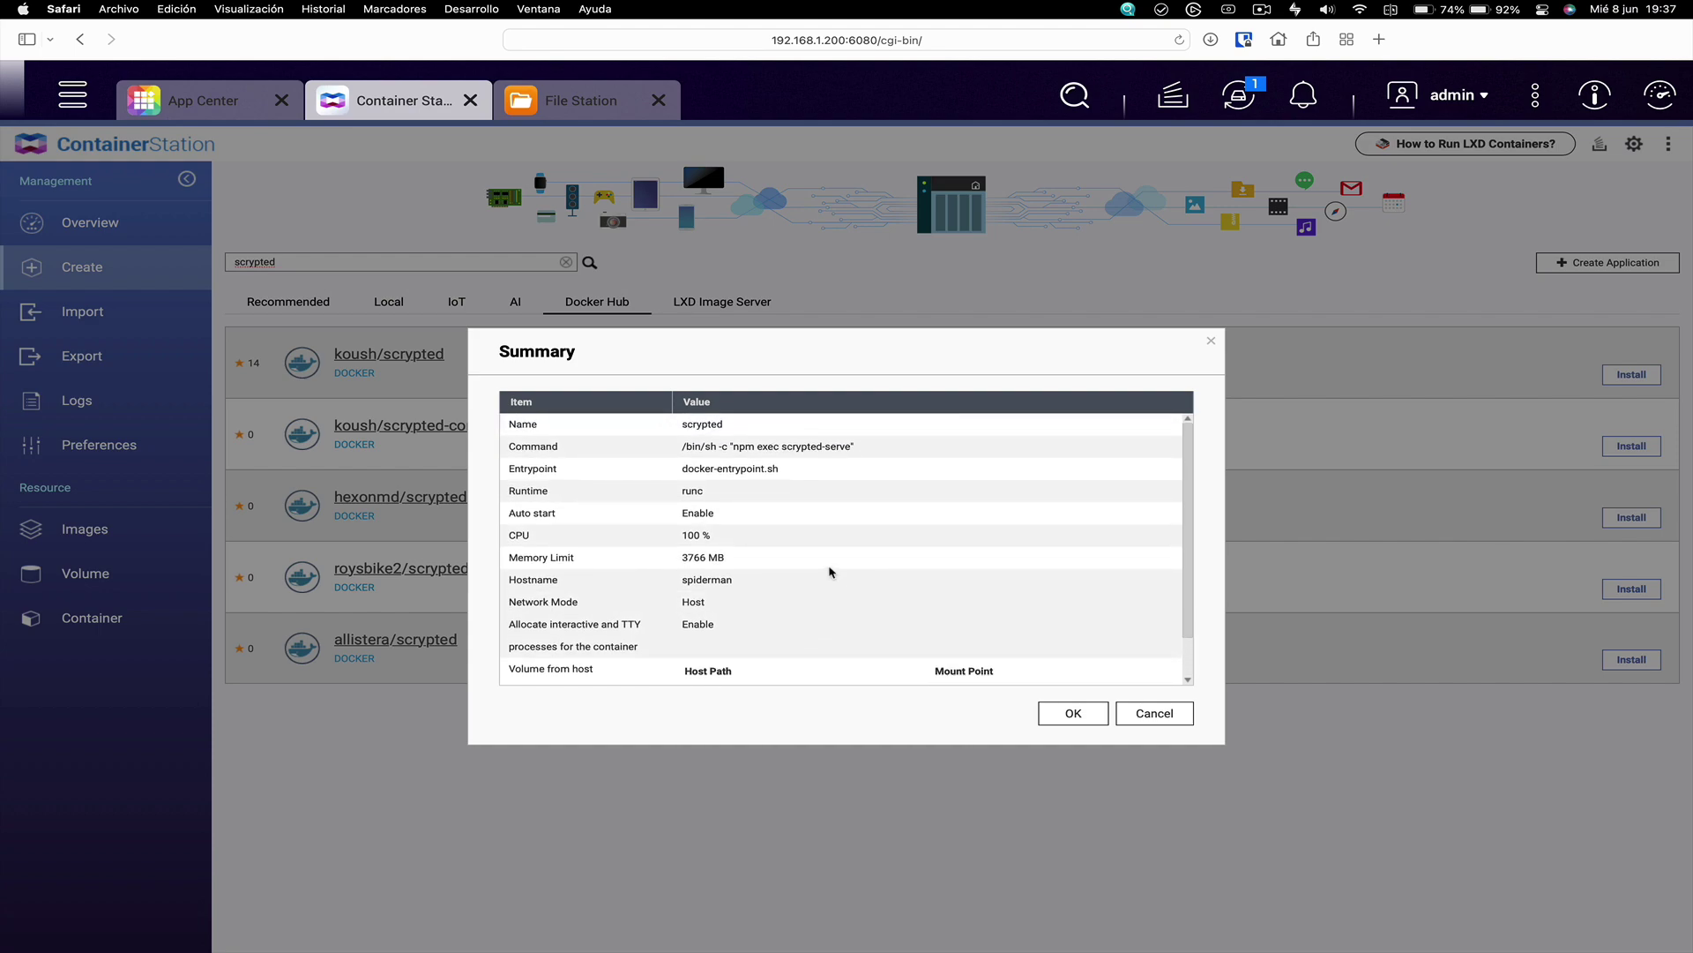
pyautogui.click(1074, 712)
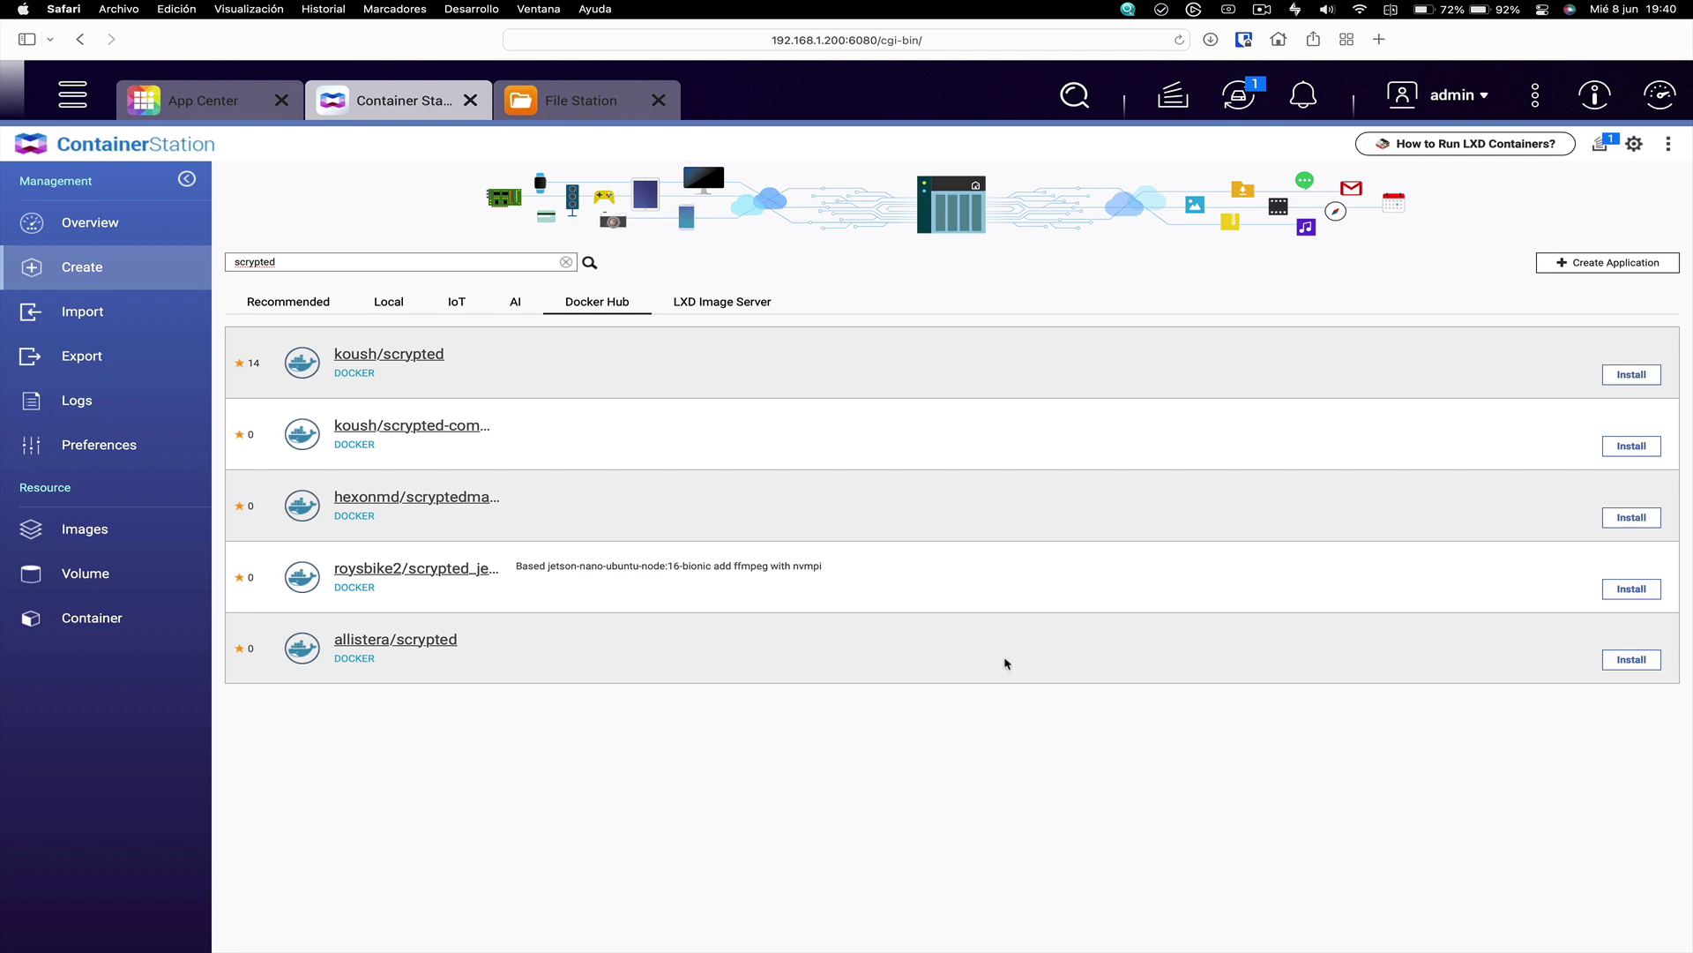
# Monitor the Create Container task in Overview's Background Task panel until Completed
pyautogui.click(102, 228)
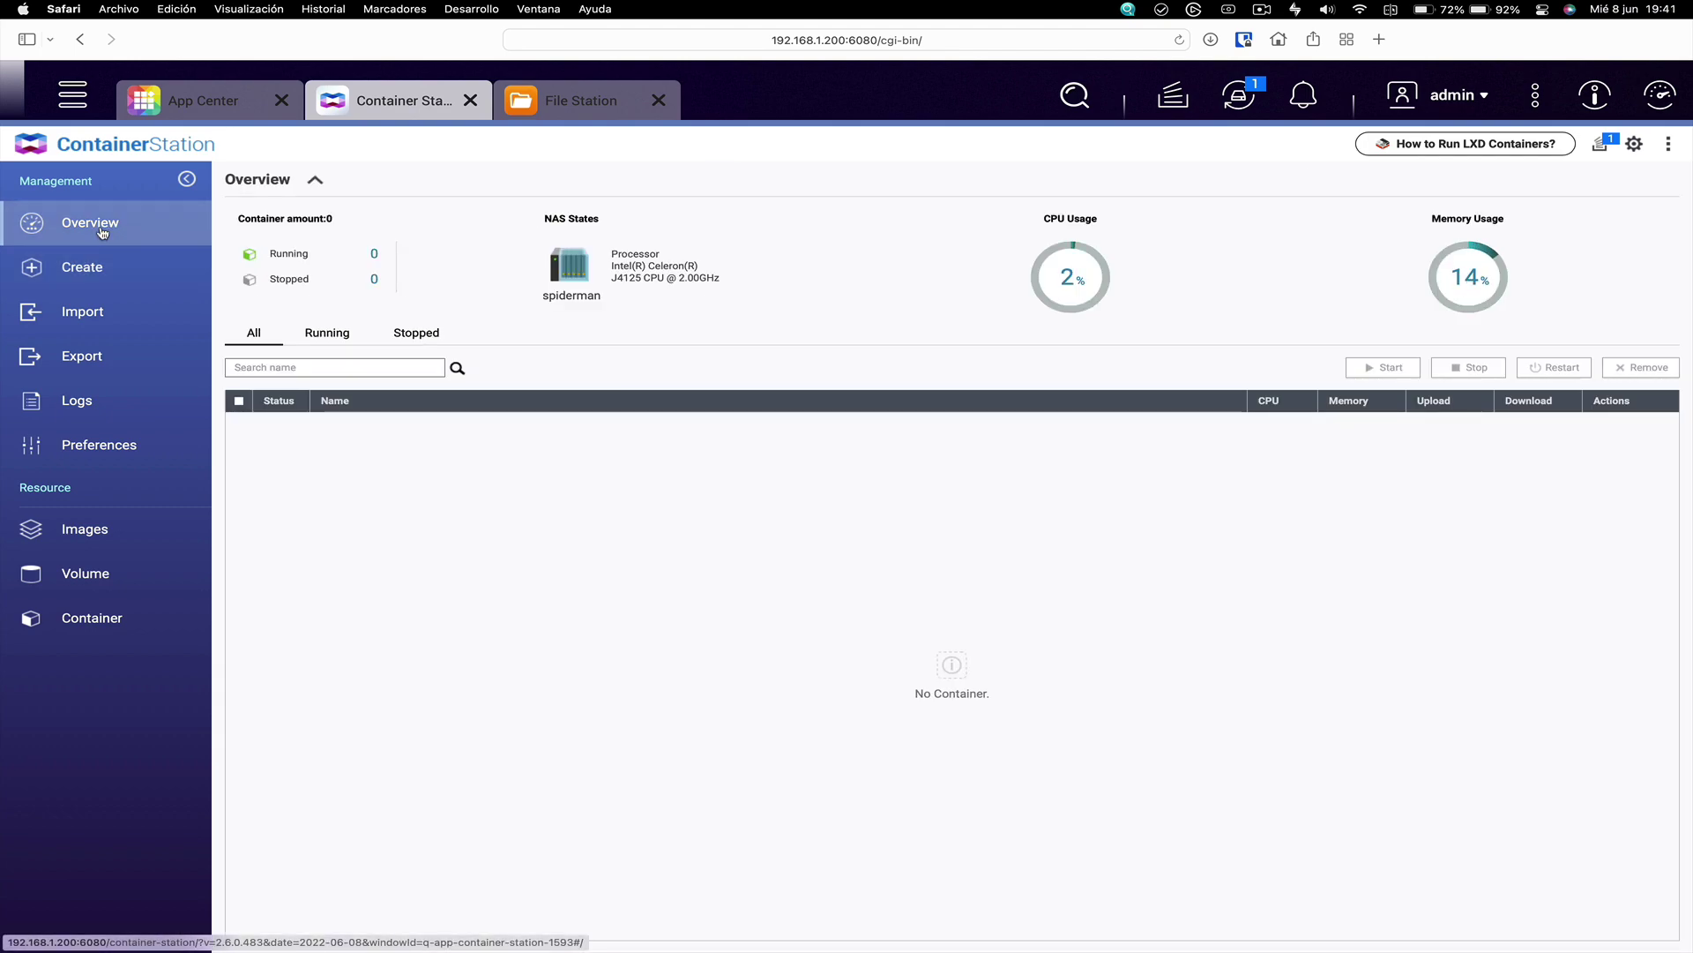
pyautogui.click(1599, 147)
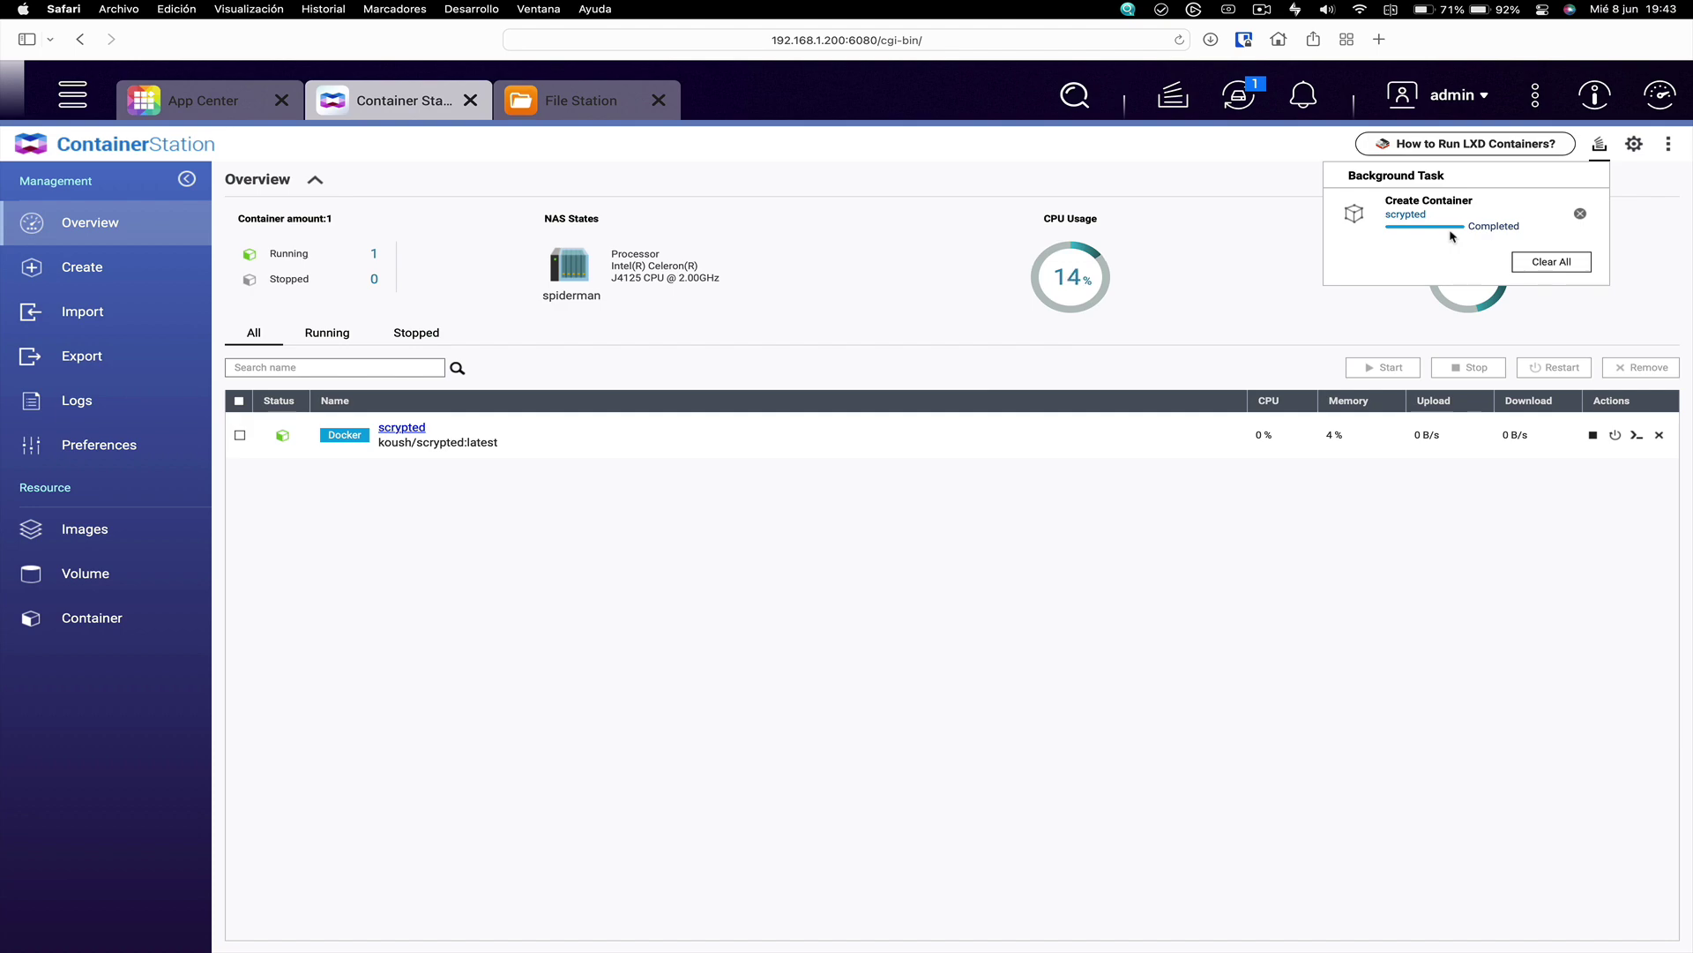
pyautogui.click(600, 40)
pyautogui.rightClick(602, 44)
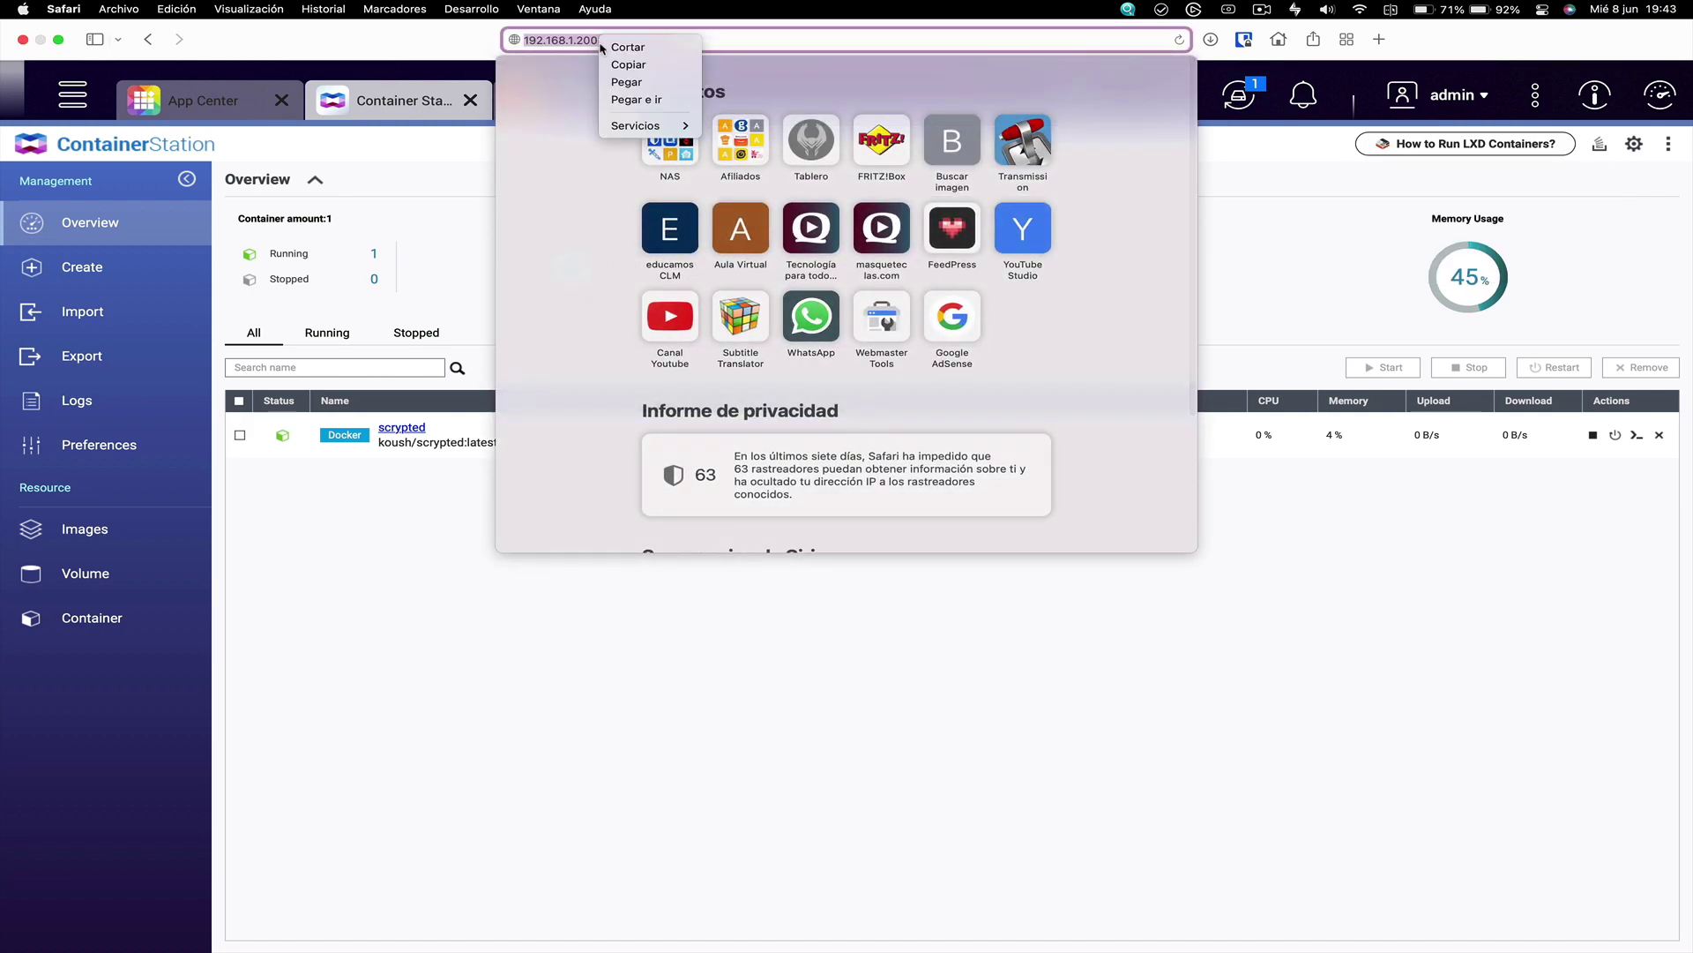
pyautogui.click(627, 81)
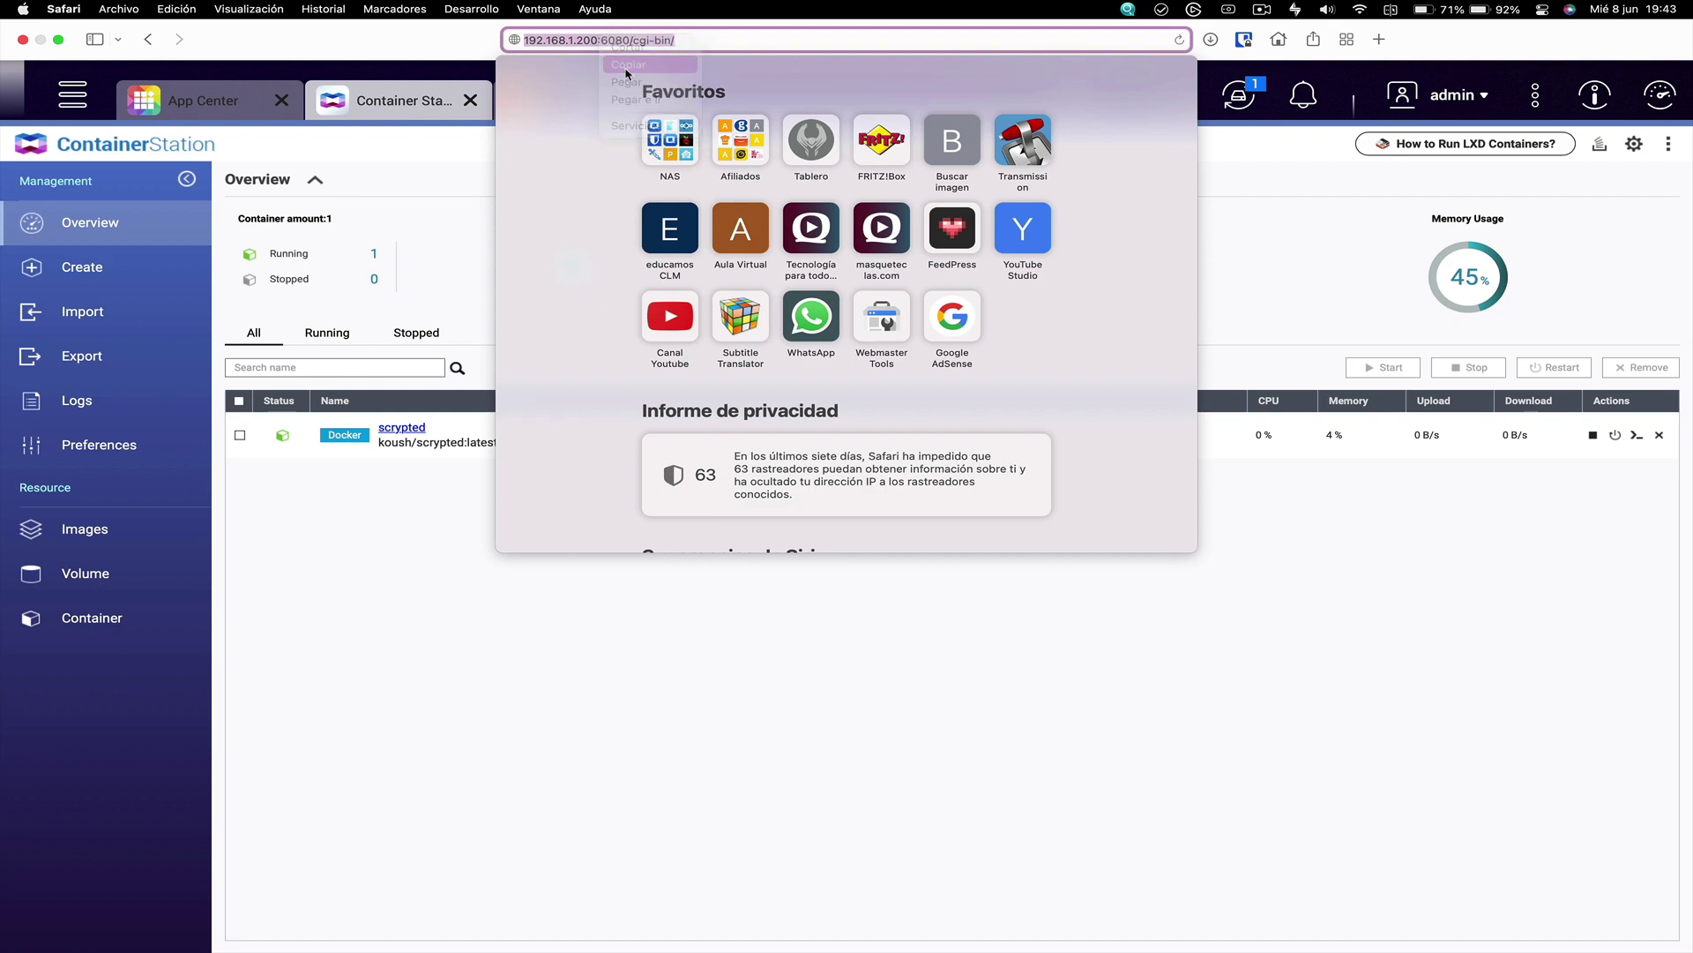
pyautogui.click(1379, 40)
pyautogui.click(971, 38)
pyautogui.write('http://192.168.1.200:1044')
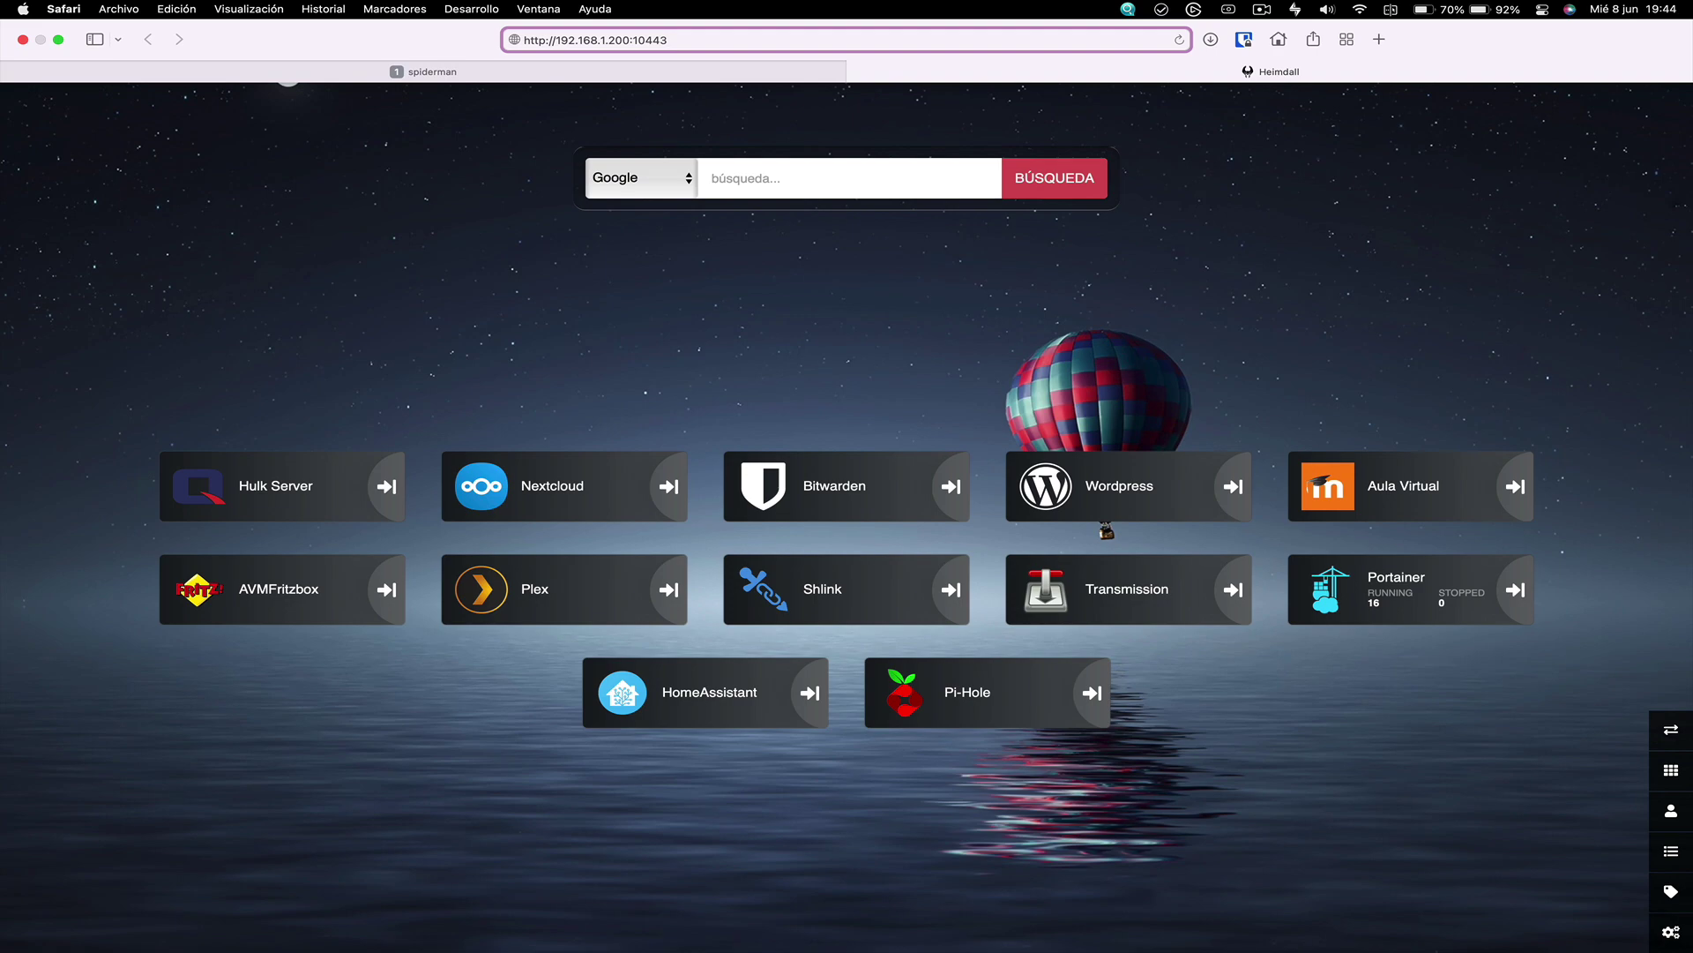
pyautogui.write('s')
pyautogui.press('Return')
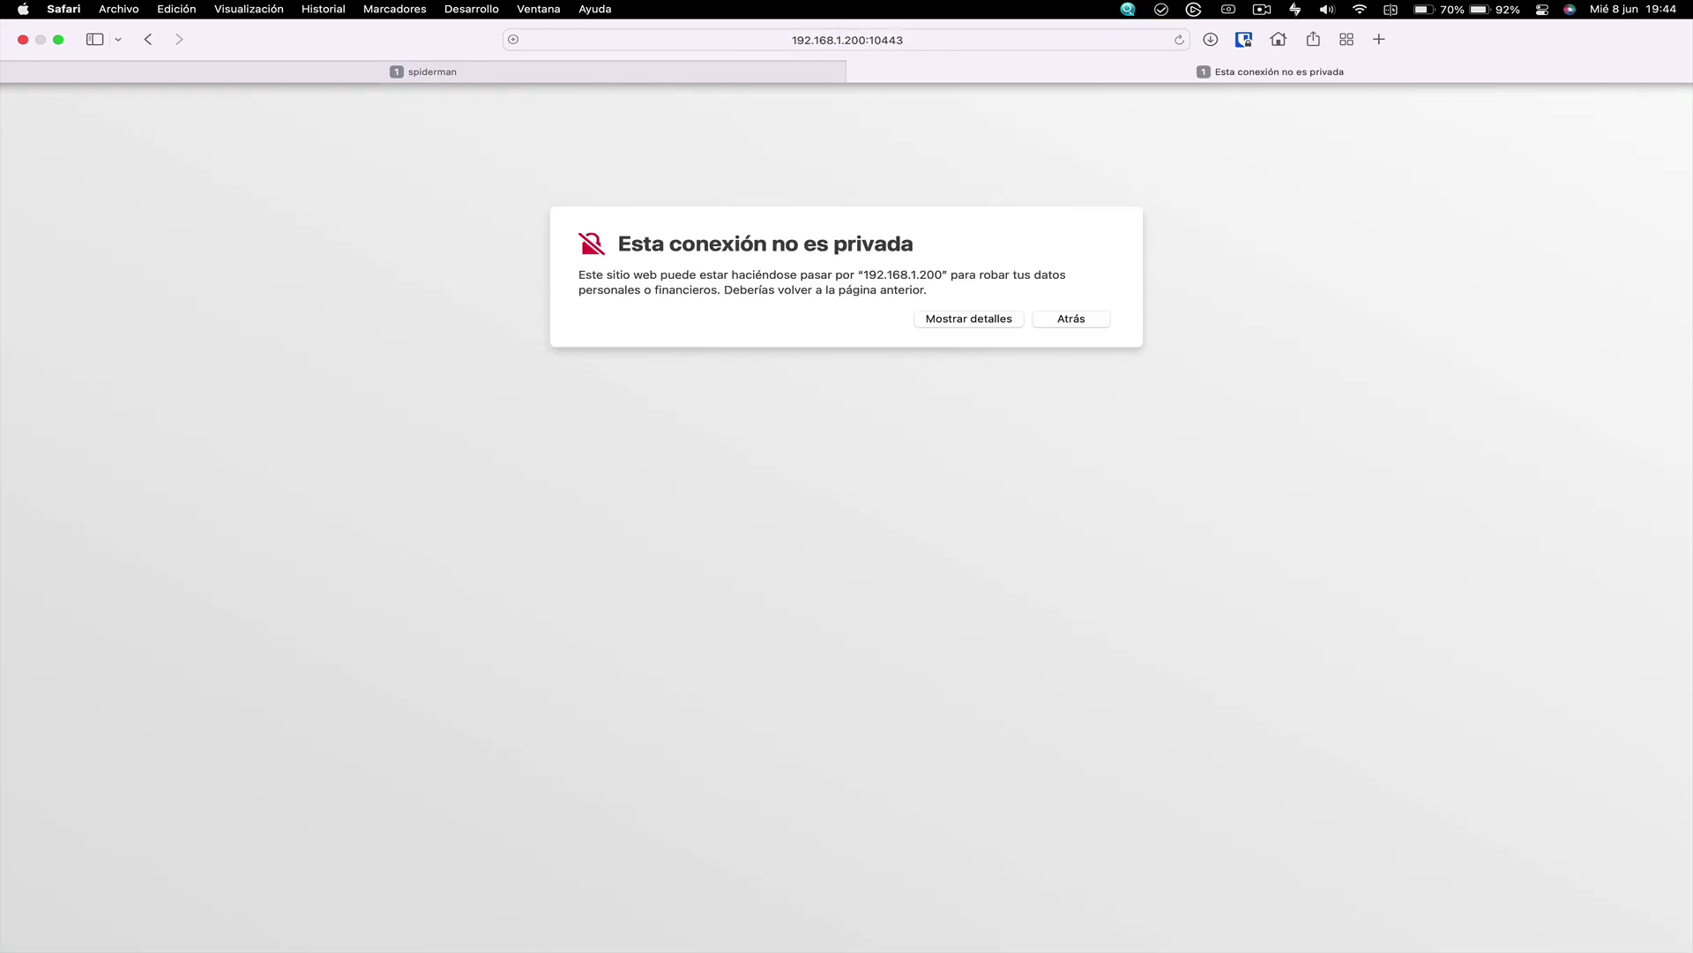
# Accept the untrusted certificate warning to reach the Scrypted Management Console
pyautogui.click(981, 320)
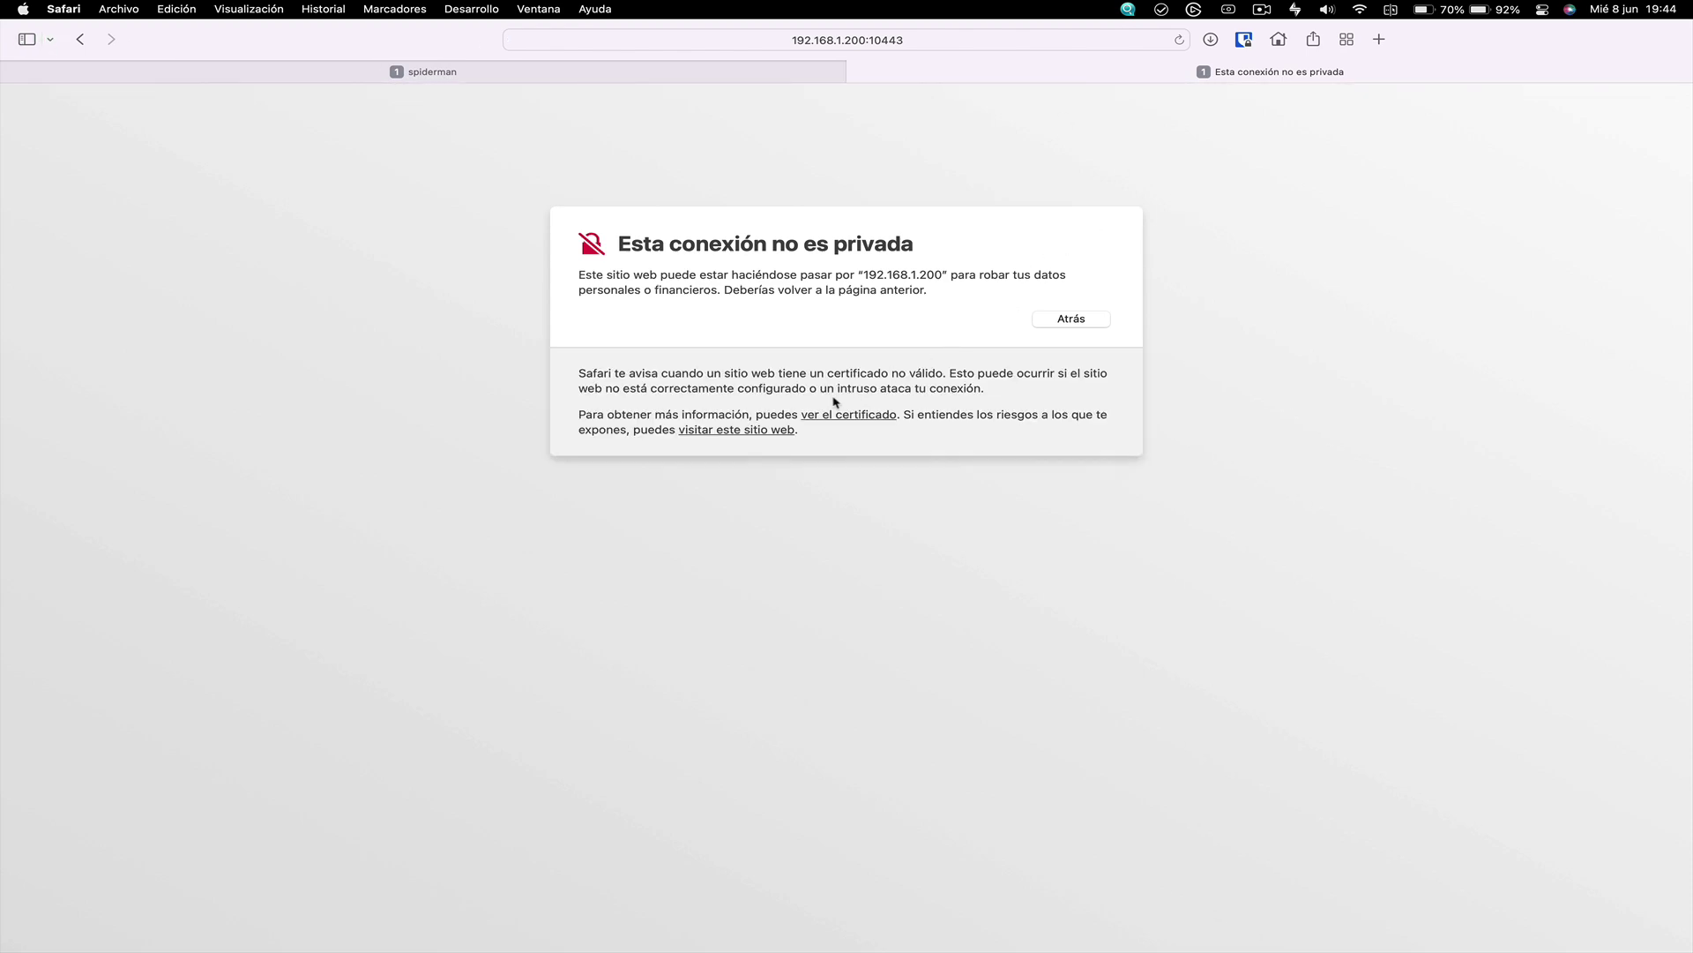
pyautogui.click(749, 430)
pyautogui.click(904, 548)
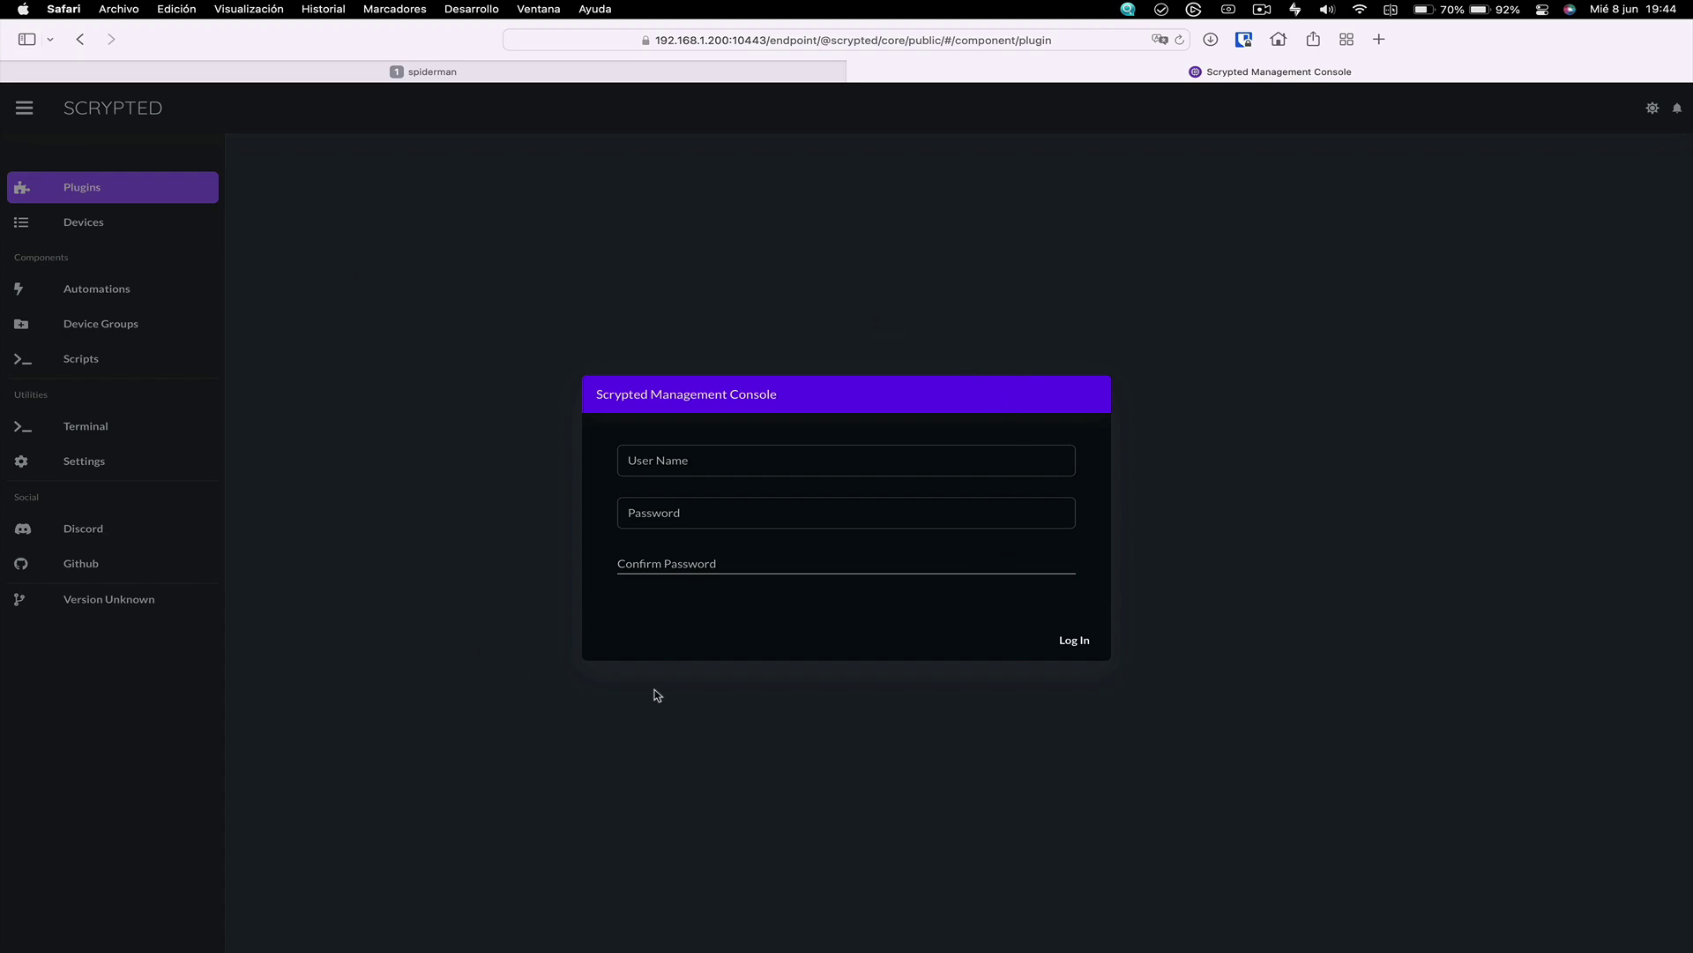
# Create the Scrypted admin account with a user name and confirmed password, then log in
pyautogui.click(719, 457)
pyautogui.write('jmramirez')
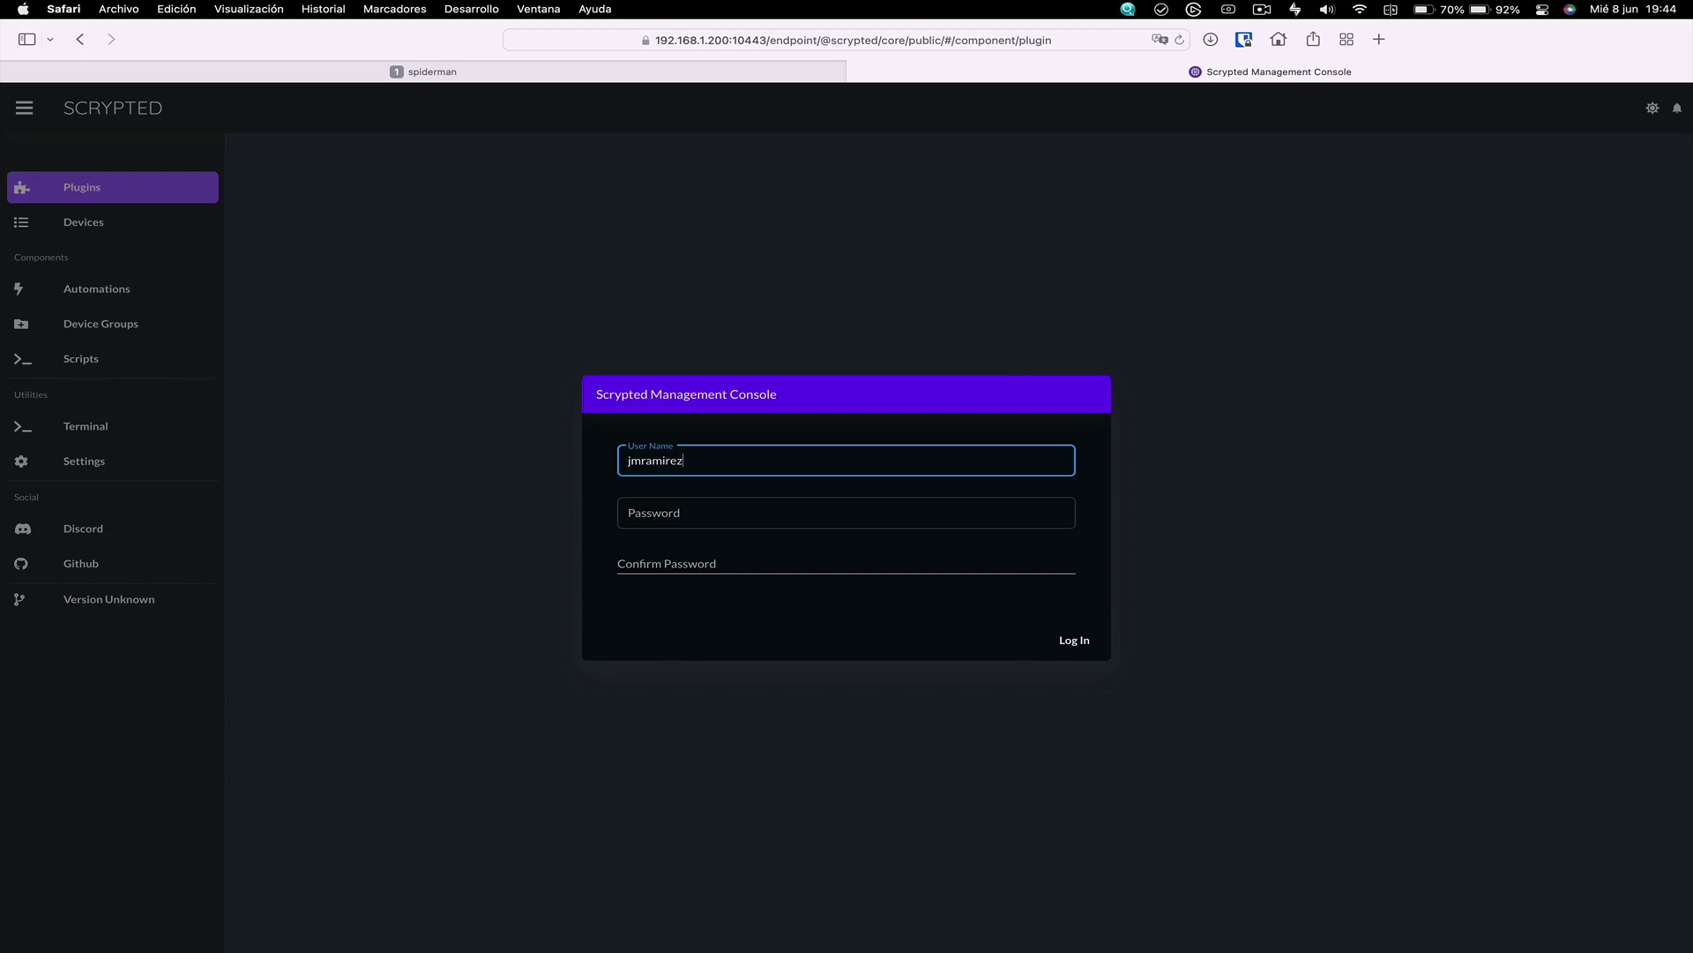
pyautogui.click(710, 507)
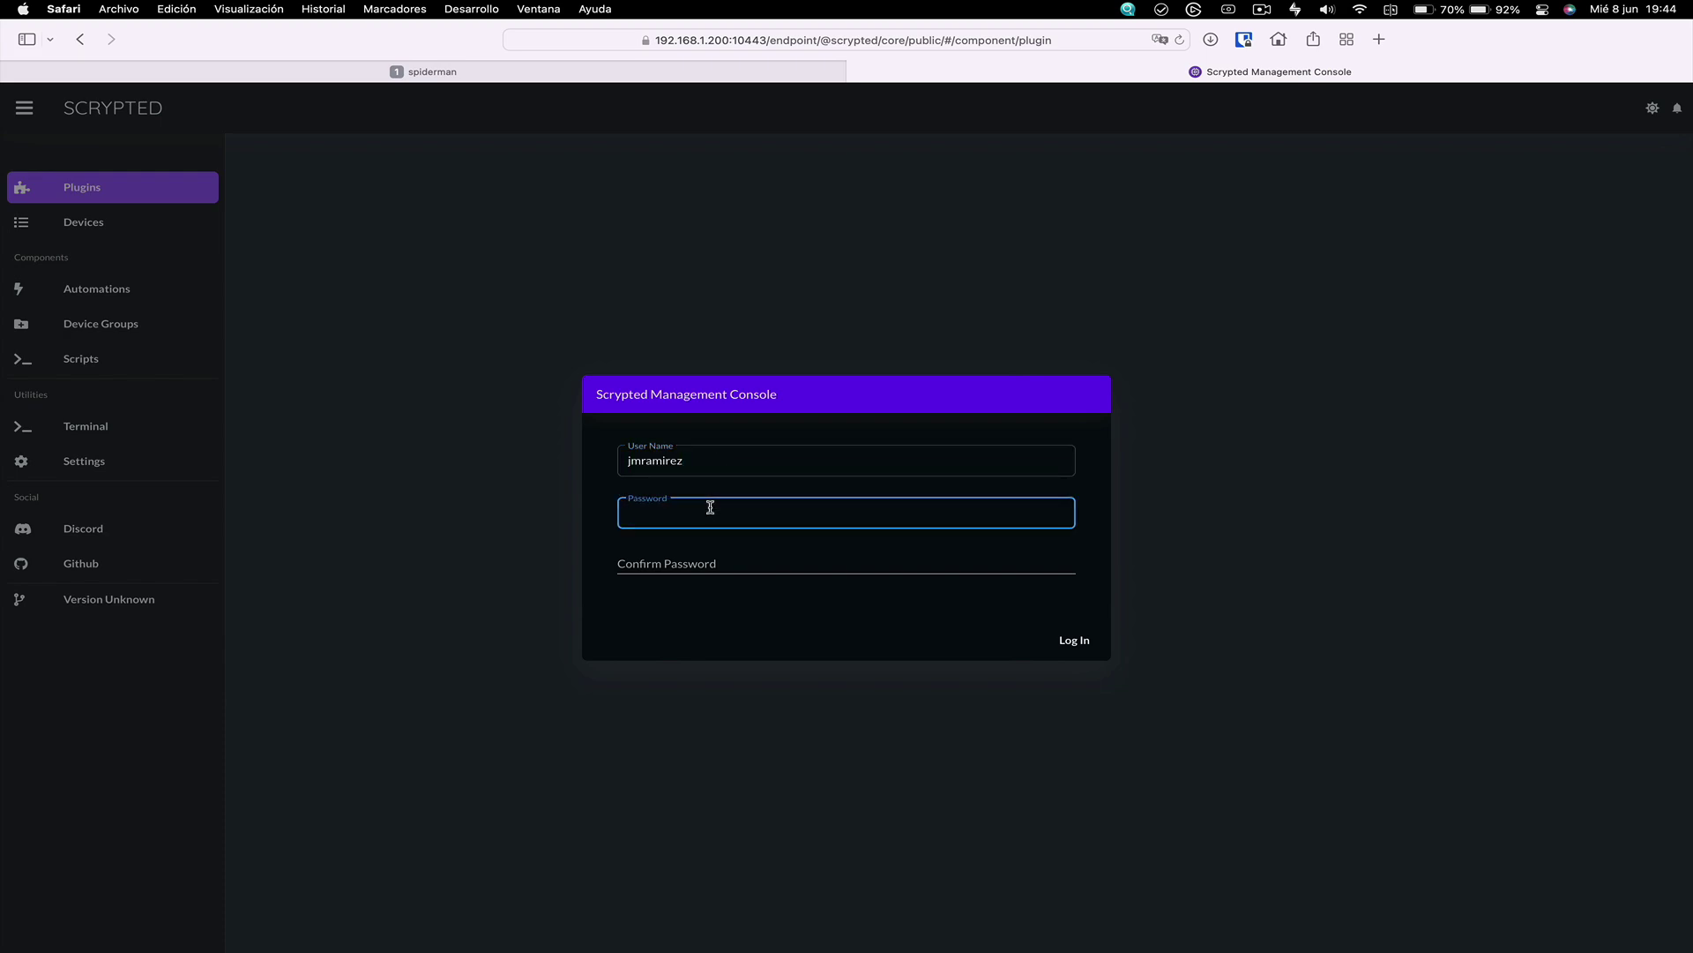
pyautogui.write('****')
pyautogui.press('Tab')
pyautogui.write('*********')
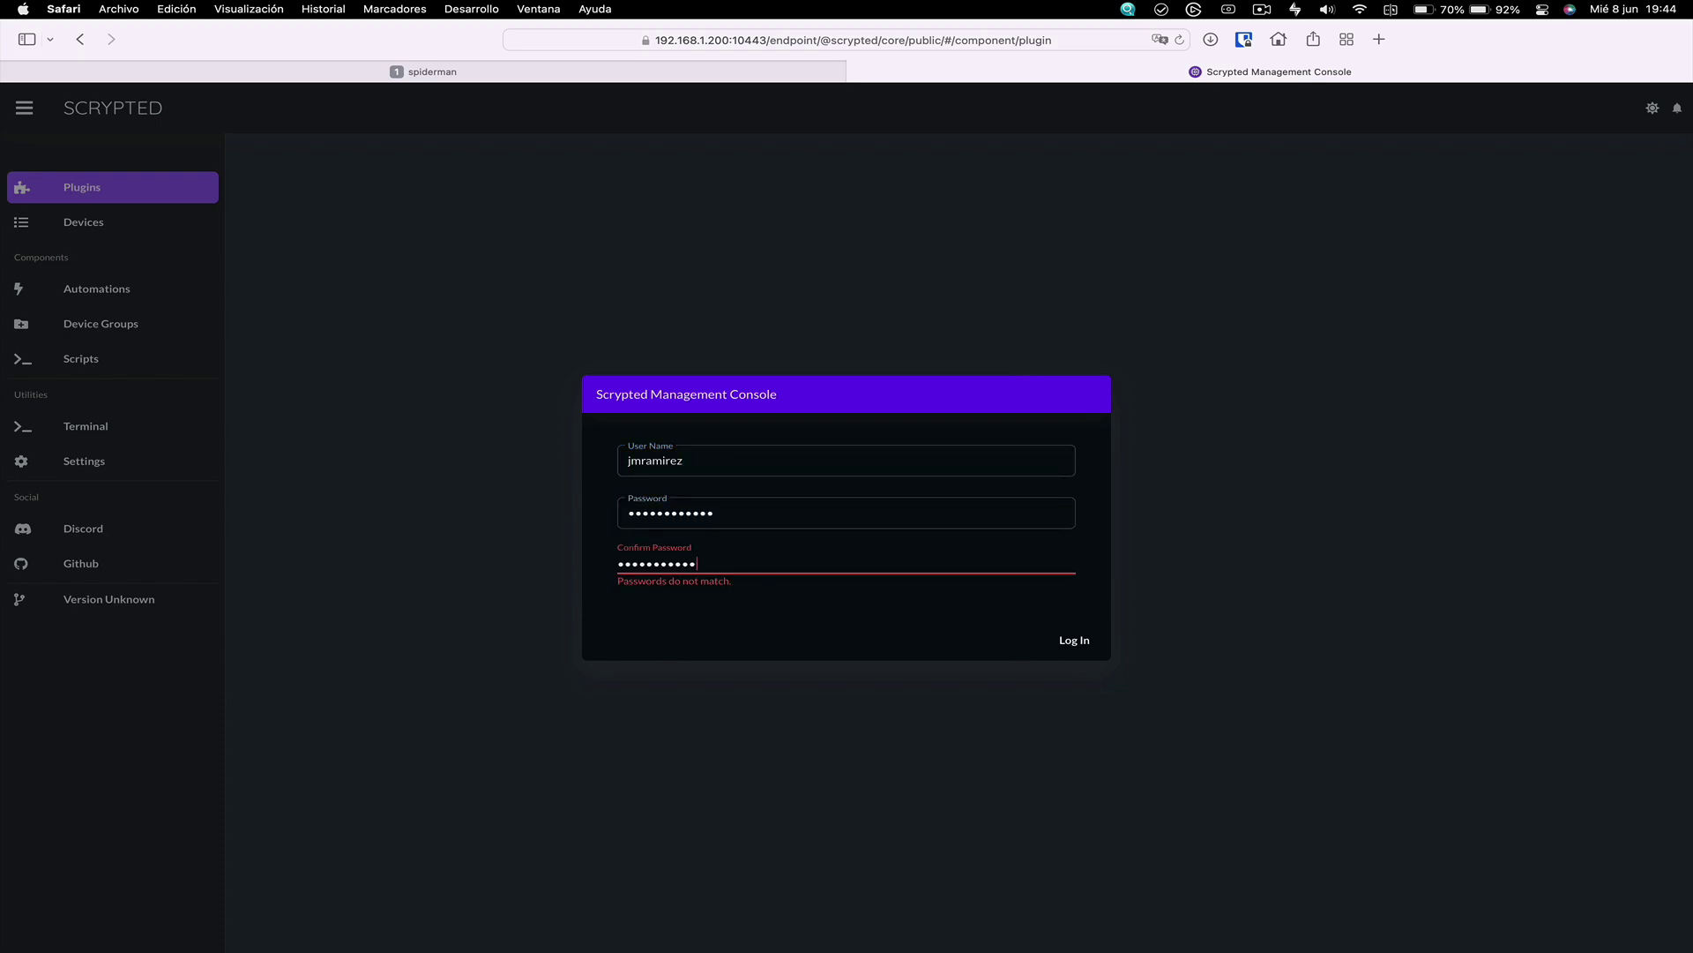
pyautogui.write('***')
pyautogui.press('Return')
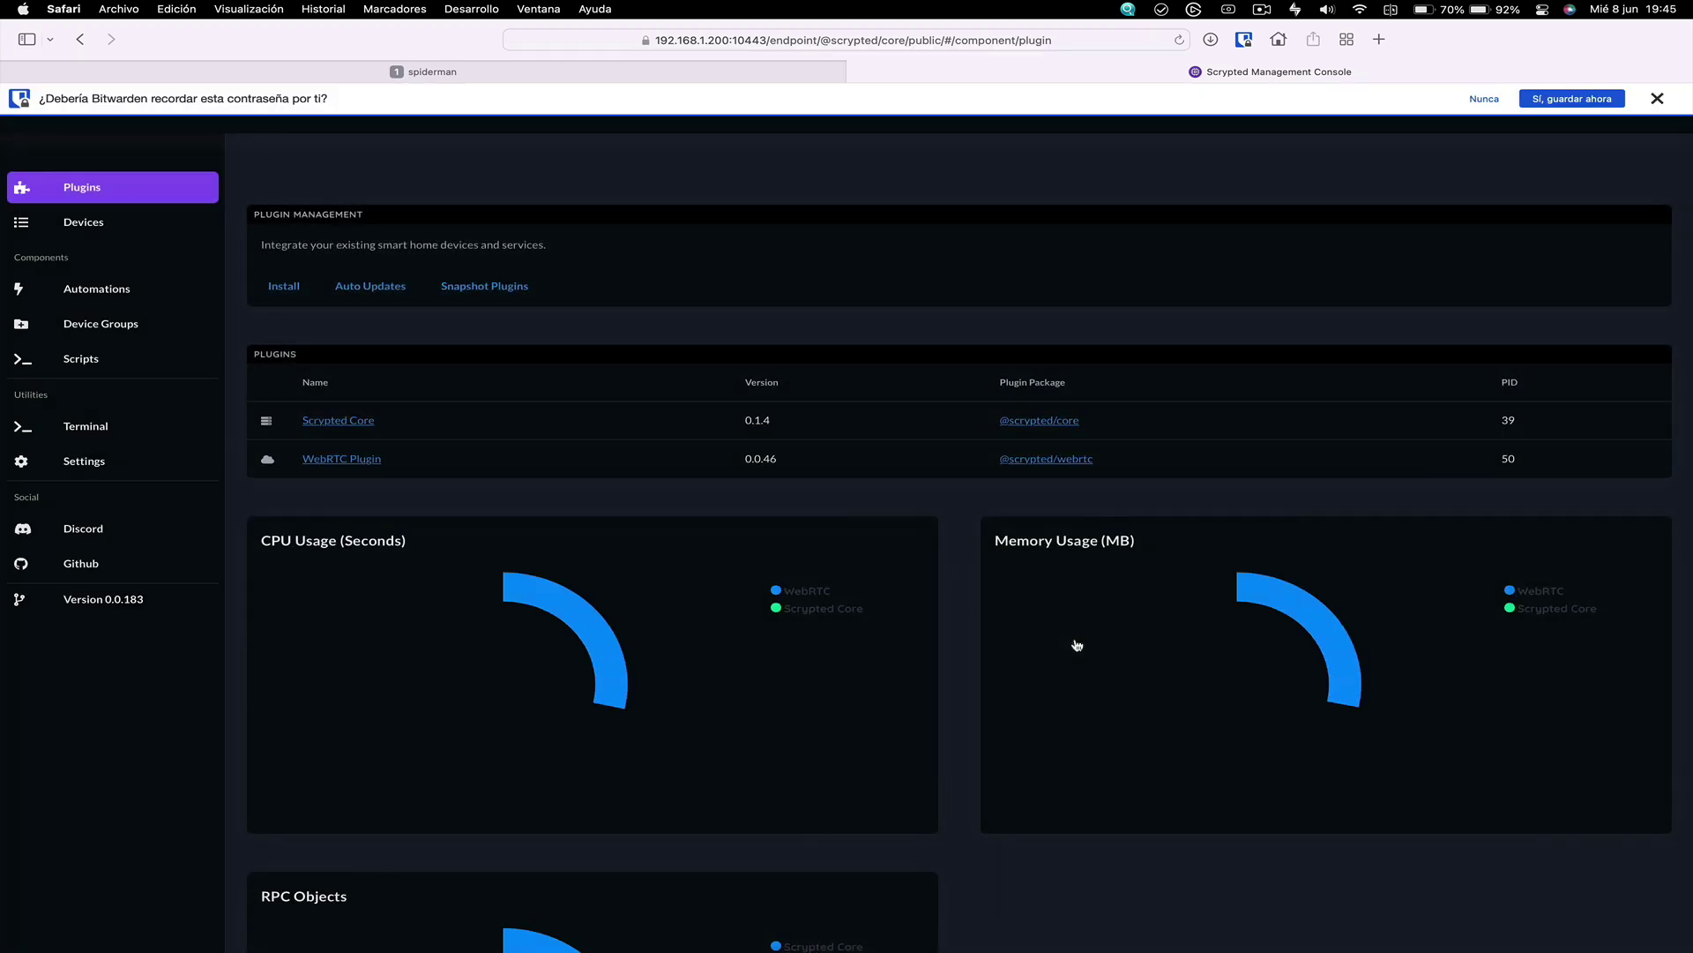
pyautogui.scroll(-5, 801, 677)
pyautogui.scroll(-2, 802, 677)
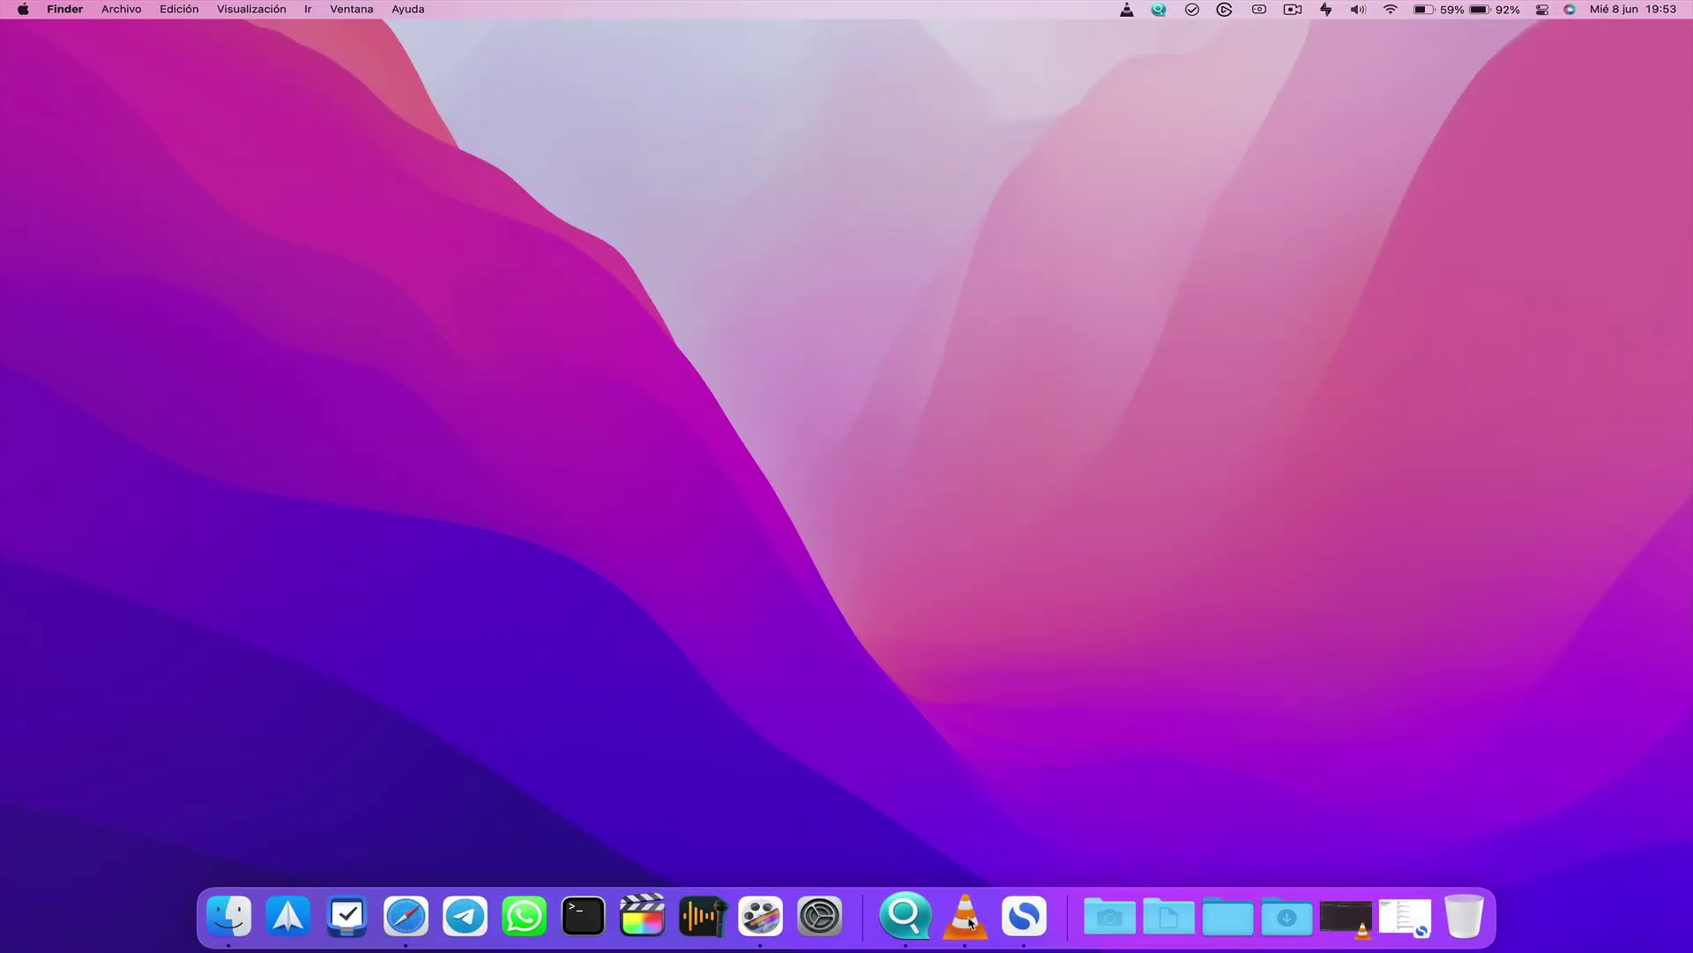
# Open VLC's Abrir red network stream dialog
pyautogui.click(969, 922)
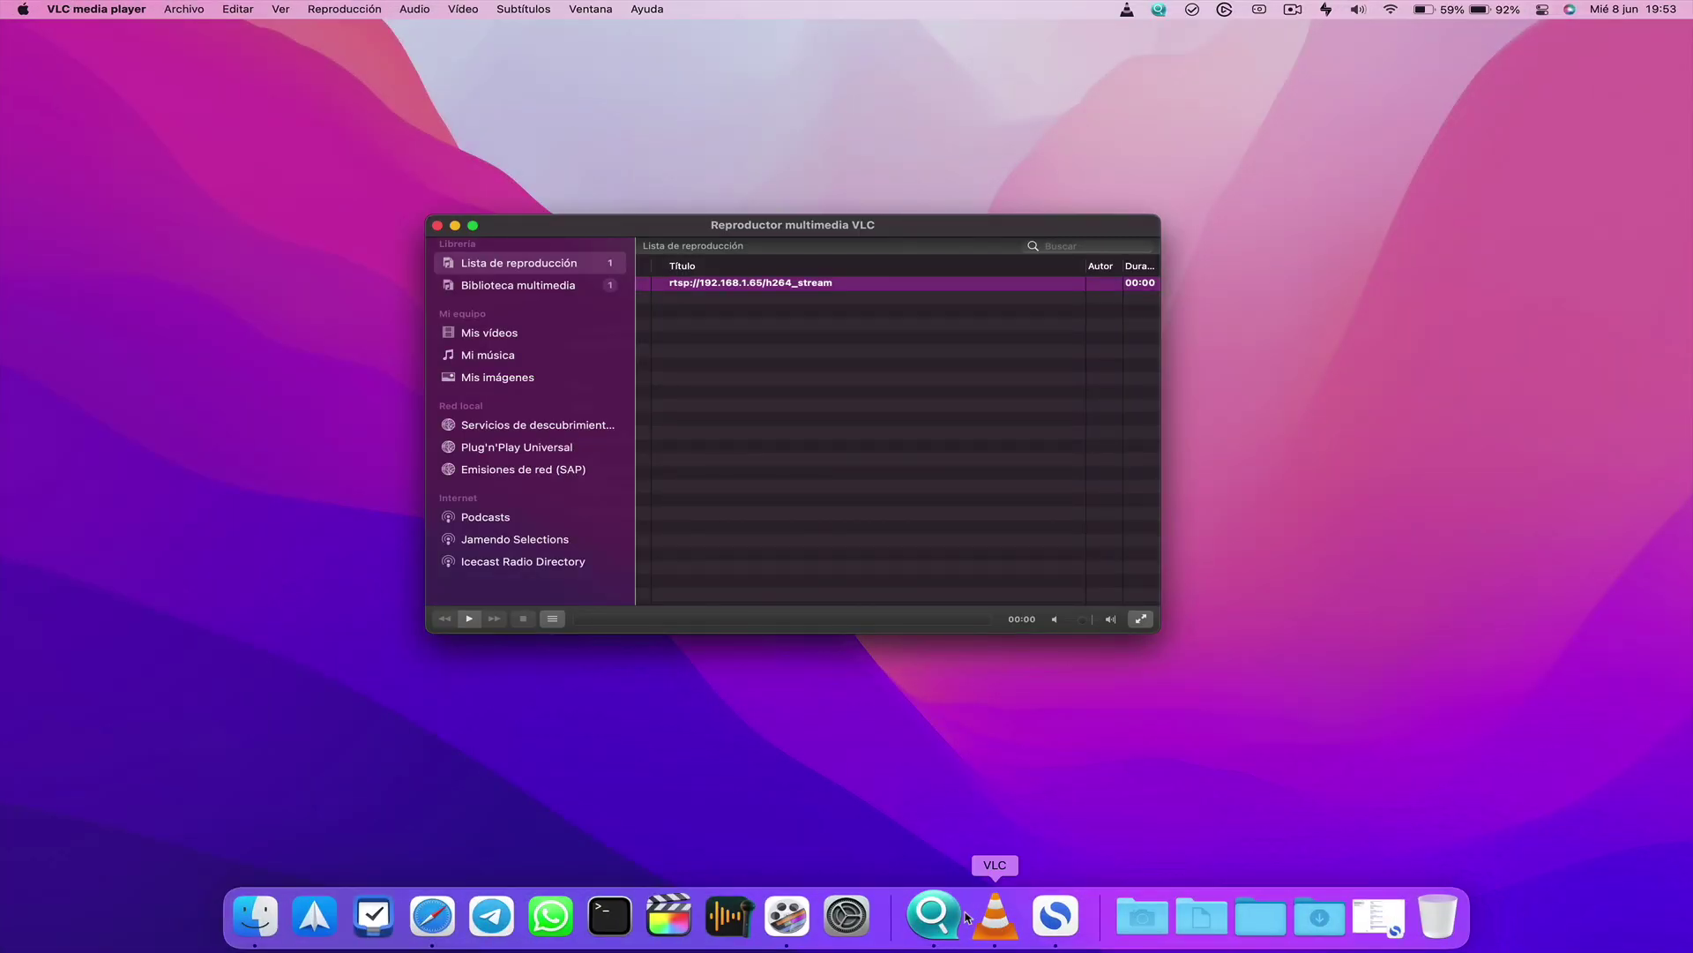
pyautogui.click(189, 10)
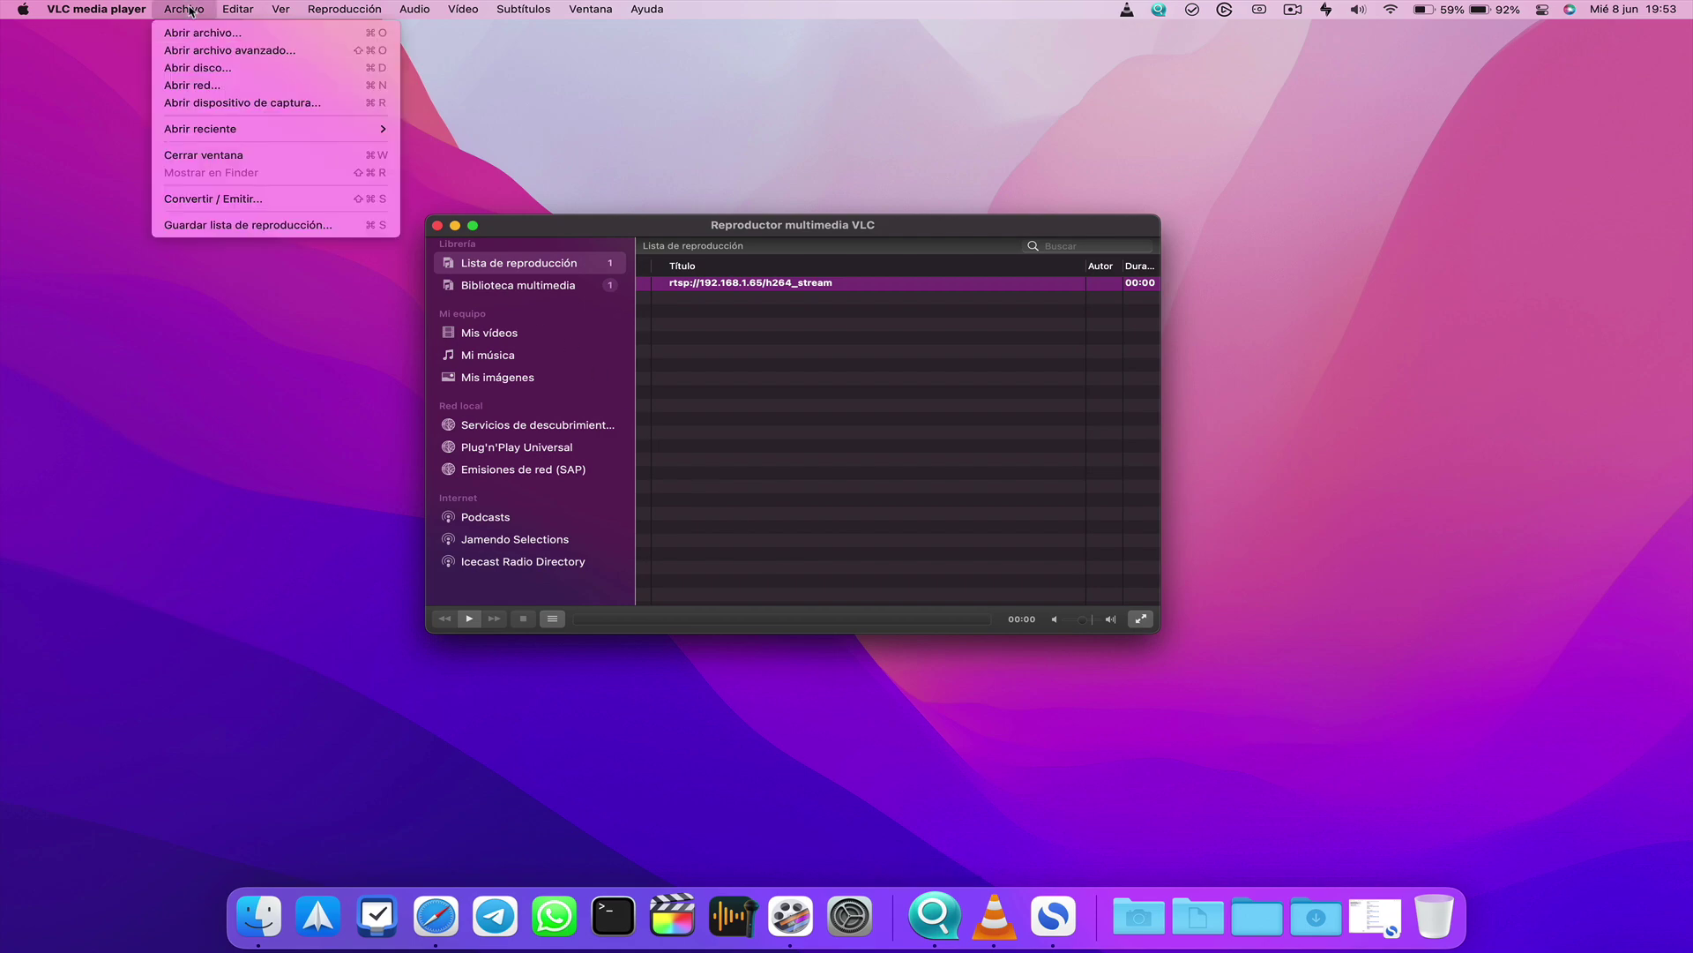
pyautogui.click(198, 86)
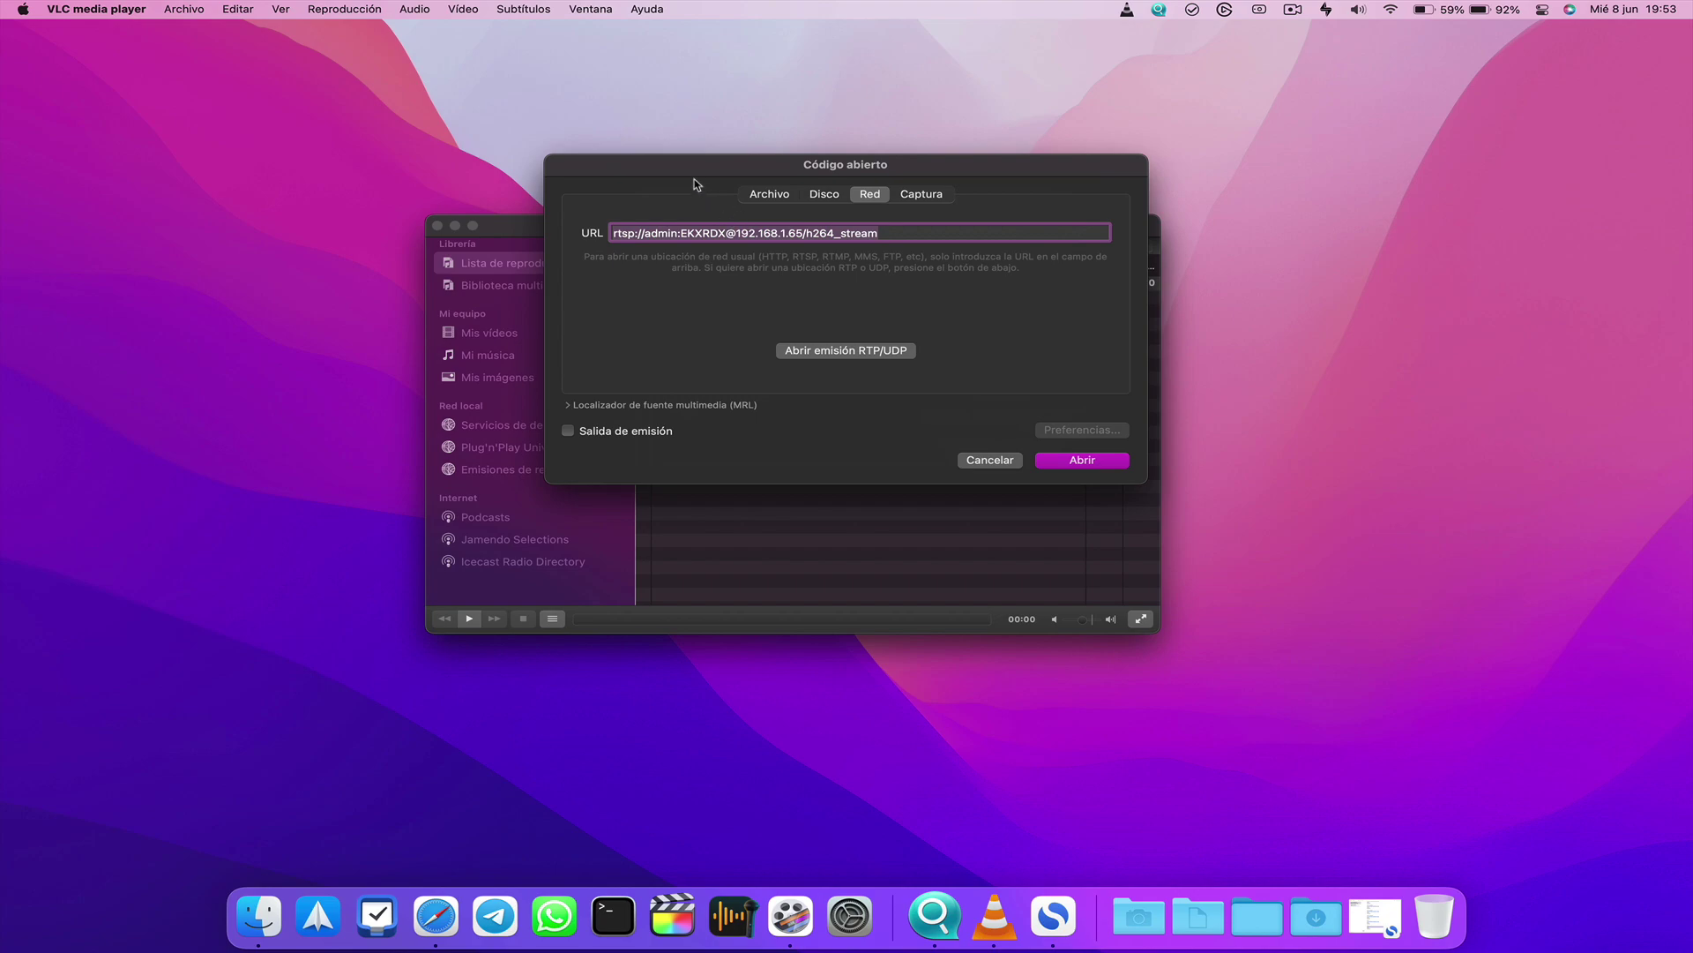
pyautogui.moveTo(705, 179); pyautogui.dragTo(784, 289)
# Check the rtsp URL's user, password and camera IP 192.168.1.65, then play the stream
pyautogui.click(893, 346)
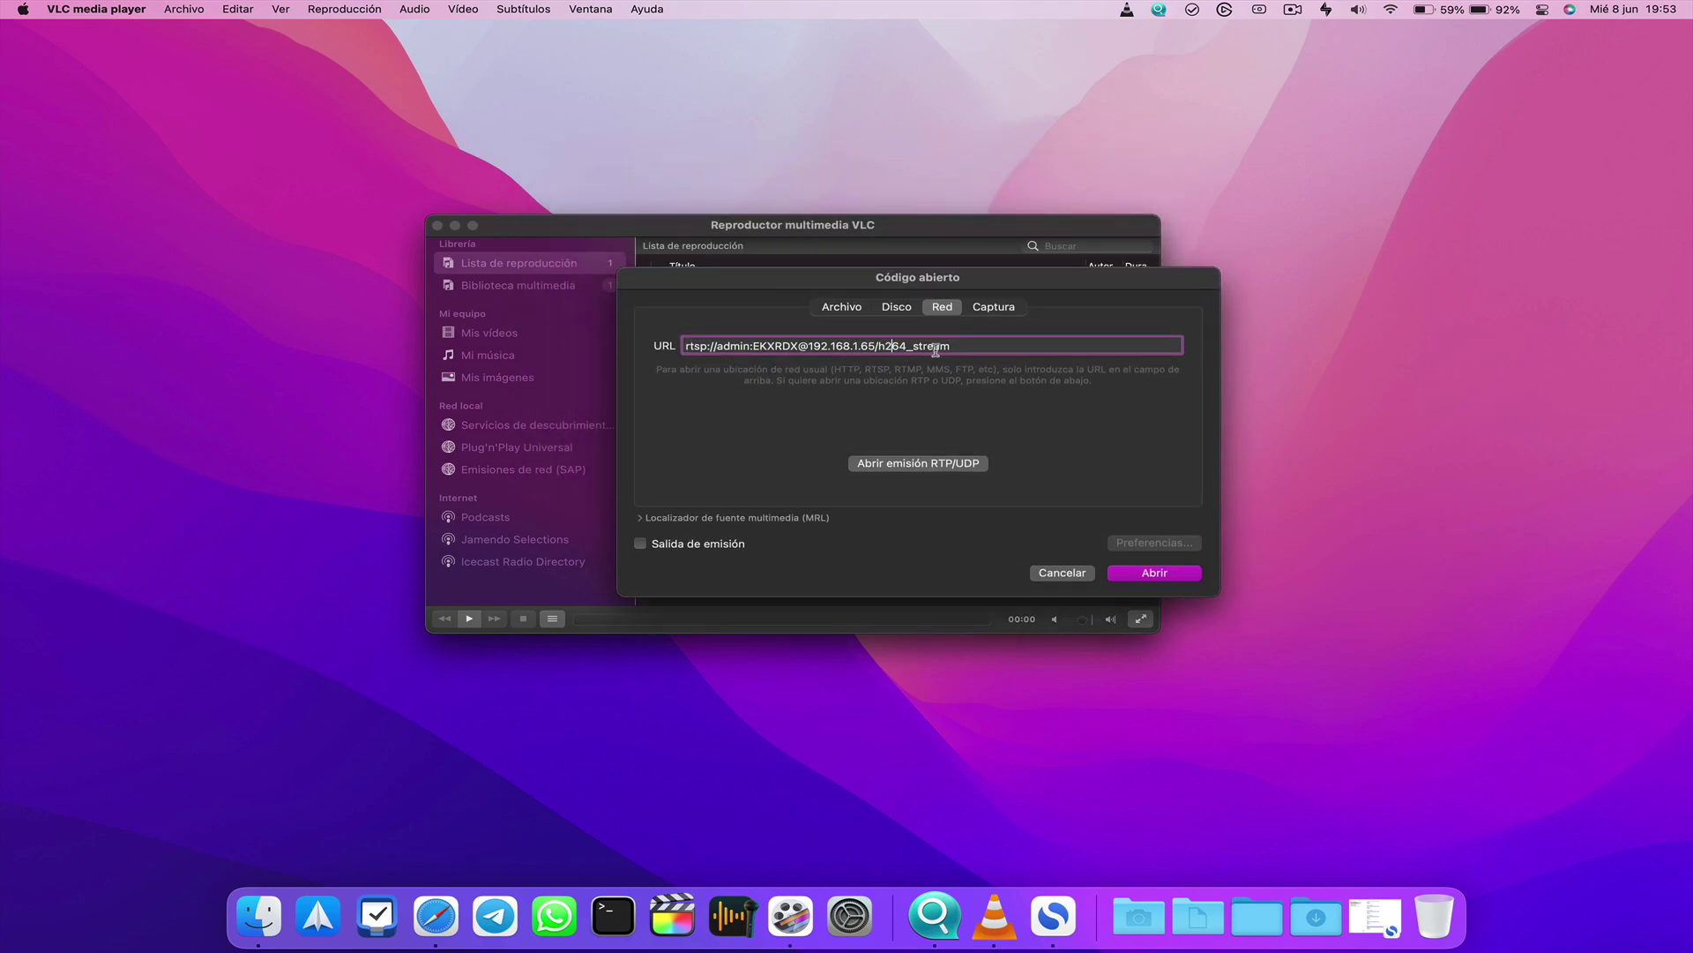
pyautogui.moveTo(989, 350); pyautogui.dragTo(670, 346)
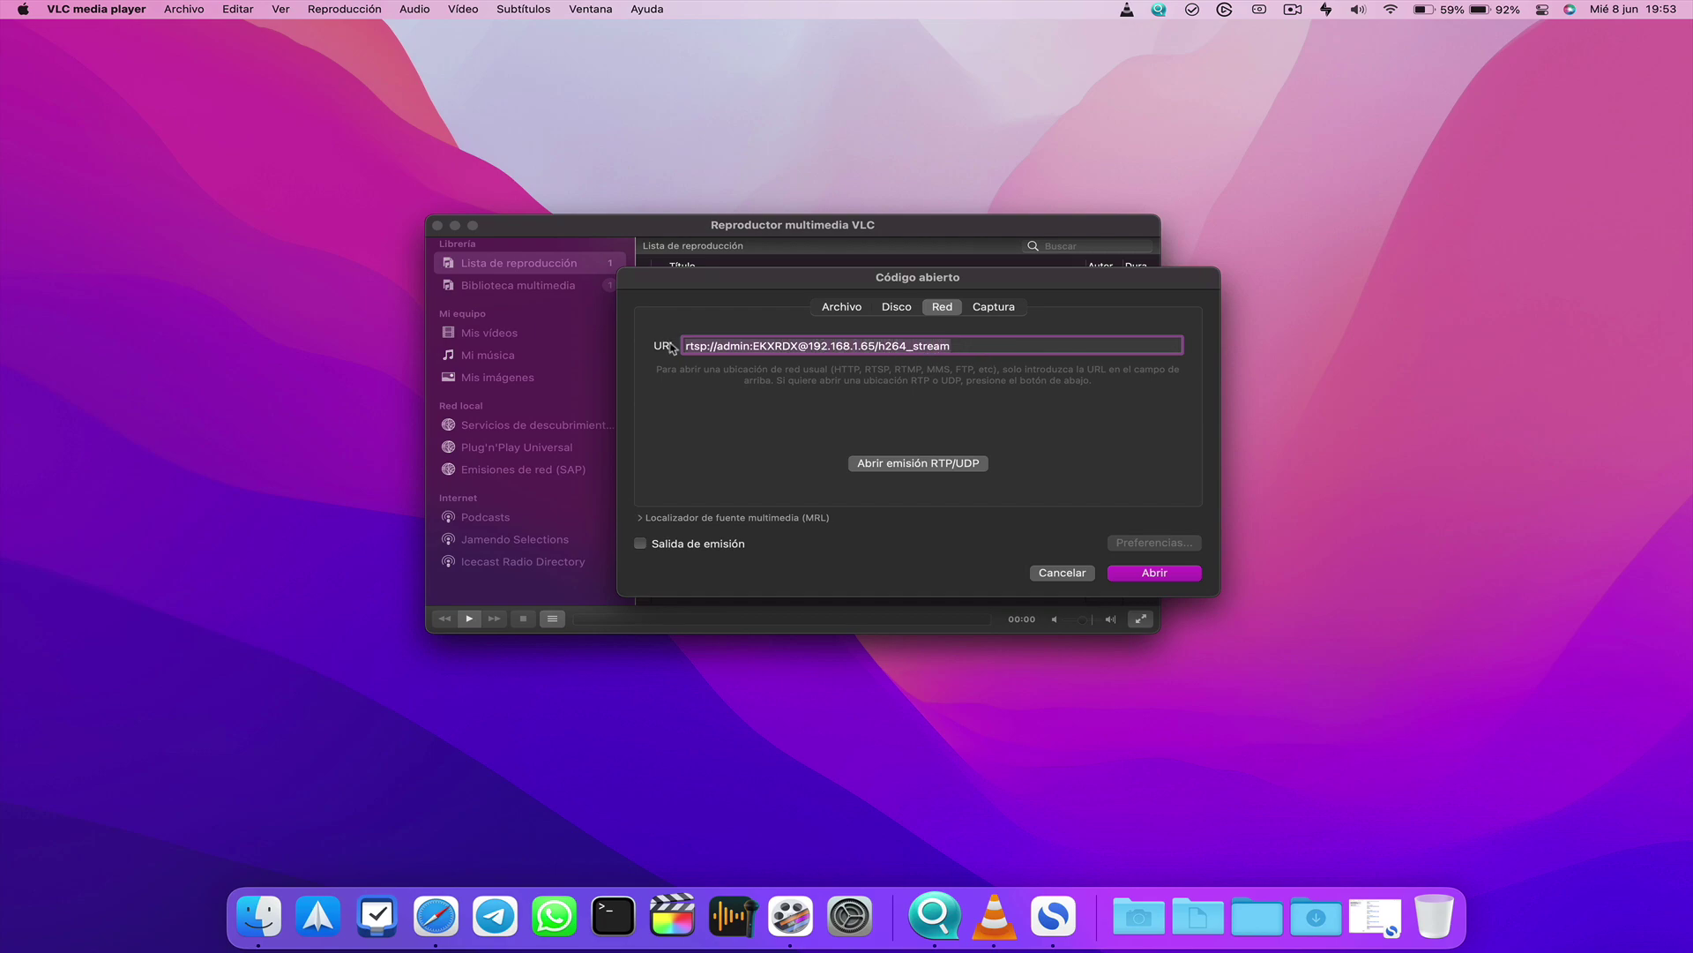
pyautogui.click(713, 348)
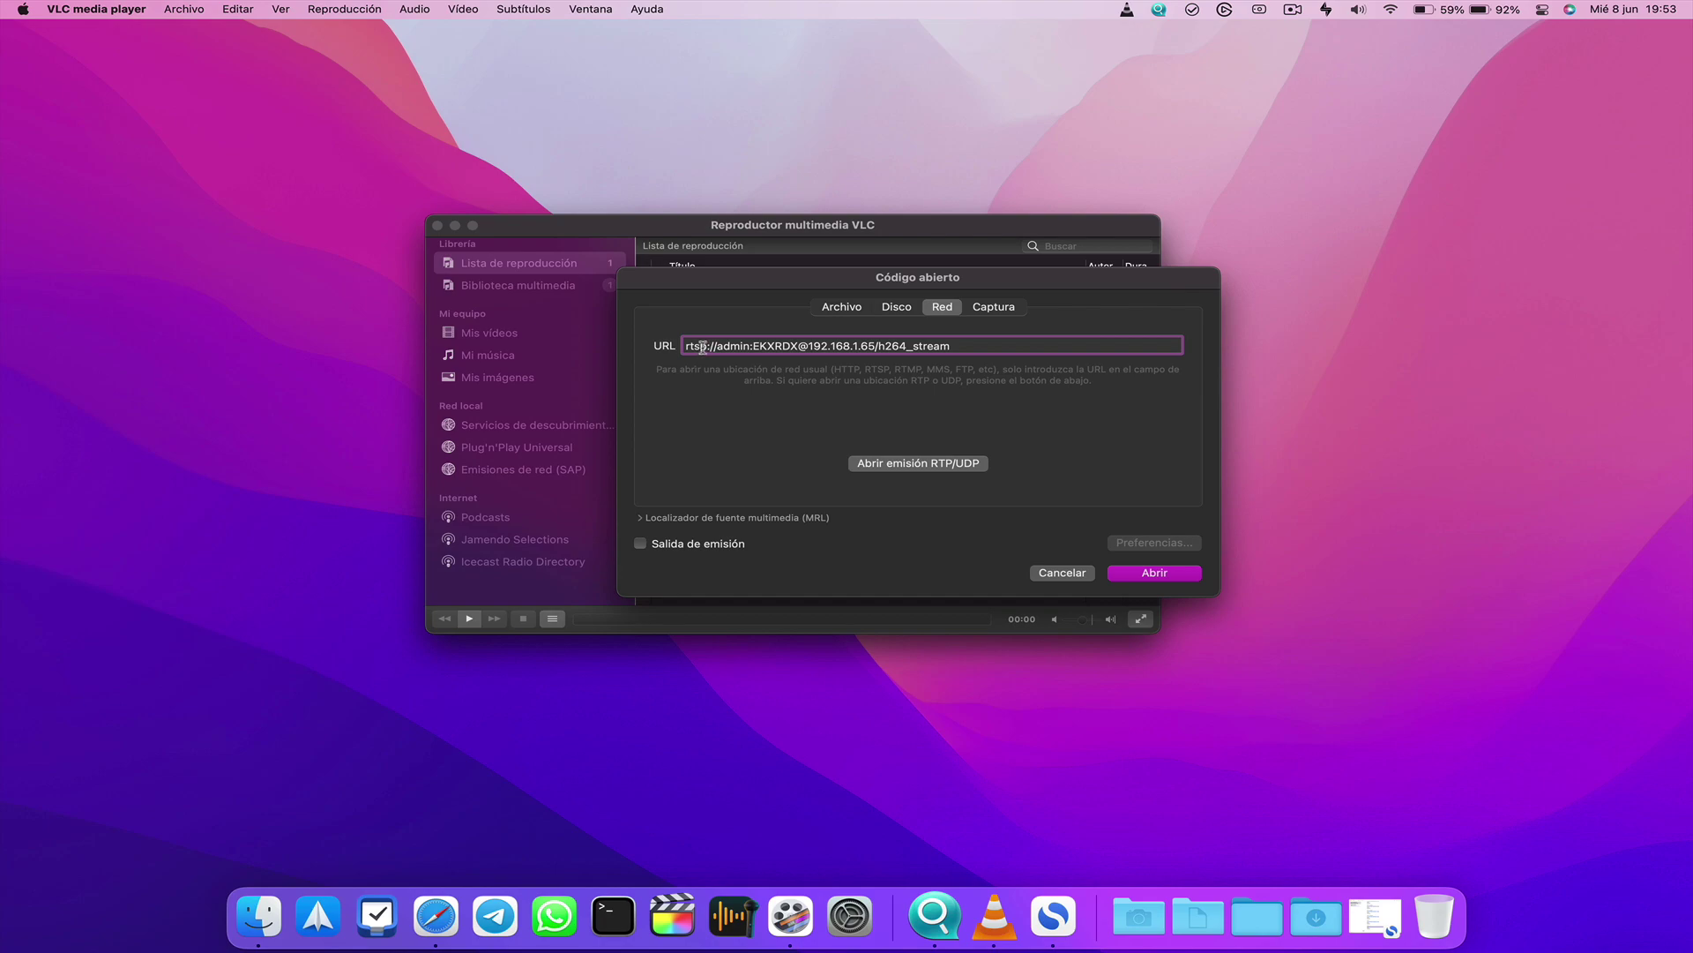
pyautogui.doubleClick(733, 347)
pyautogui.doubleClick(772, 346)
pyautogui.click(847, 347)
pyautogui.moveTo(809, 346); pyautogui.dragTo(951, 348)
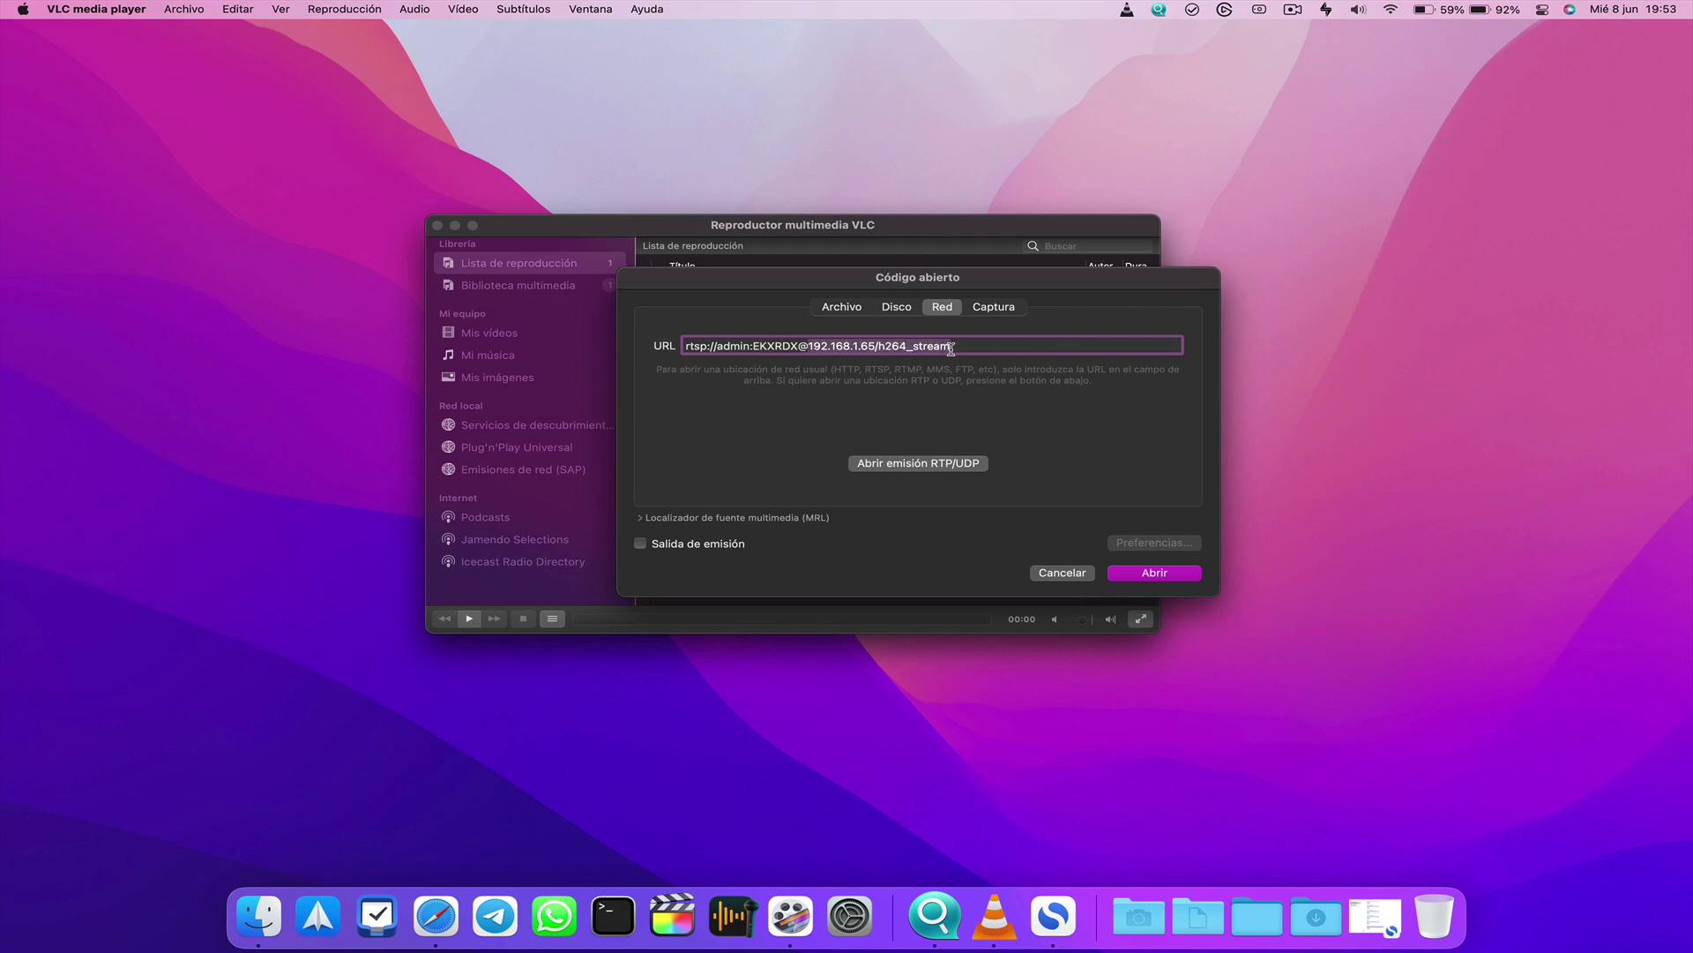
pyautogui.click(978, 347)
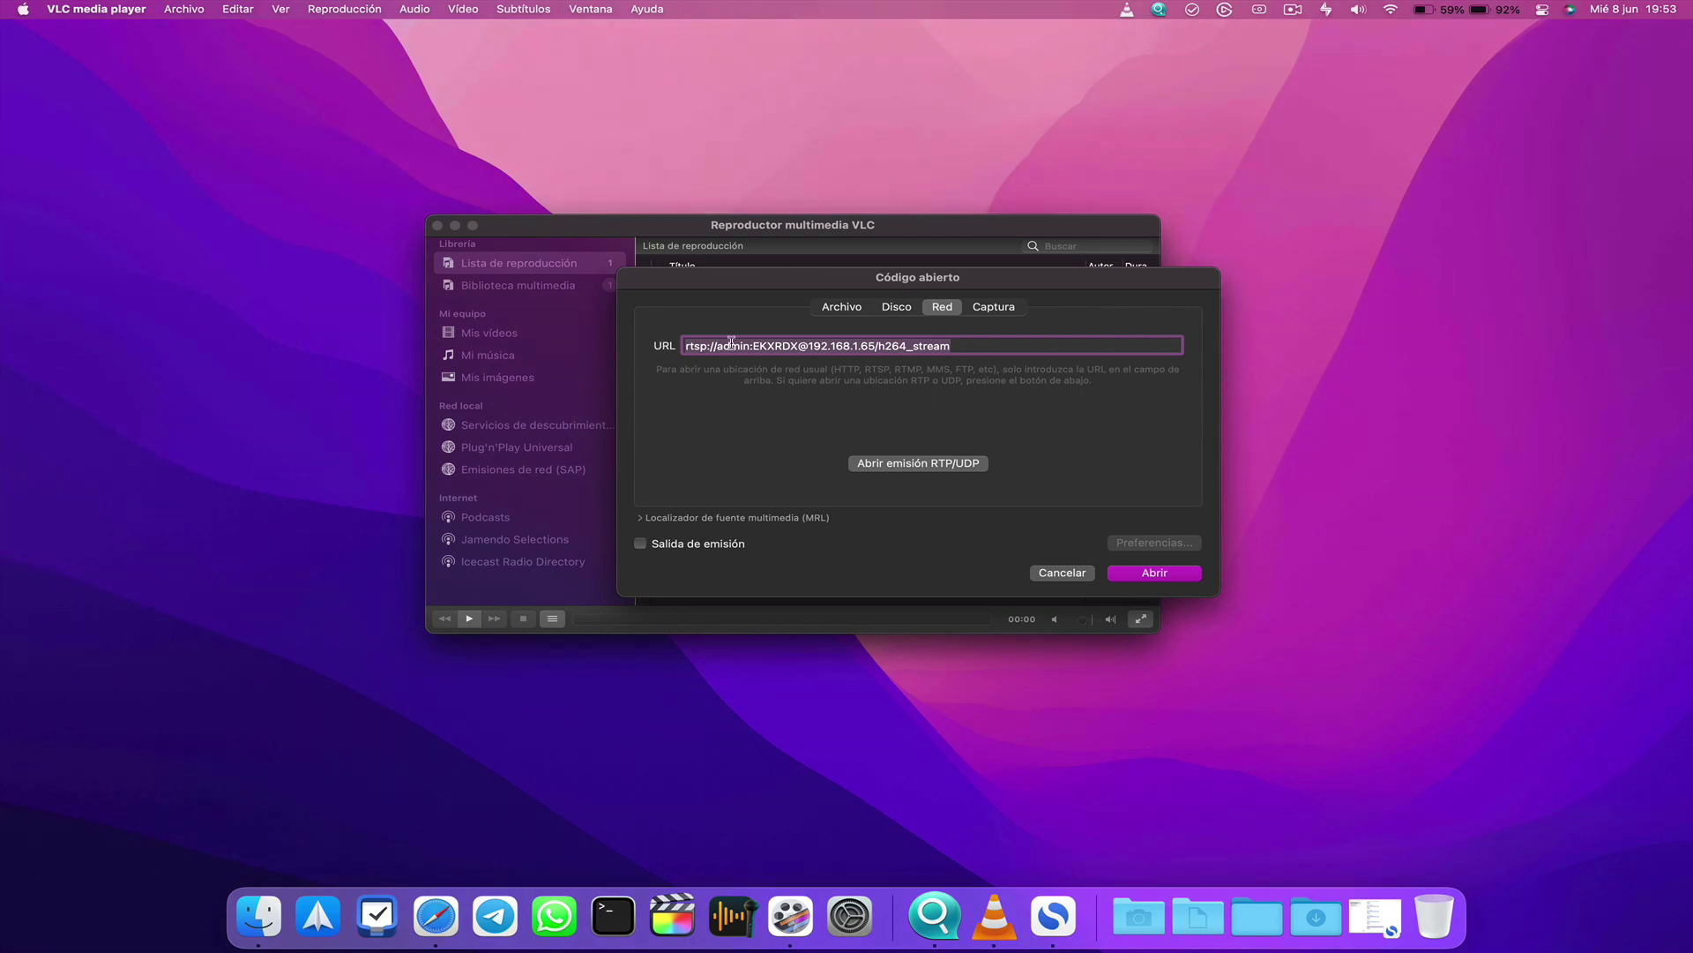
pyautogui.click(744, 347)
pyautogui.click(1153, 575)
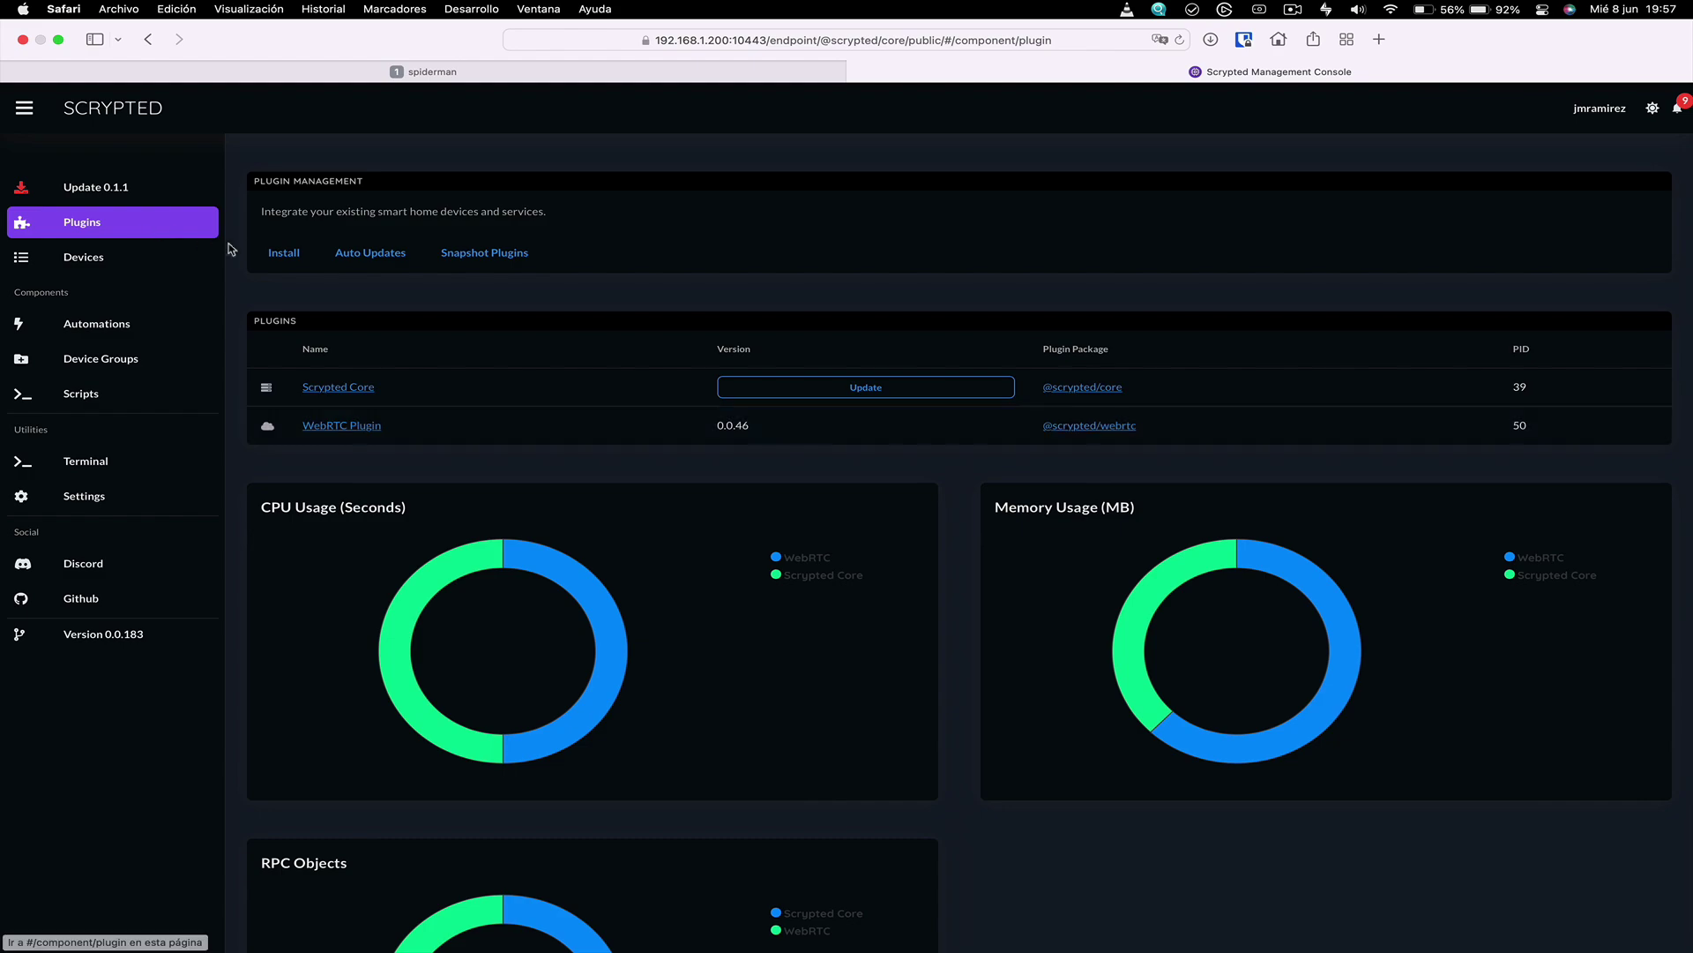
pyautogui.click(282, 256)
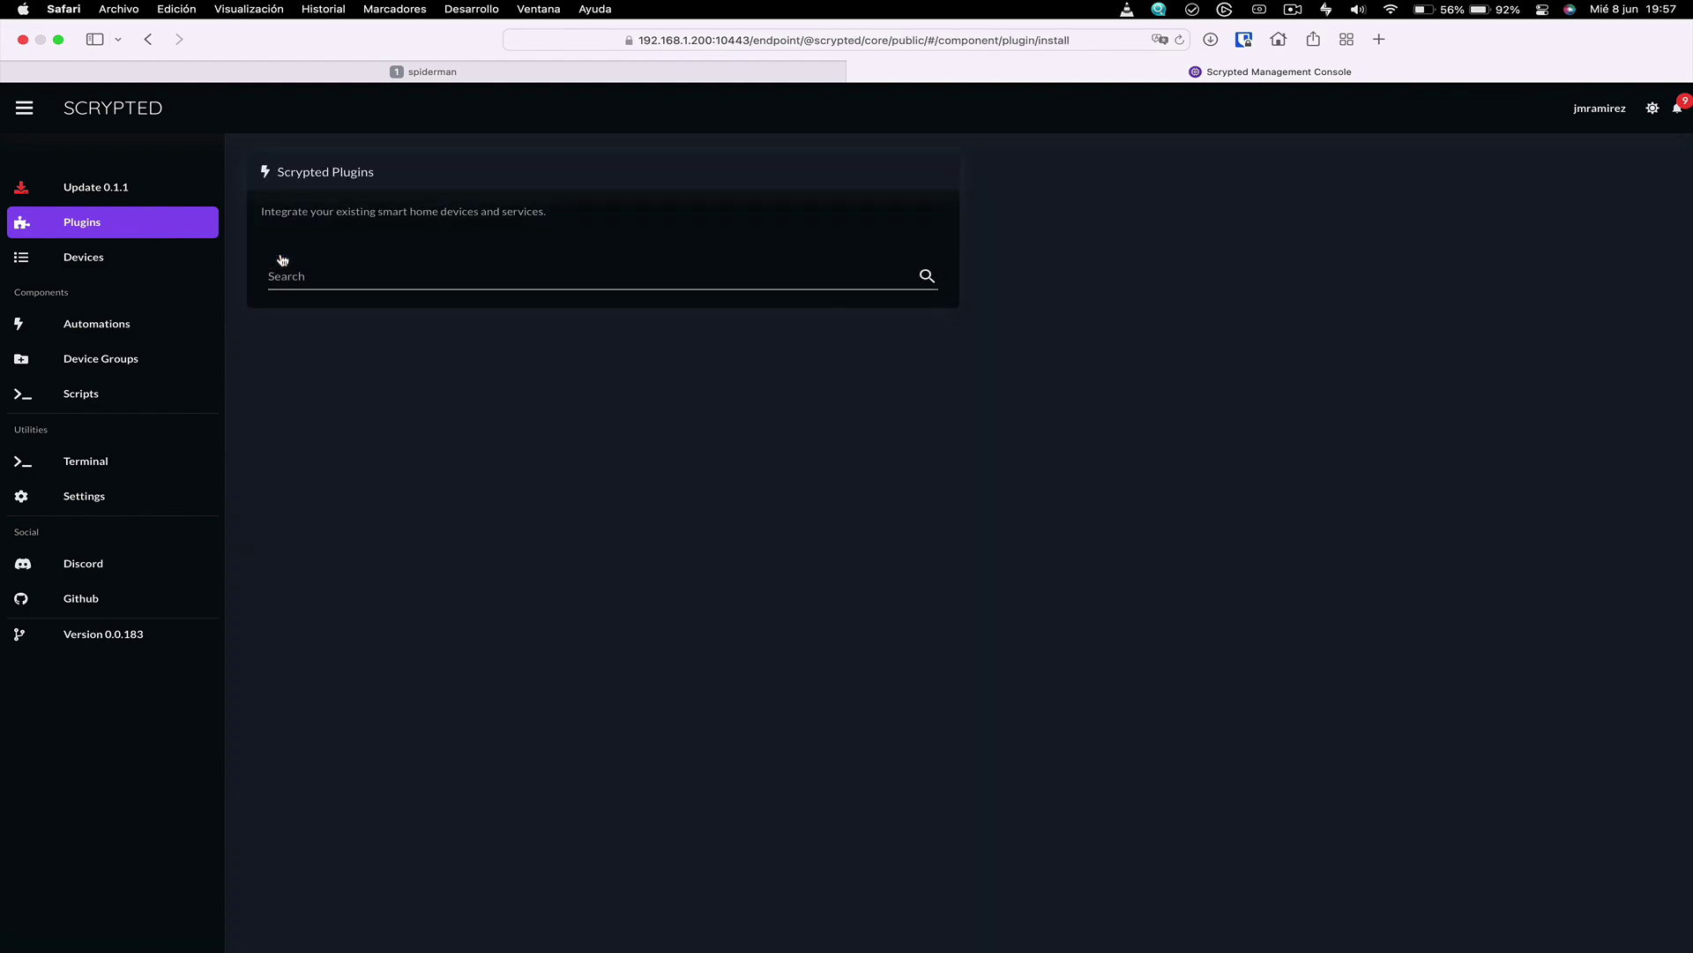
pyautogui.click(321, 274)
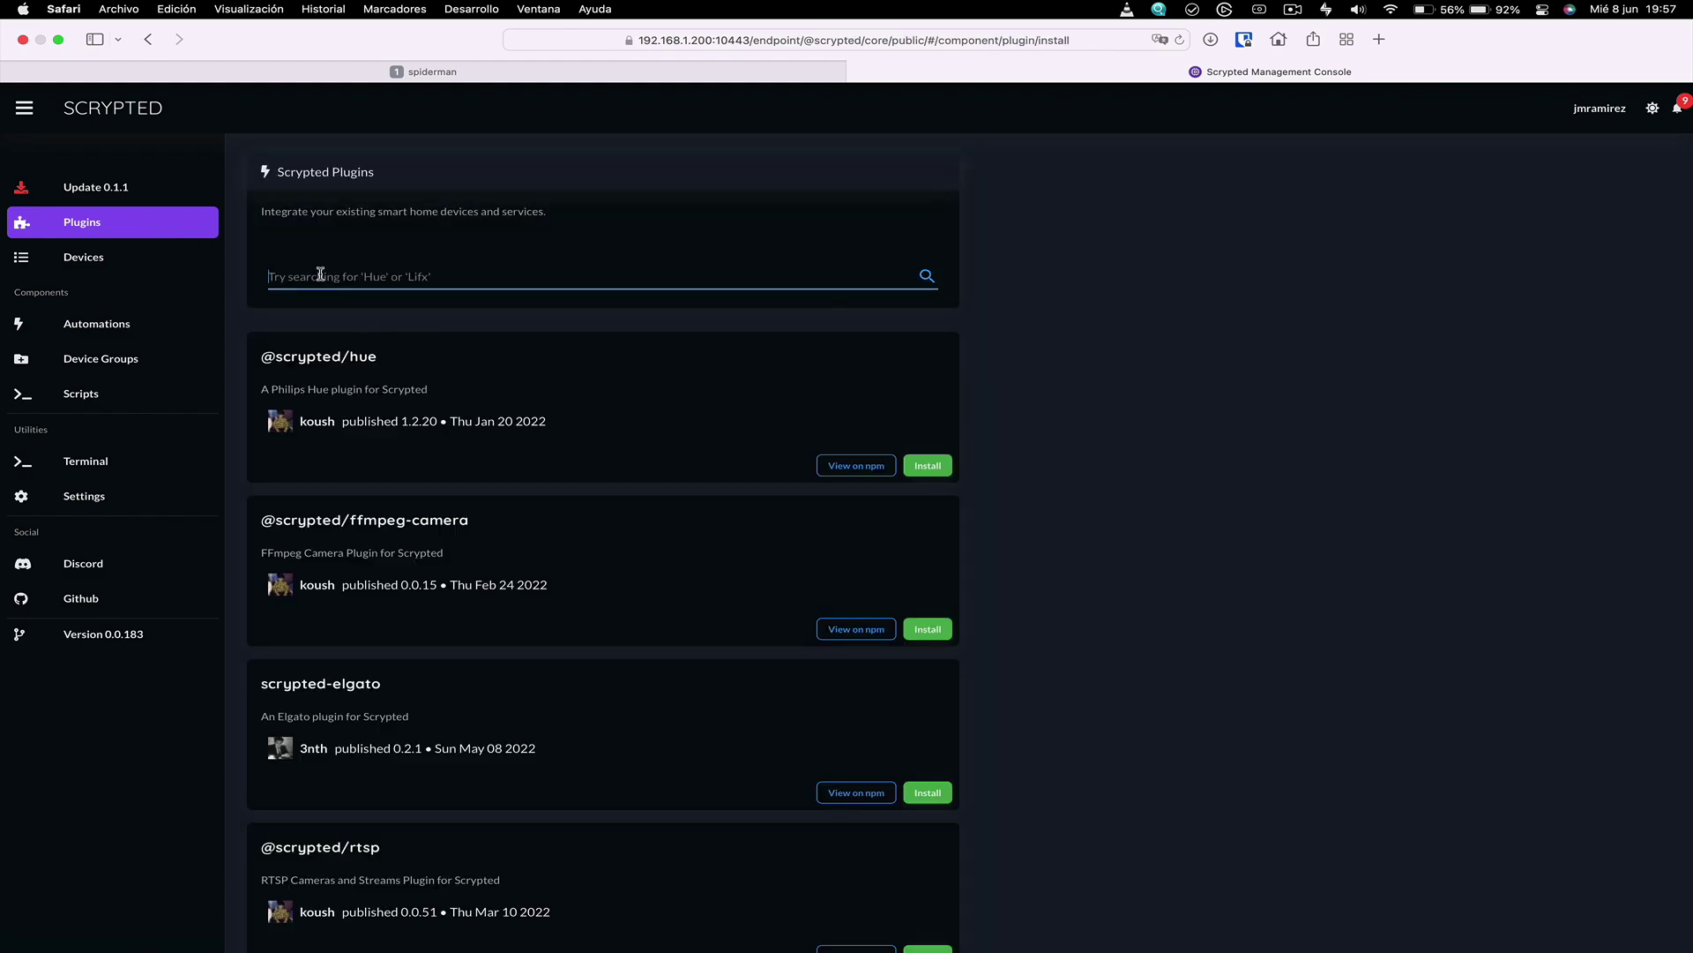
pyautogui.scroll(-2, 597, 496)
pyautogui.scroll(-5, 596, 496)
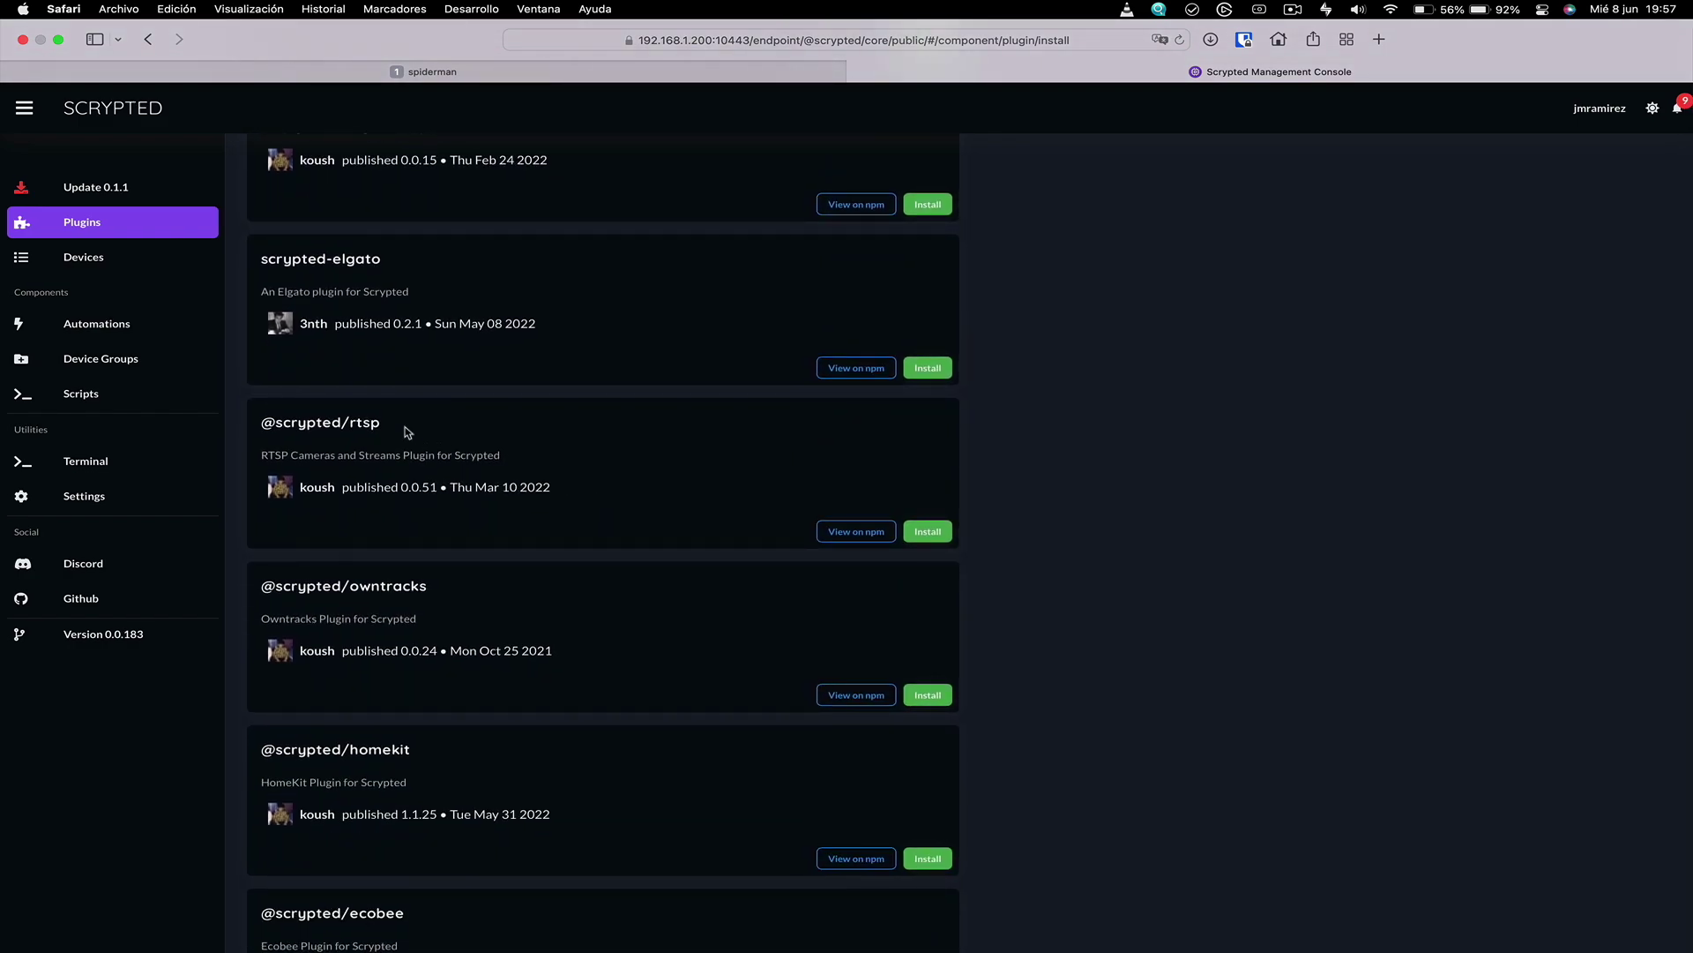
pyautogui.moveTo(403, 424); pyautogui.dragTo(262, 424)
pyautogui.click(928, 531)
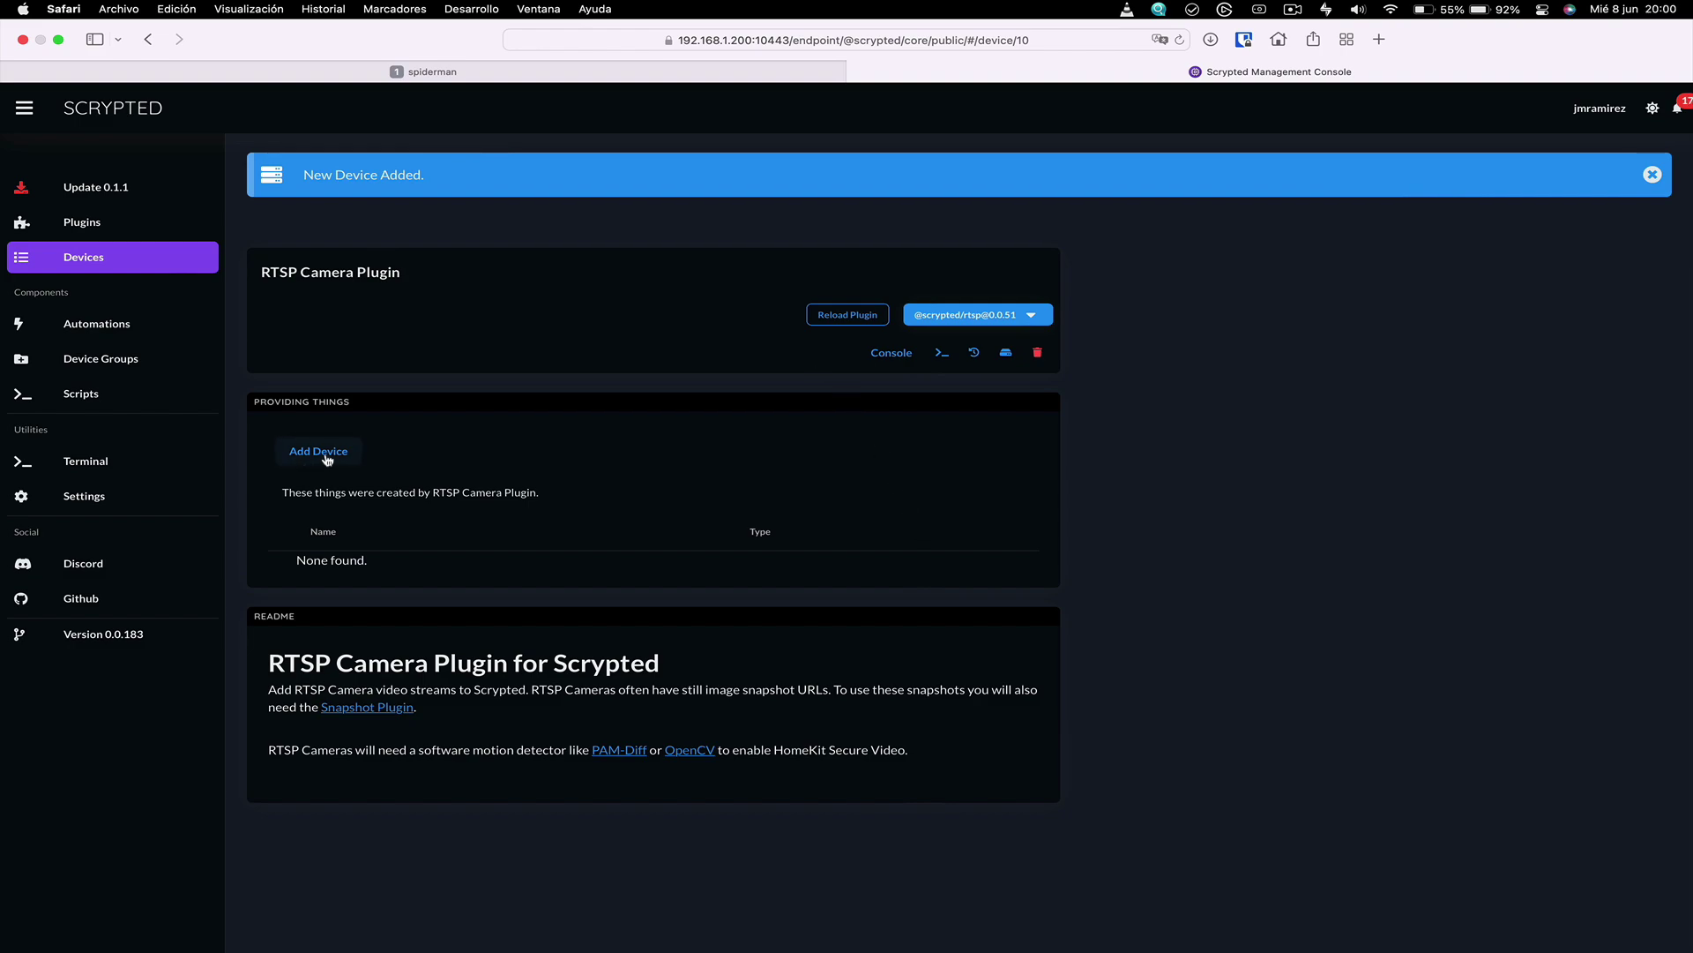
# Add a device to the RTSP Camera Plugin and create it with the name 'Camara QNAP'
pyautogui.click(322, 453)
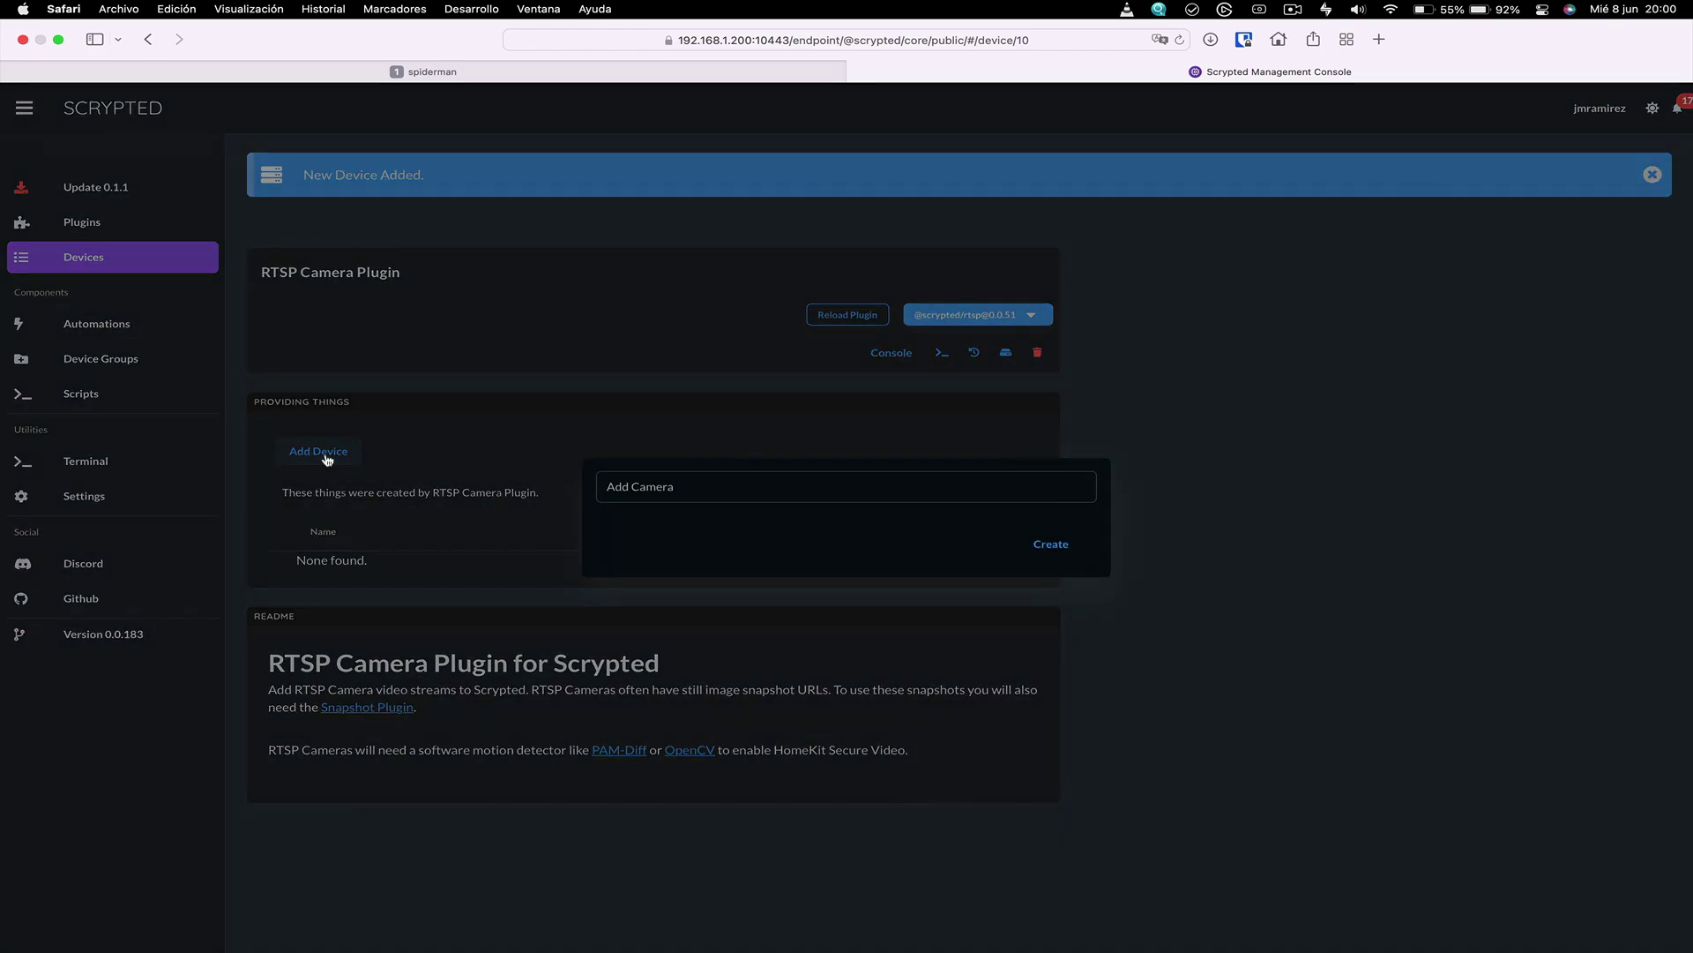
pyautogui.click(683, 485)
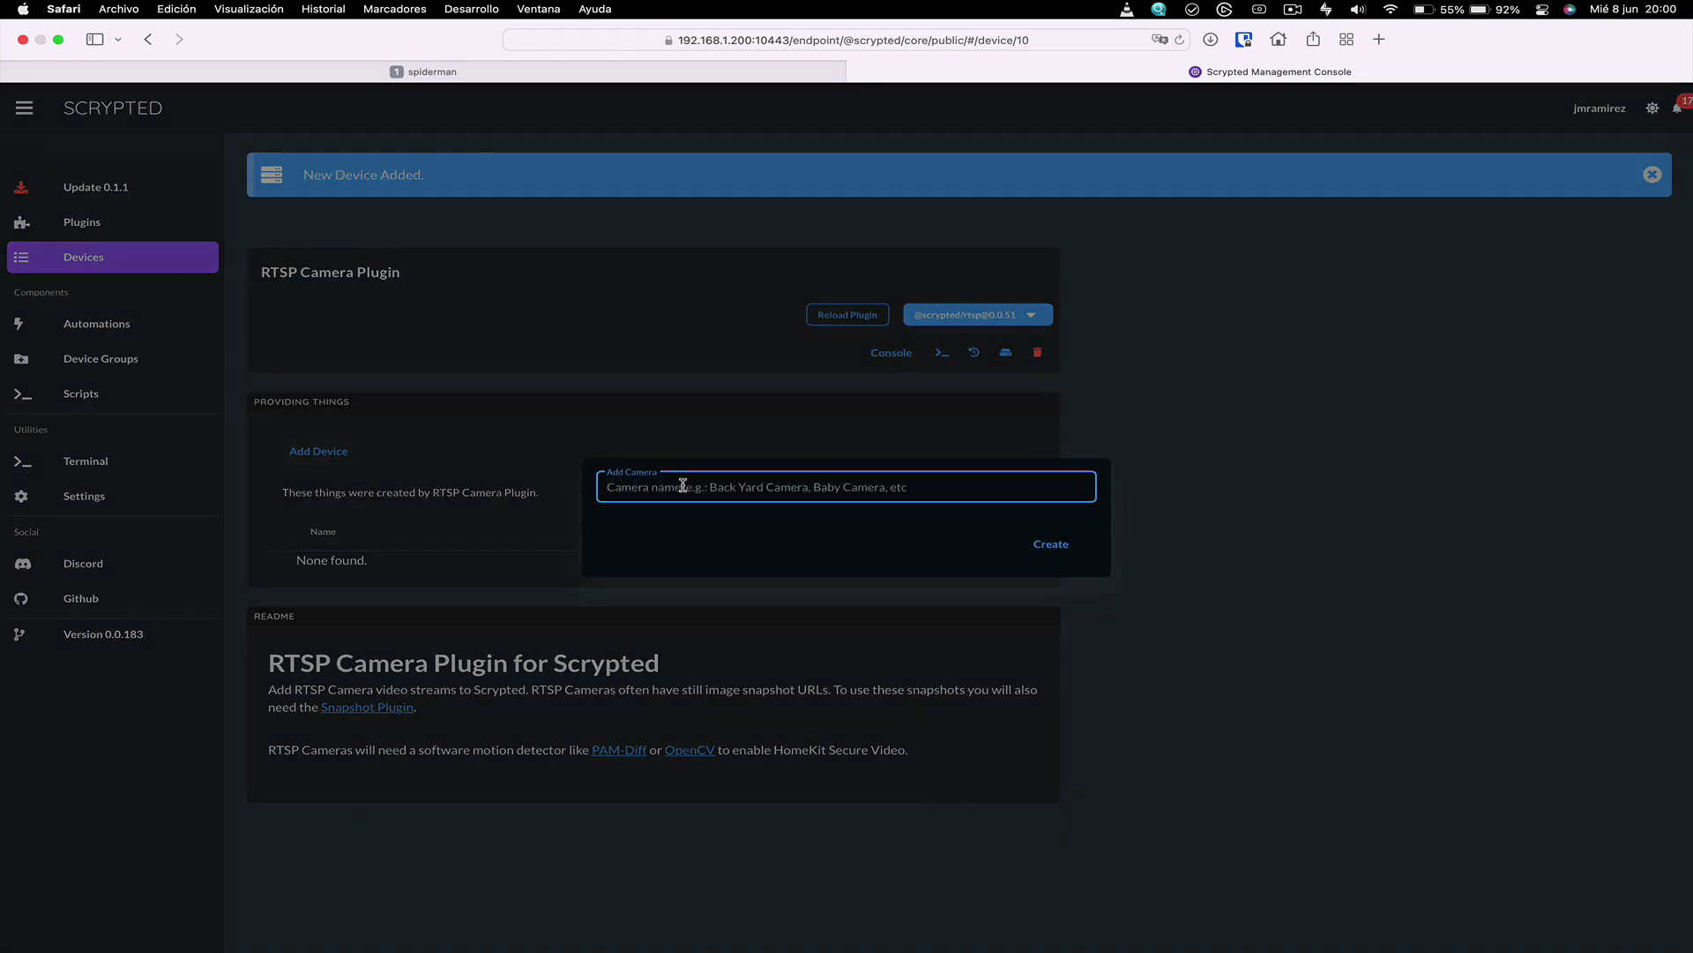
pyautogui.write('Camara QNAP')
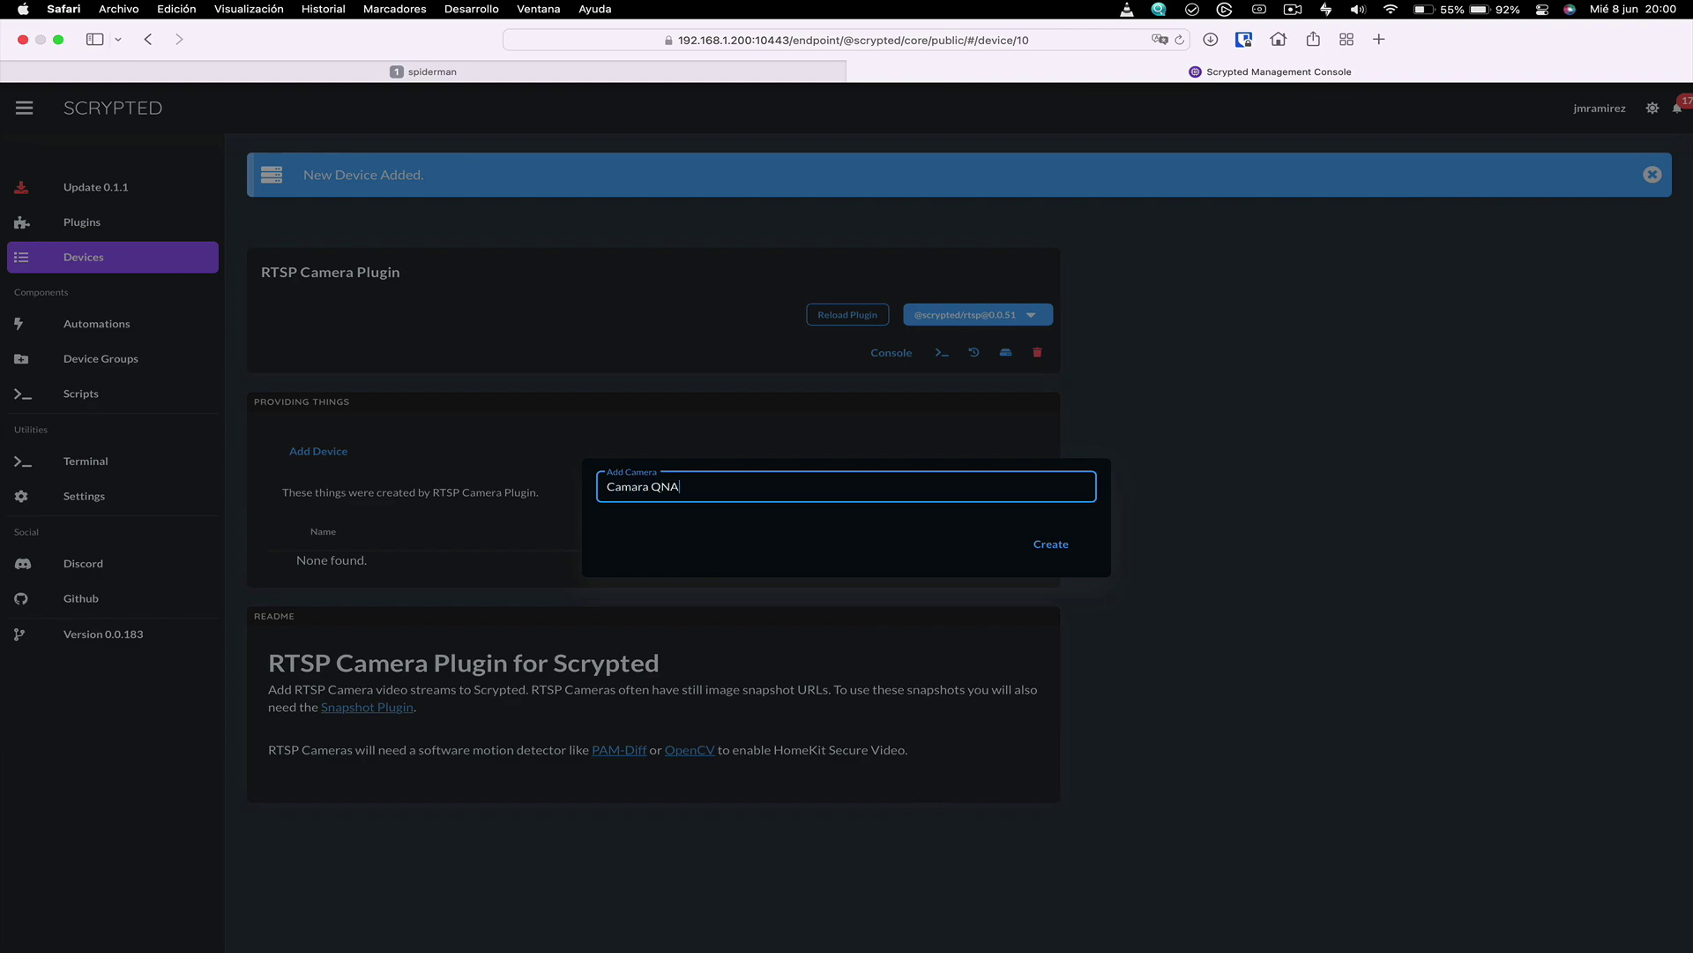
pyautogui.click(1051, 551)
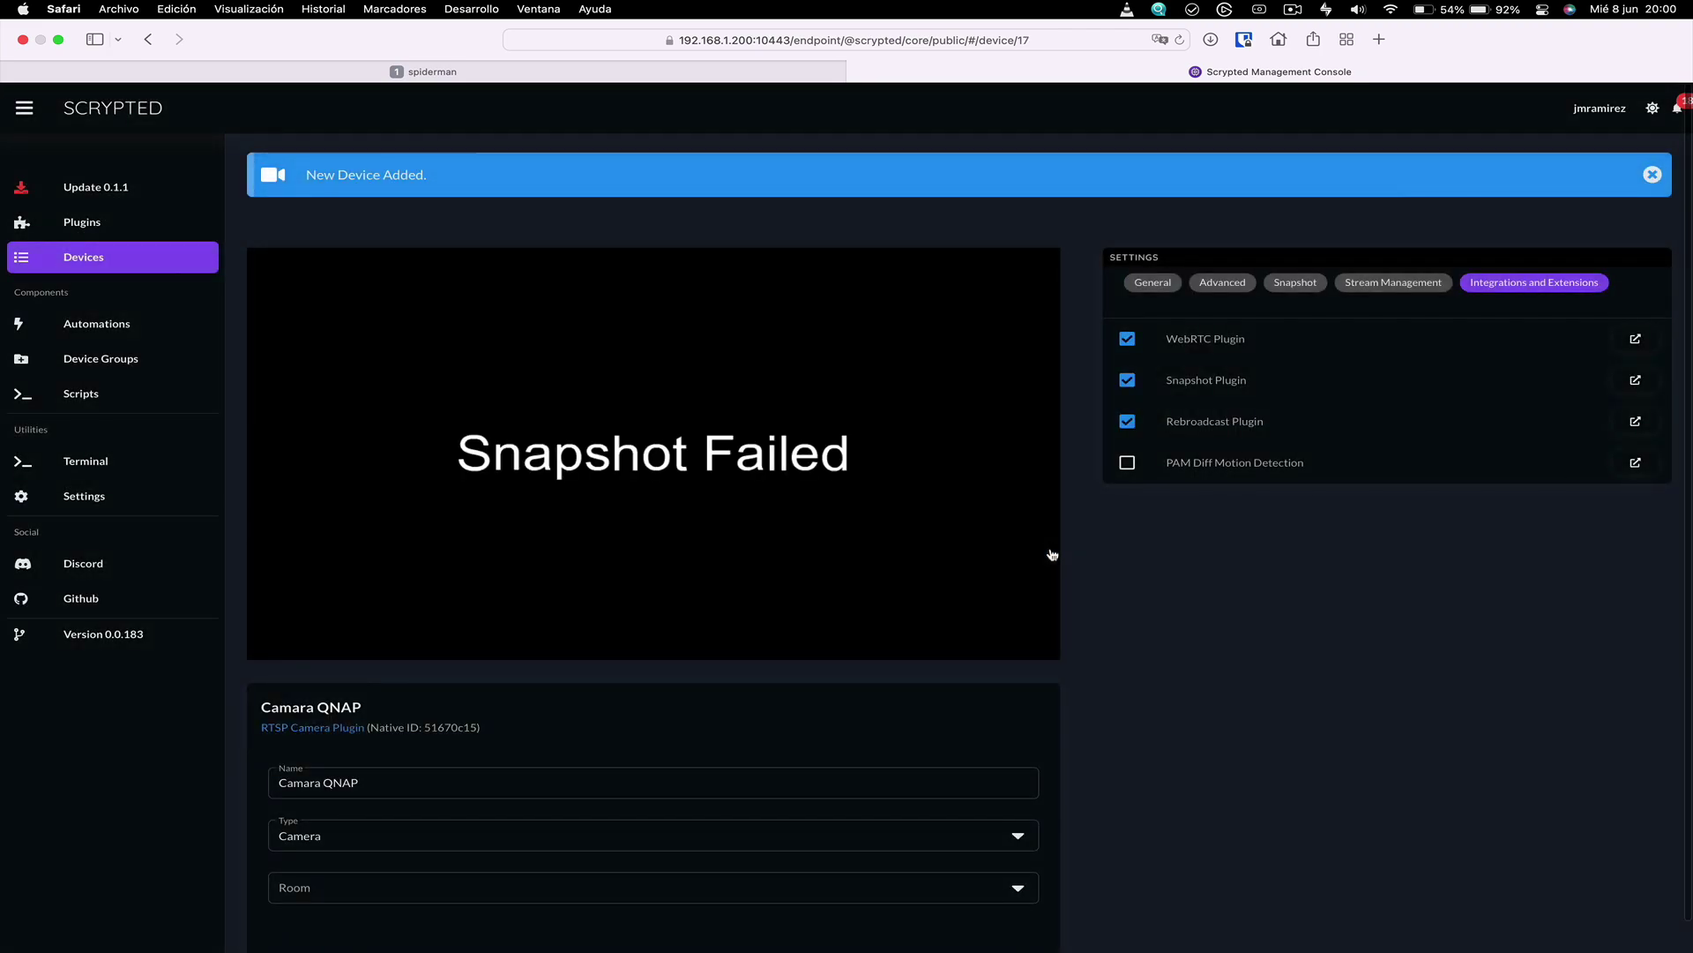
# Enter and save Camara QNAP's login username and password in its general settings
pyautogui.click(1143, 284)
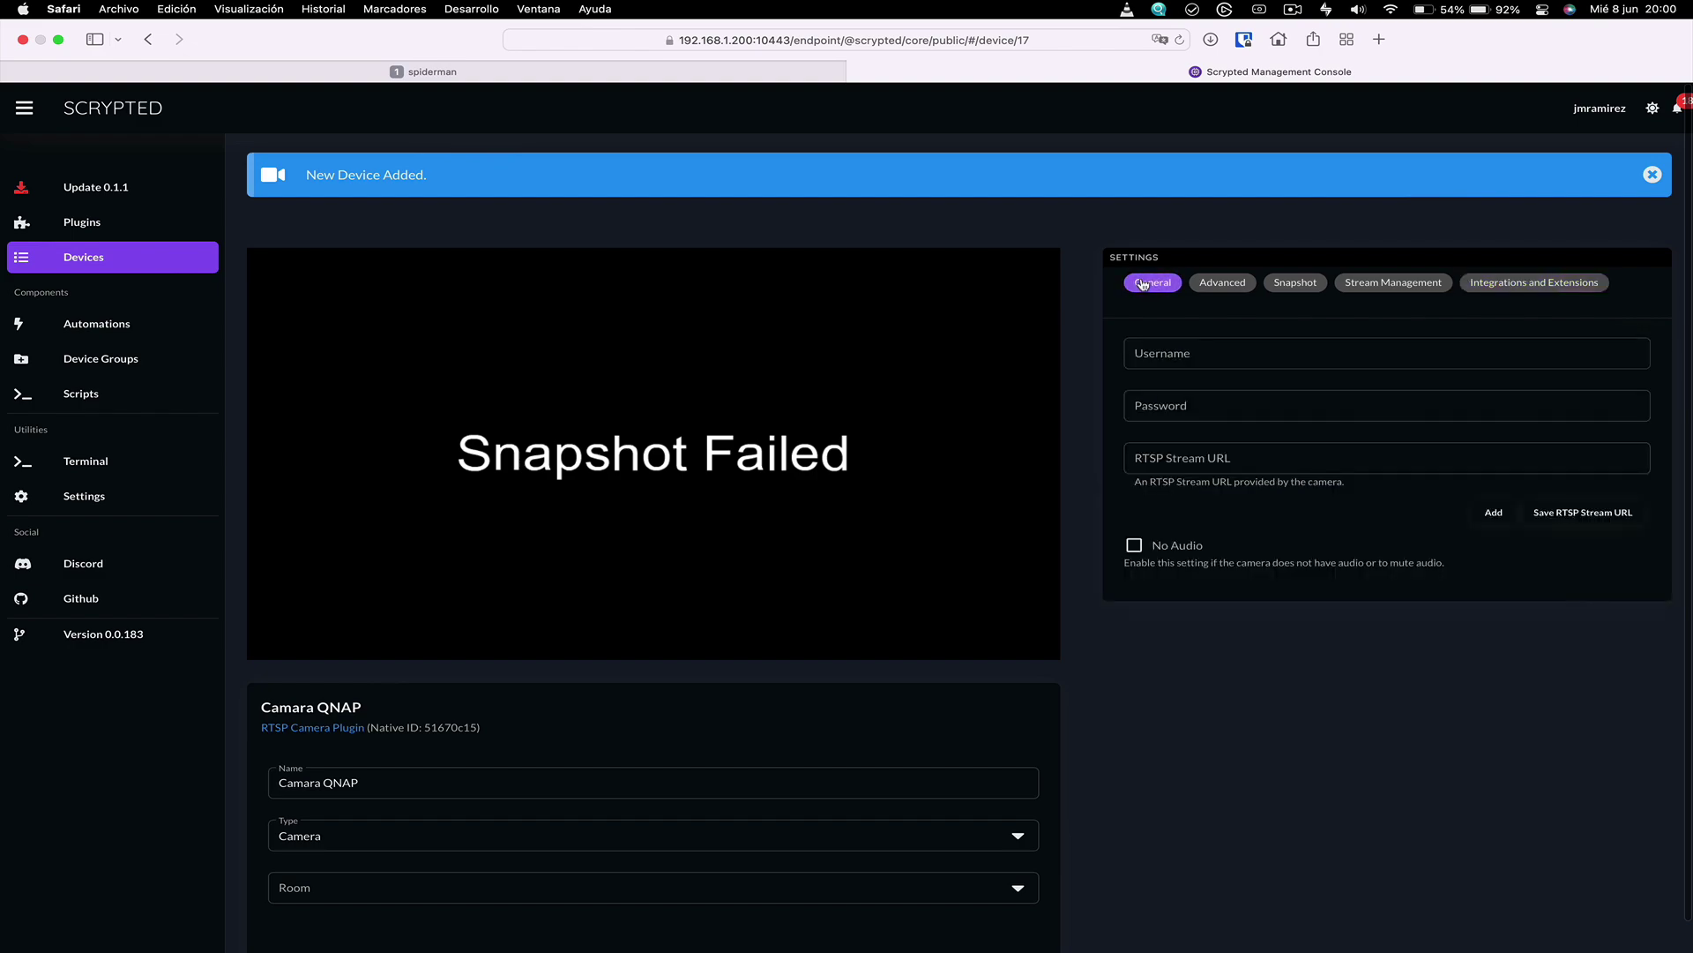
pyautogui.click(1173, 352)
pyautogui.write('admin')
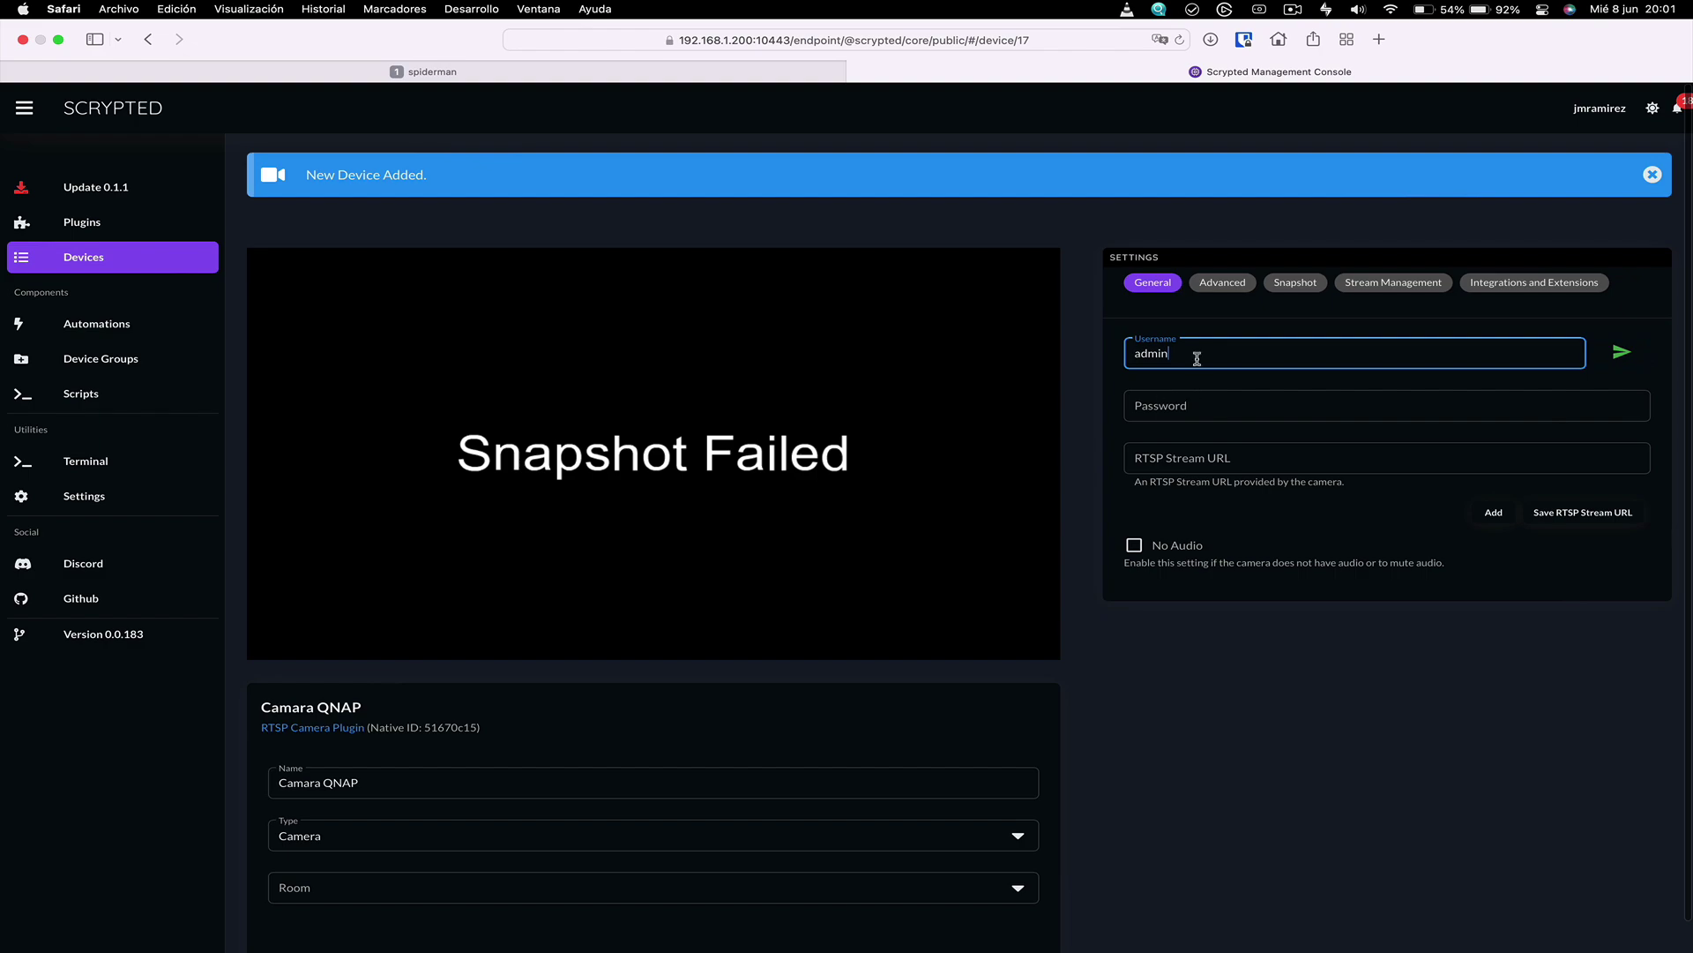
pyautogui.click(1607, 351)
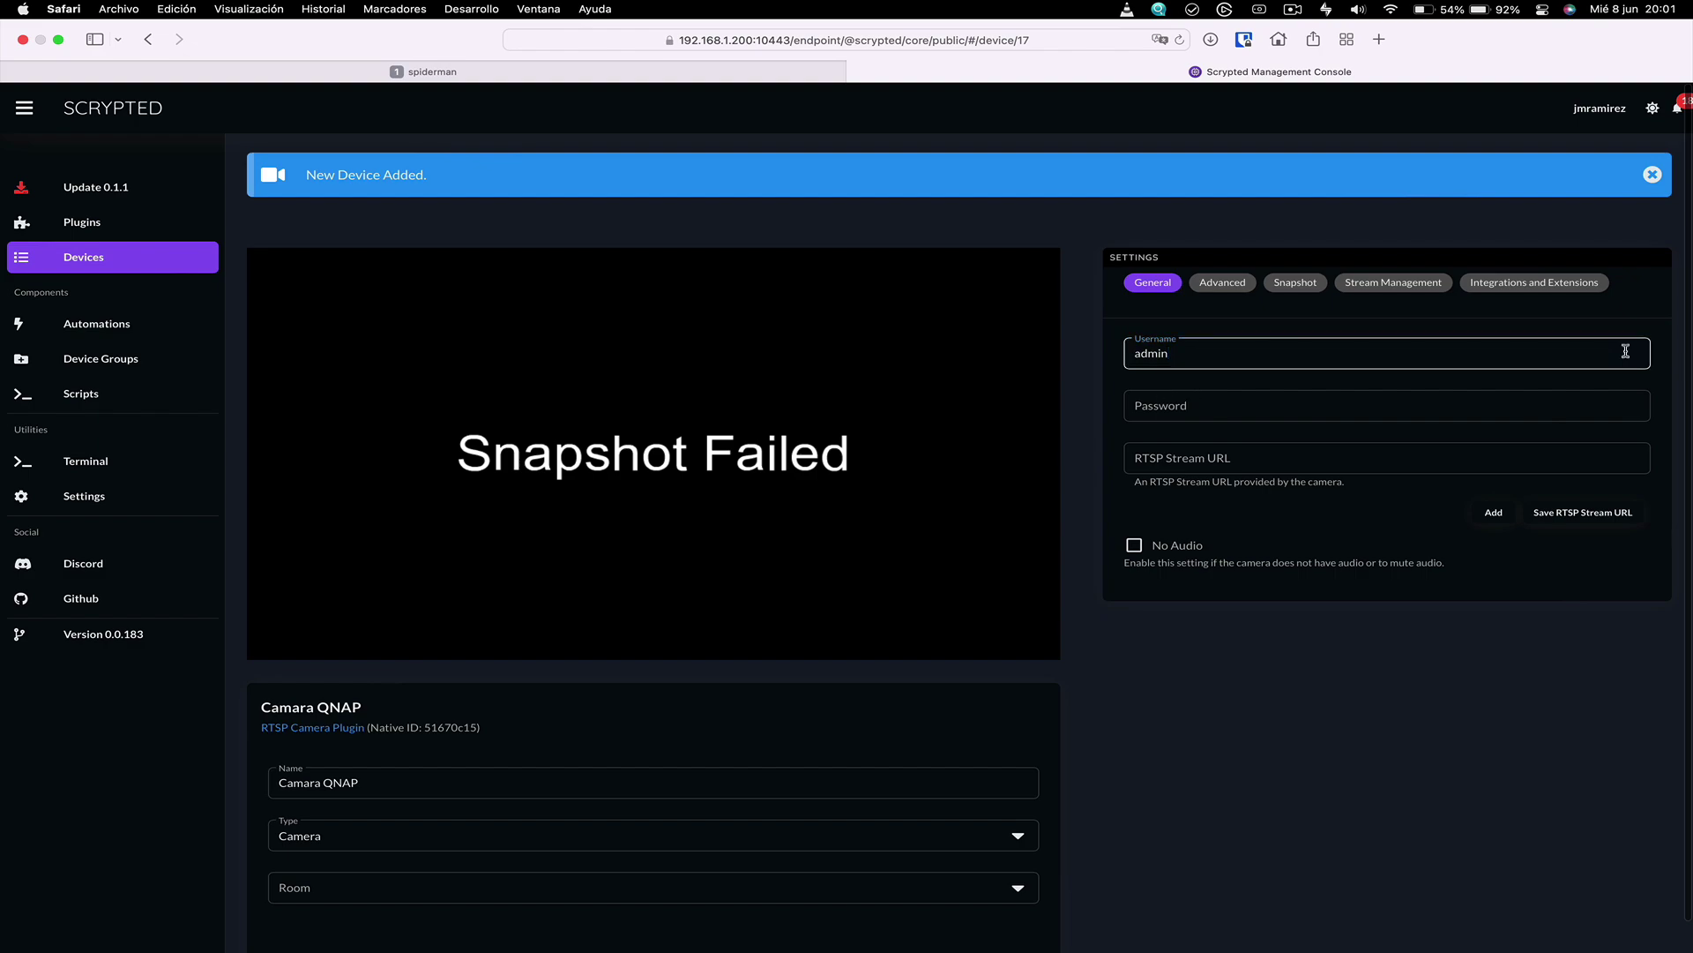
pyautogui.click(1214, 404)
pyautogui.write('••••••')
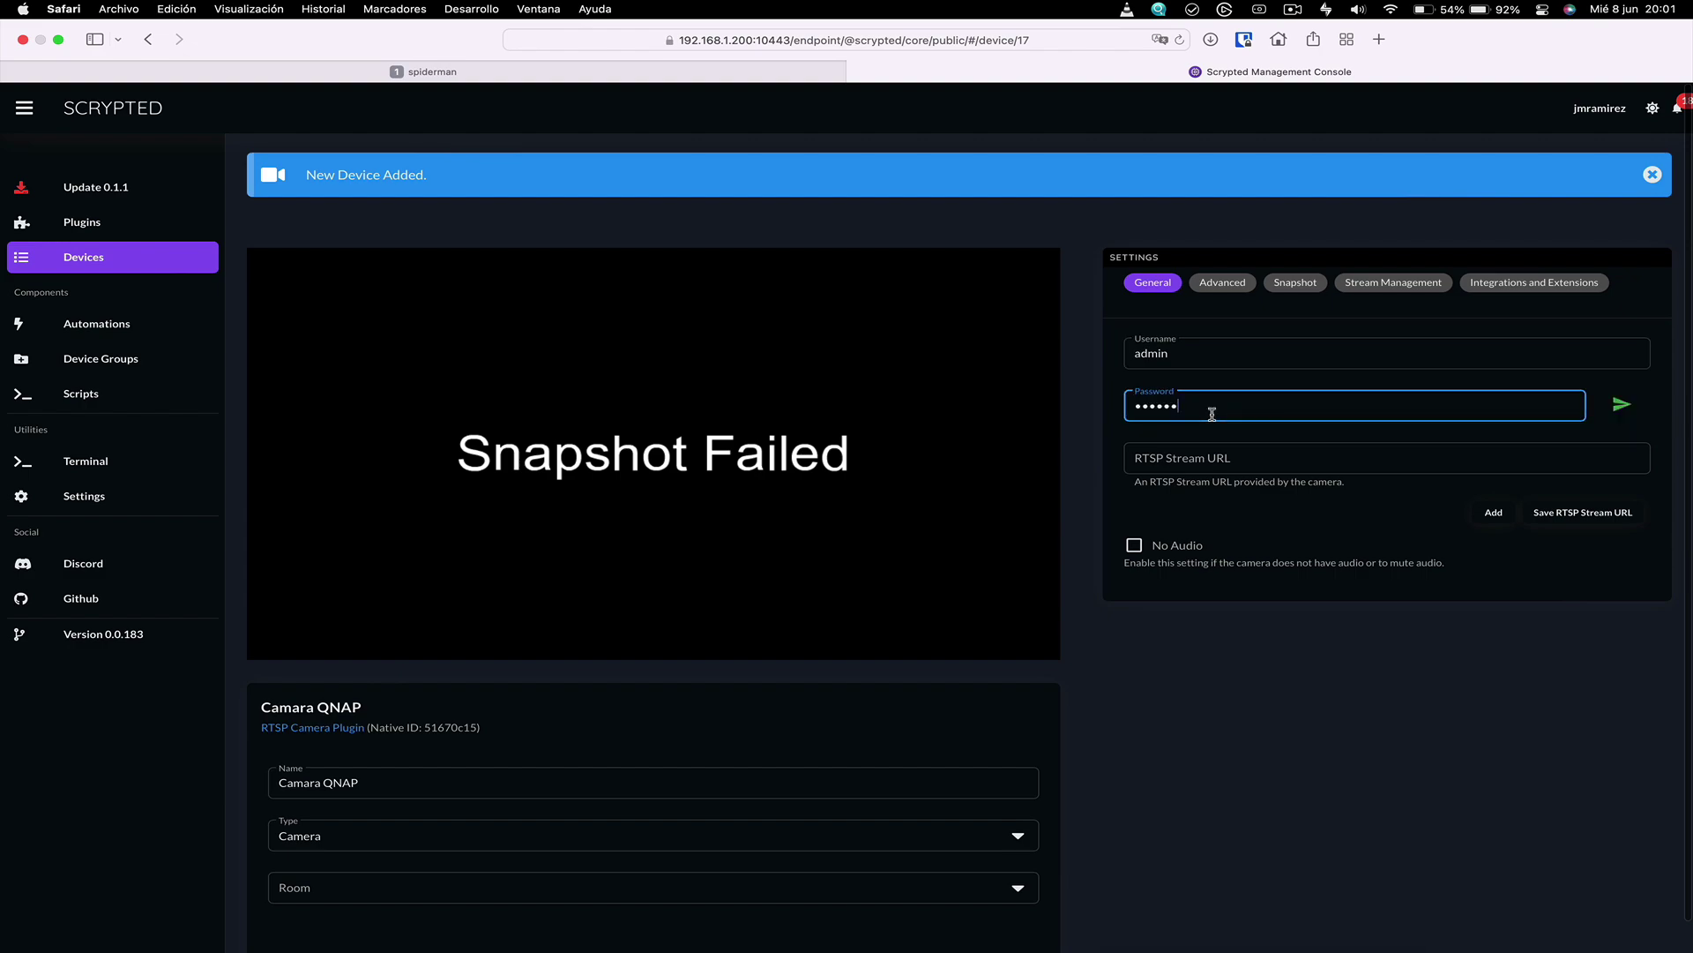
pyautogui.click(1621, 407)
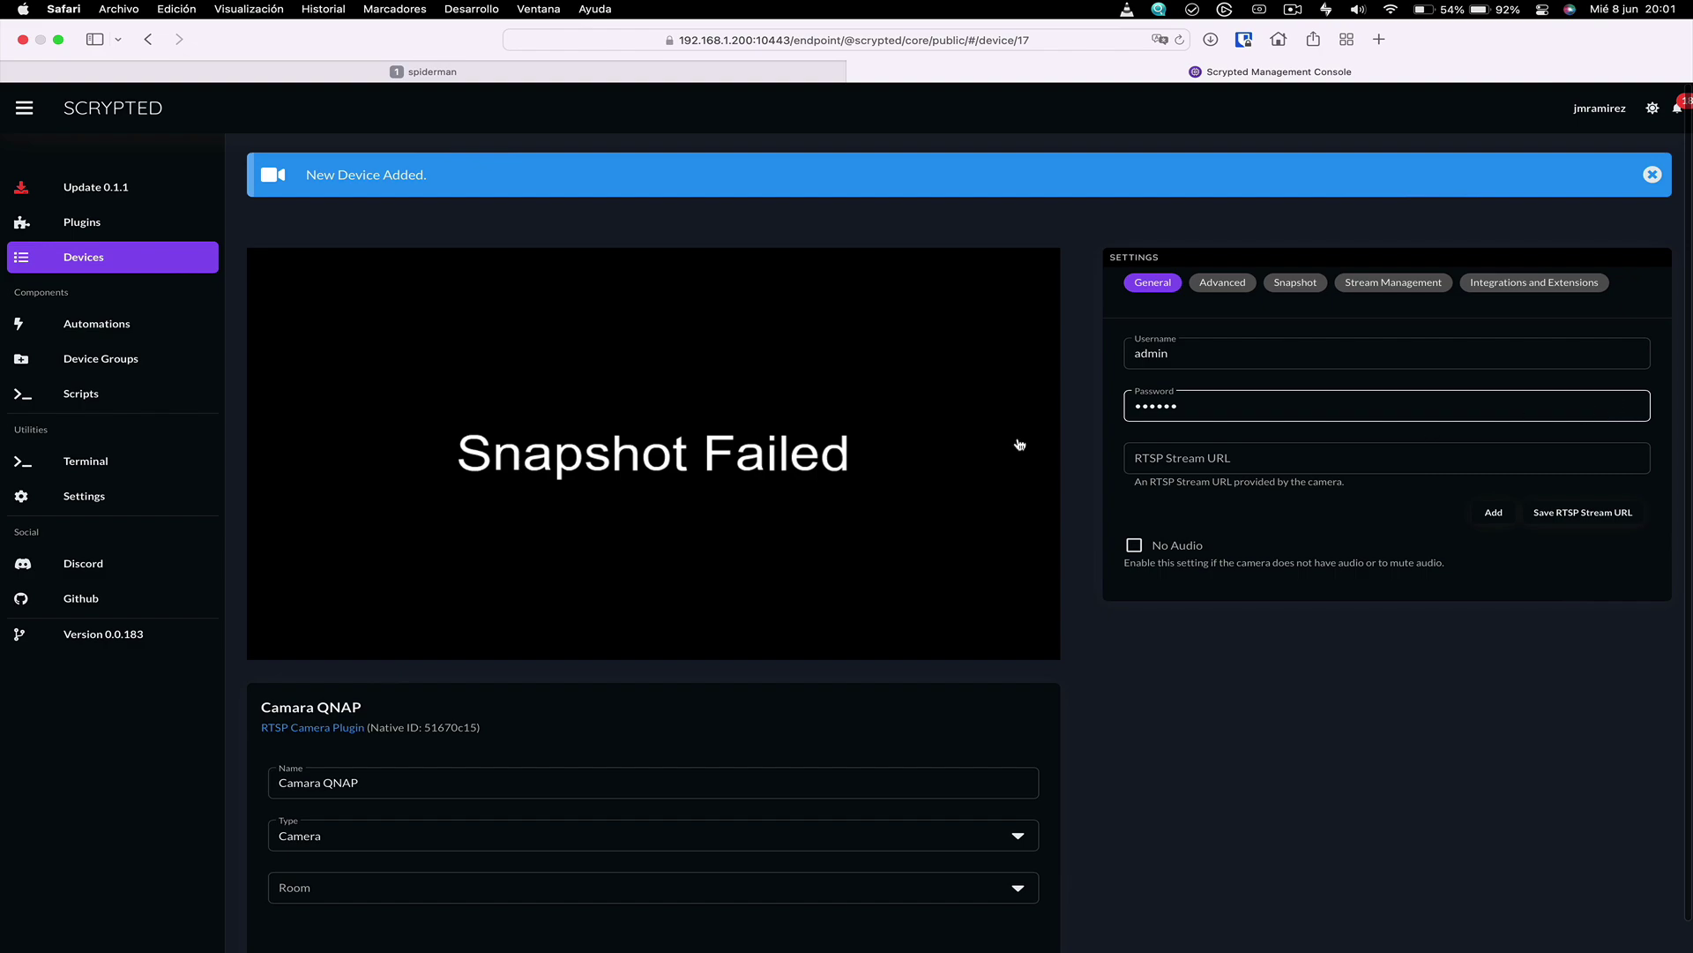
# Save the RTSP stream URL rtsp://192.168.1.65/h264_stream and preview the camera's live video
pyautogui.click(1201, 456)
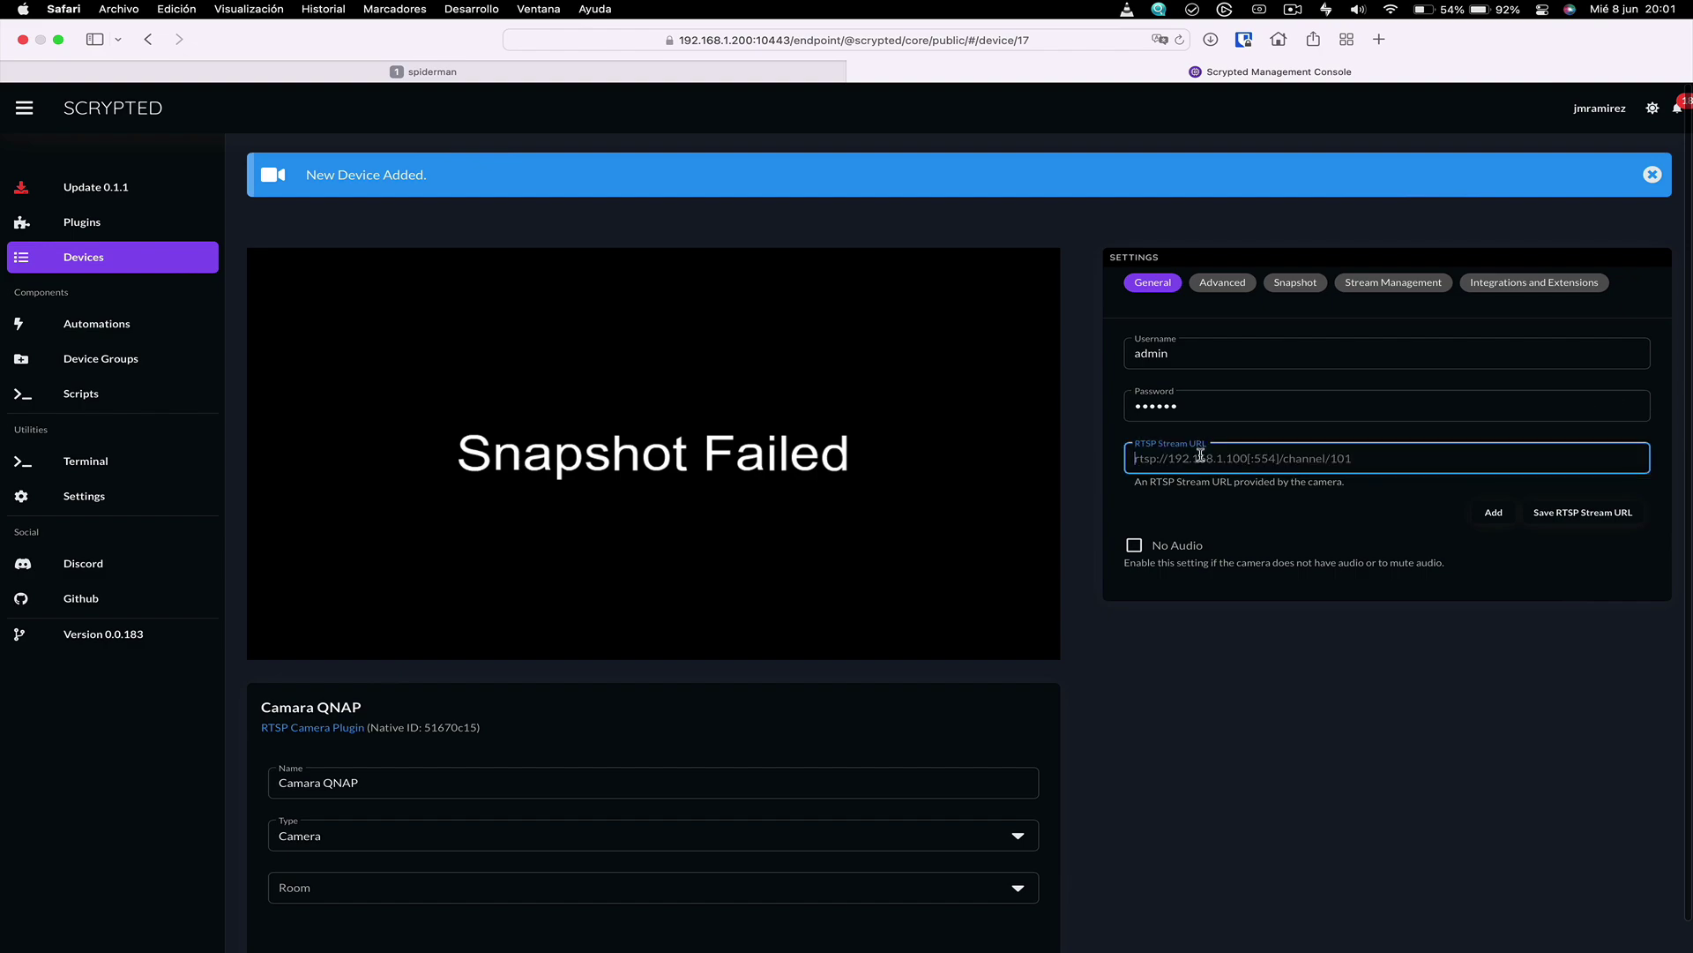
pyautogui.write('rtsp://192.168.1.65/h264_stream')
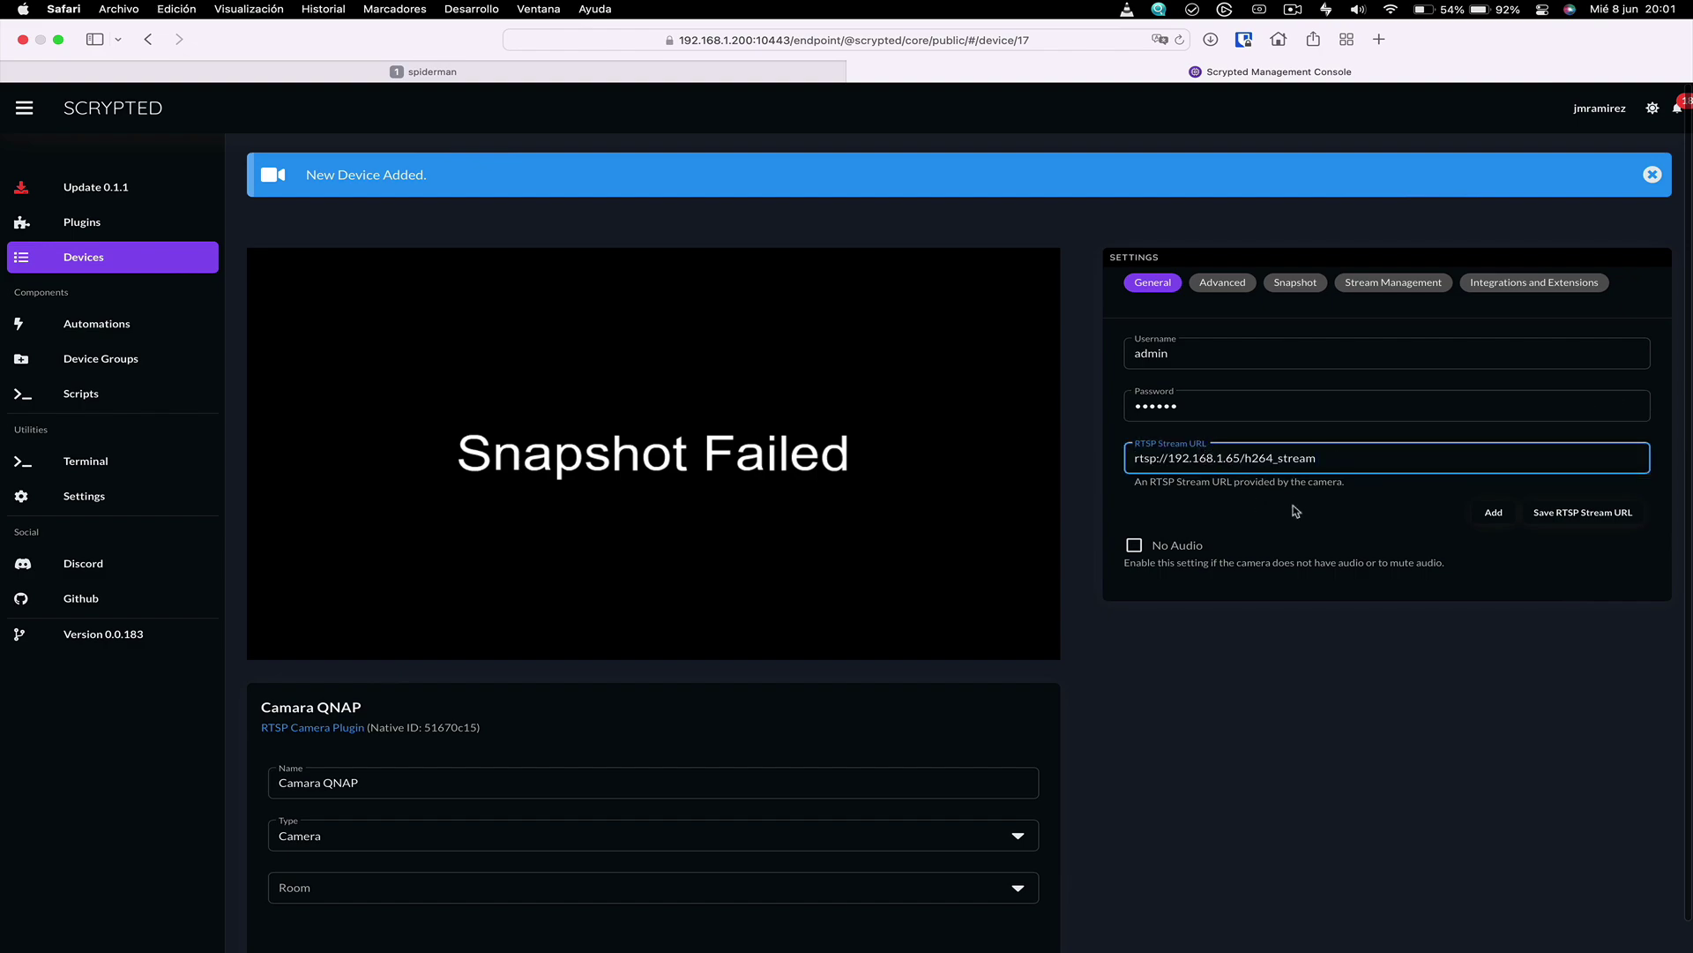
pyautogui.click(1295, 510)
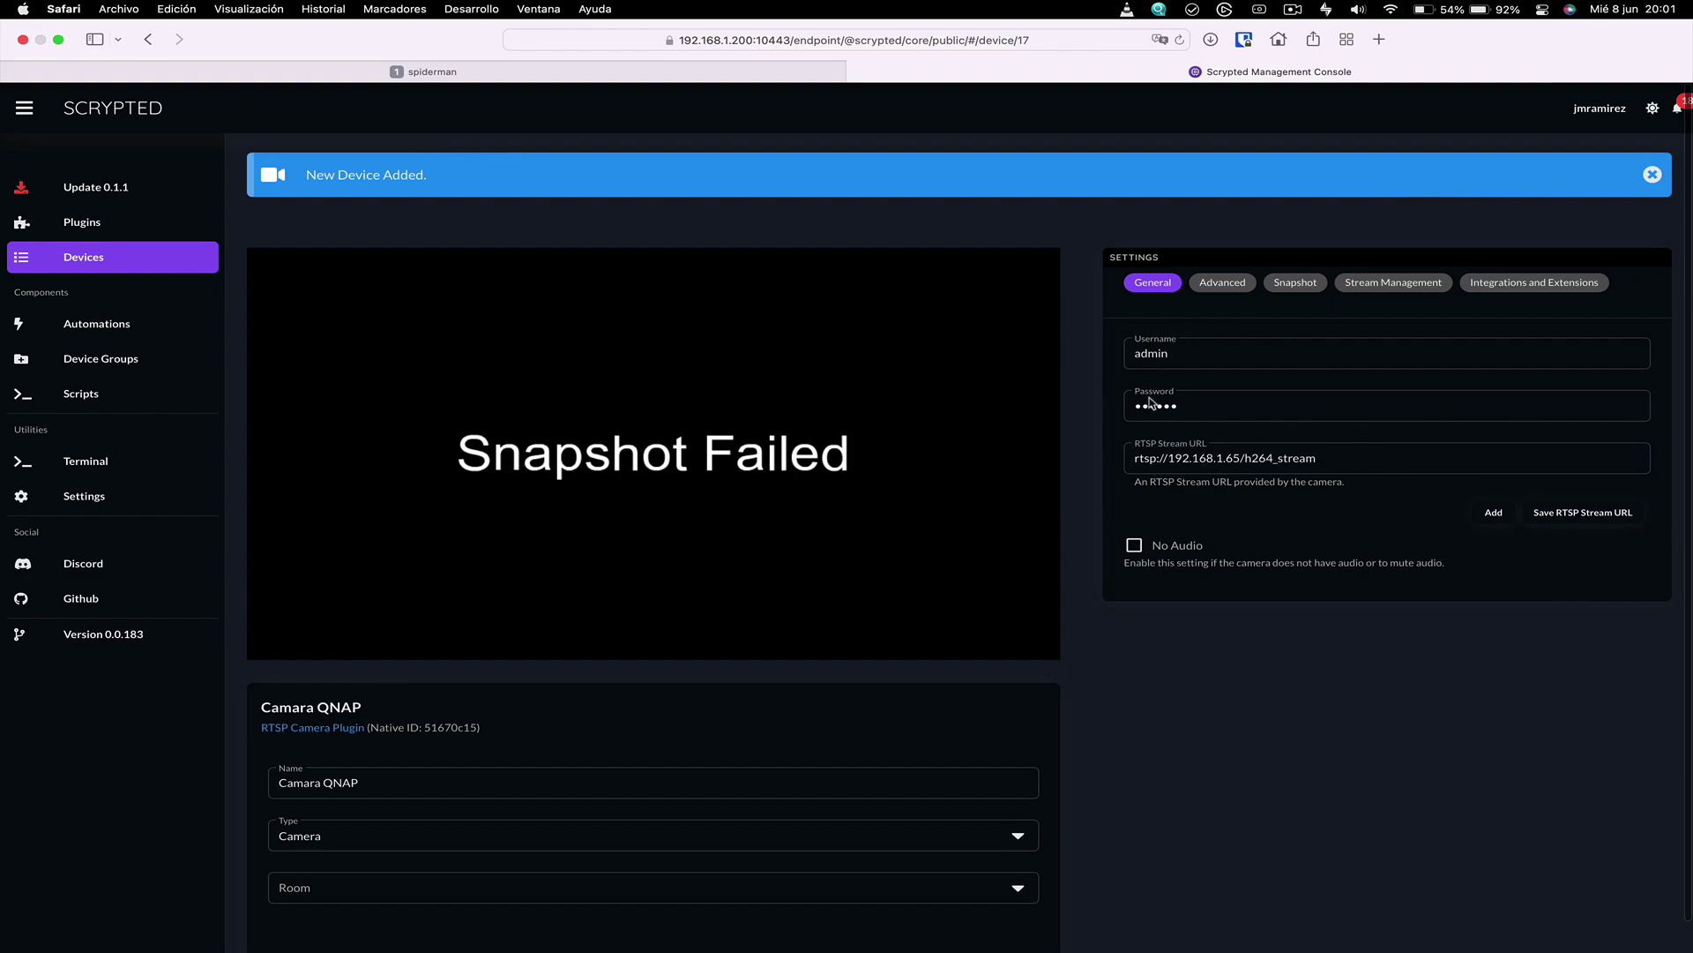
pyautogui.click(1584, 512)
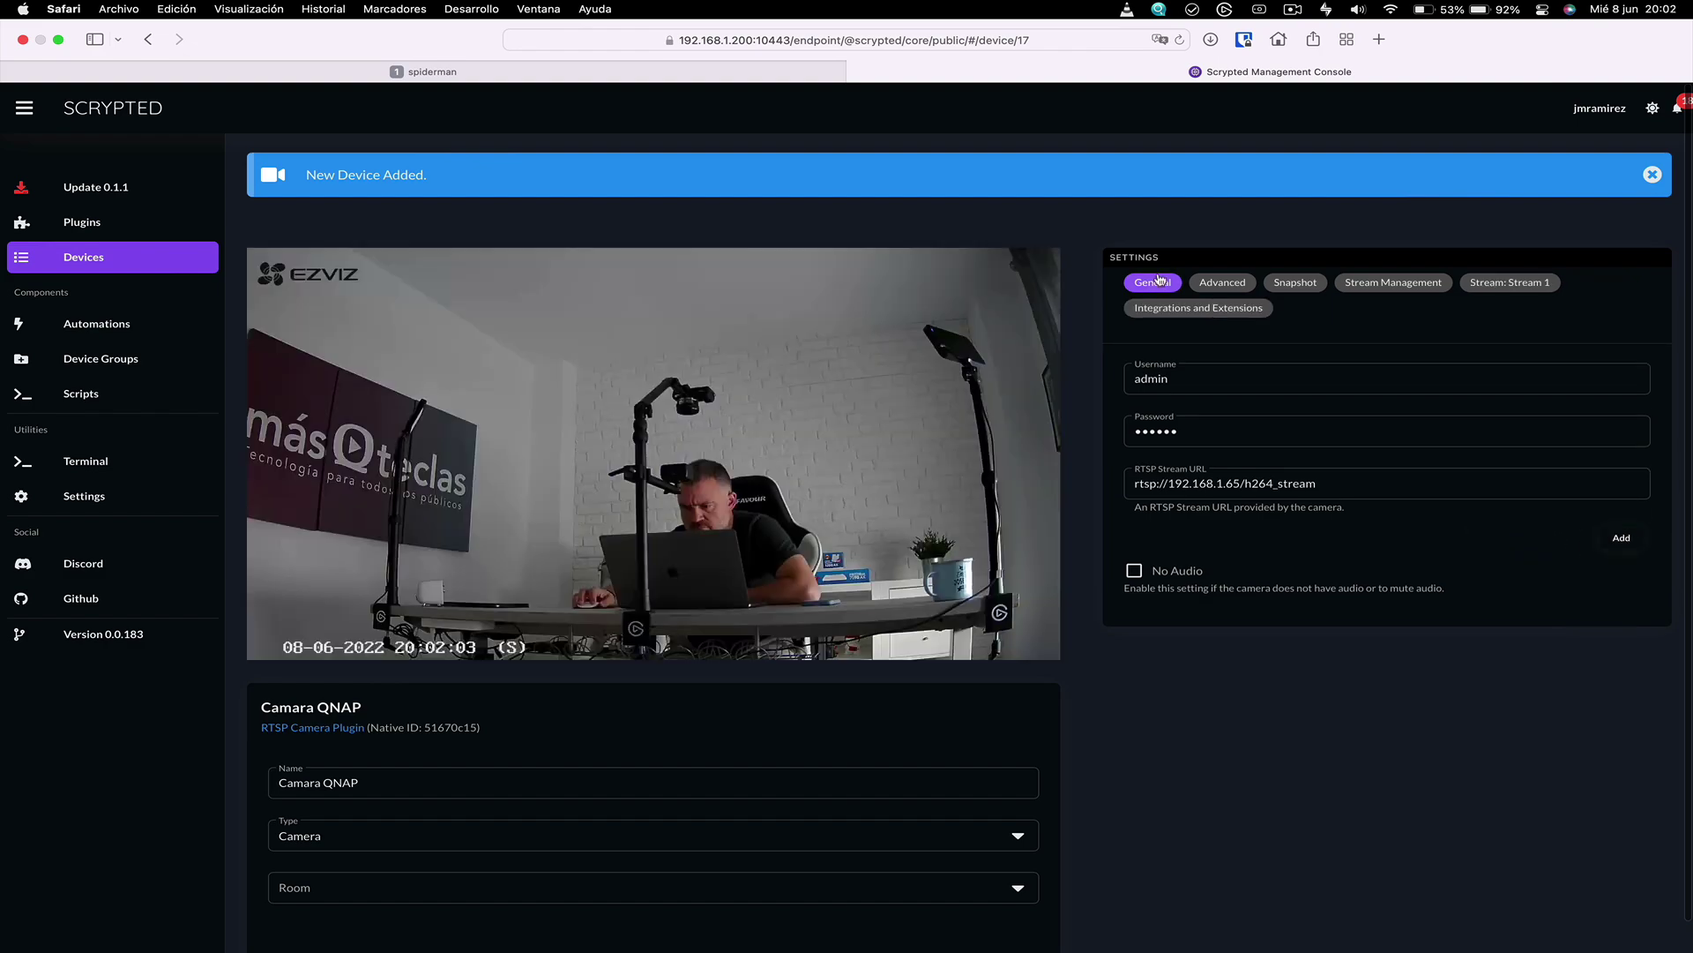
pyautogui.click(844, 569)
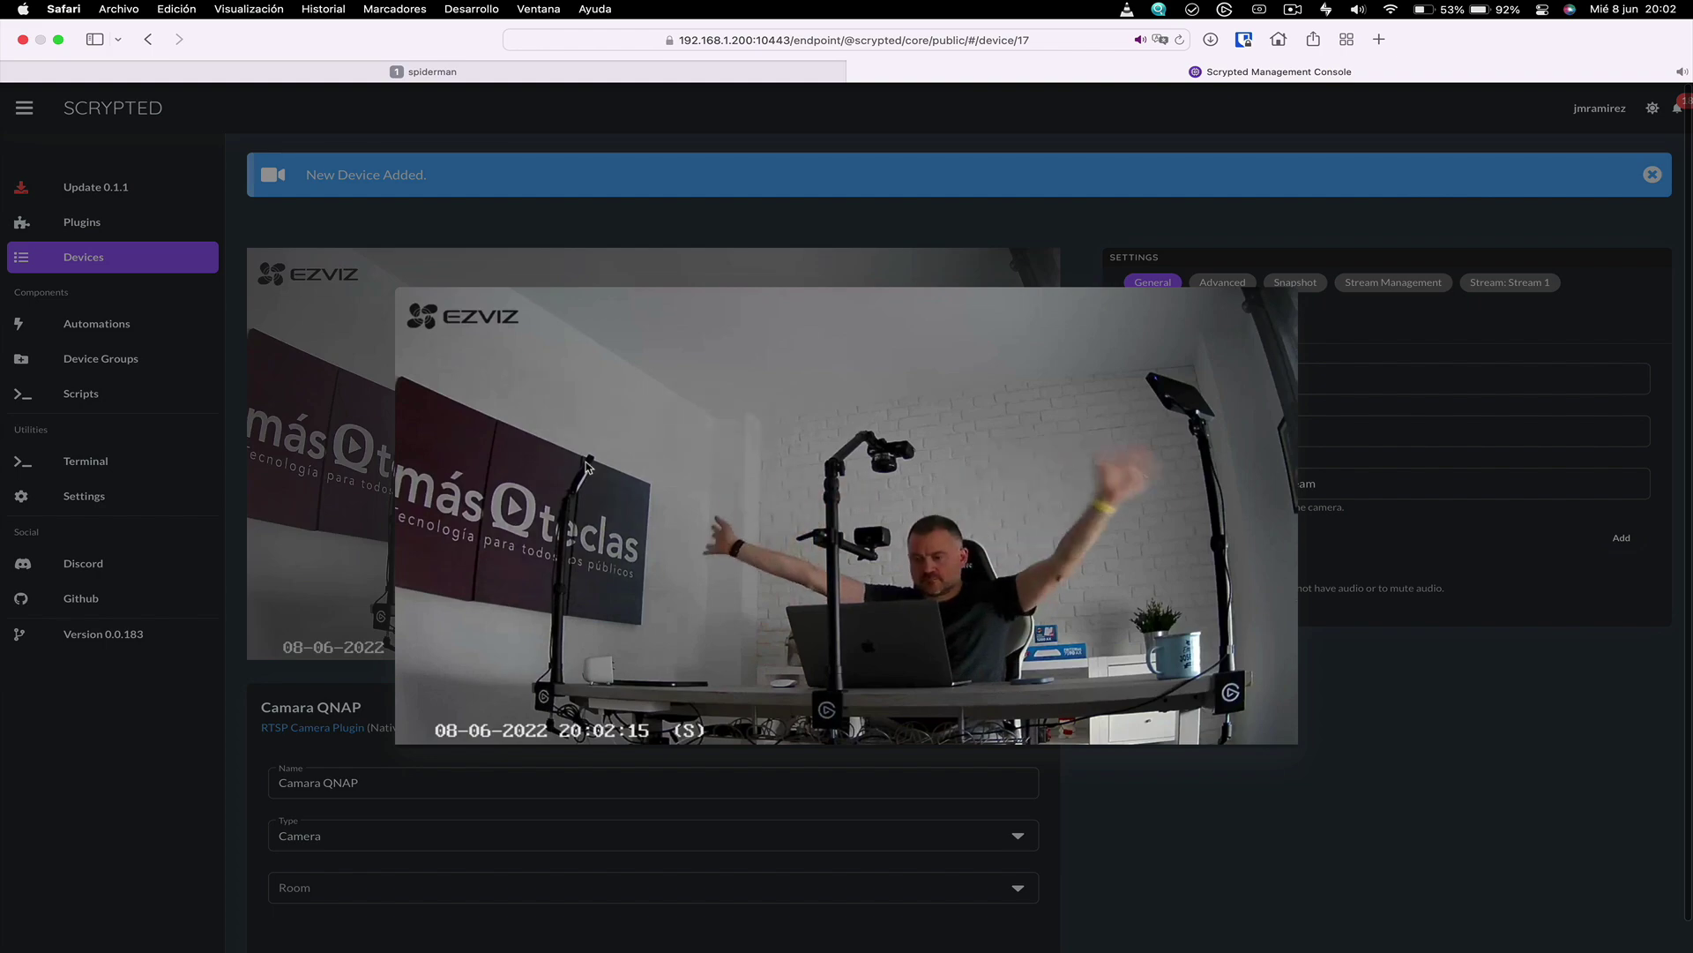
pyautogui.click(131, 223)
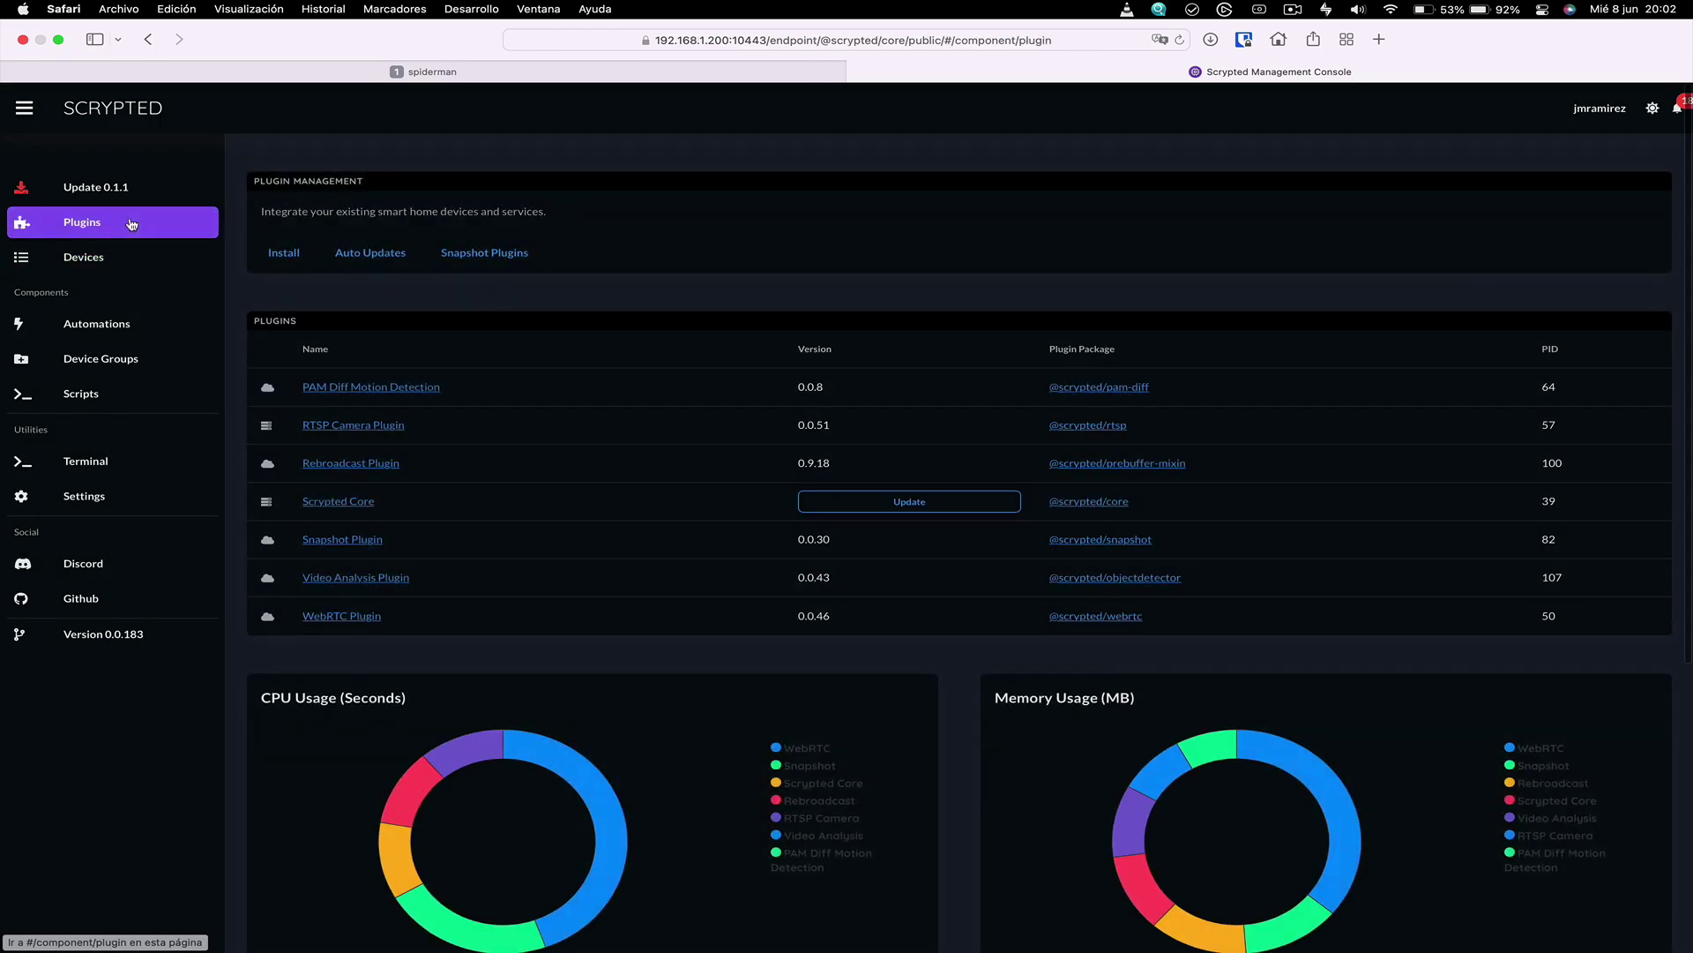
pyautogui.click(291, 253)
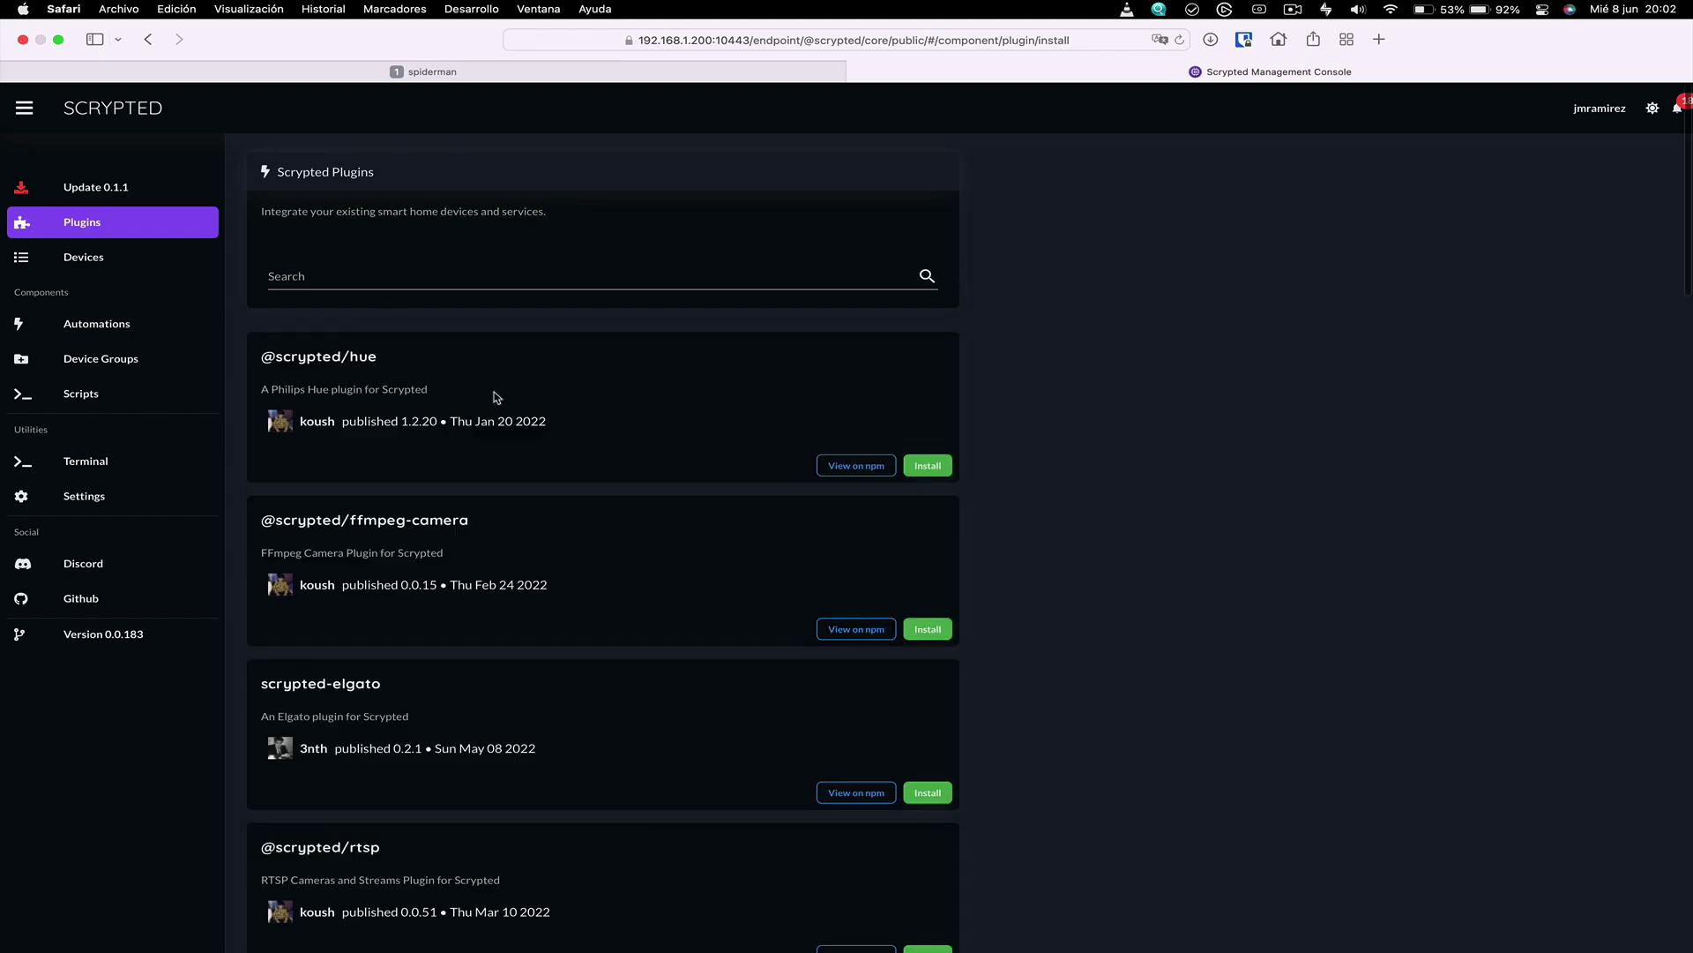
pyautogui.scroll(-10, 492, 394)
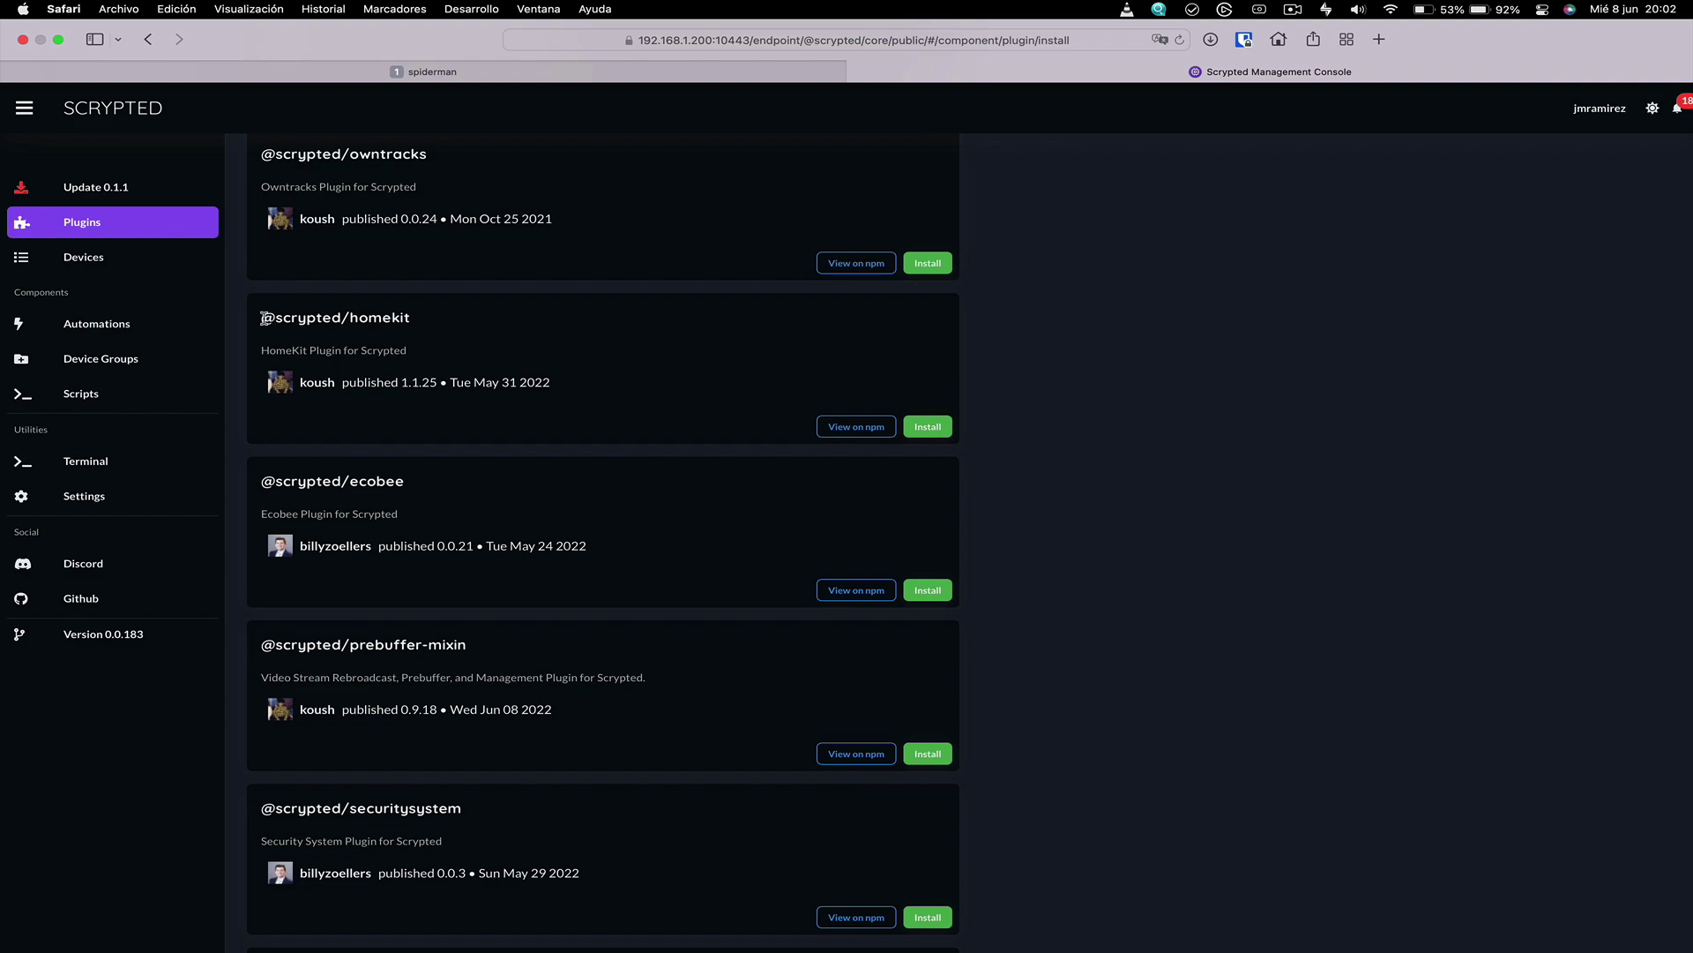
pyautogui.moveTo(264, 319); pyautogui.dragTo(450, 315)
pyautogui.click(471, 327)
pyautogui.click(930, 428)
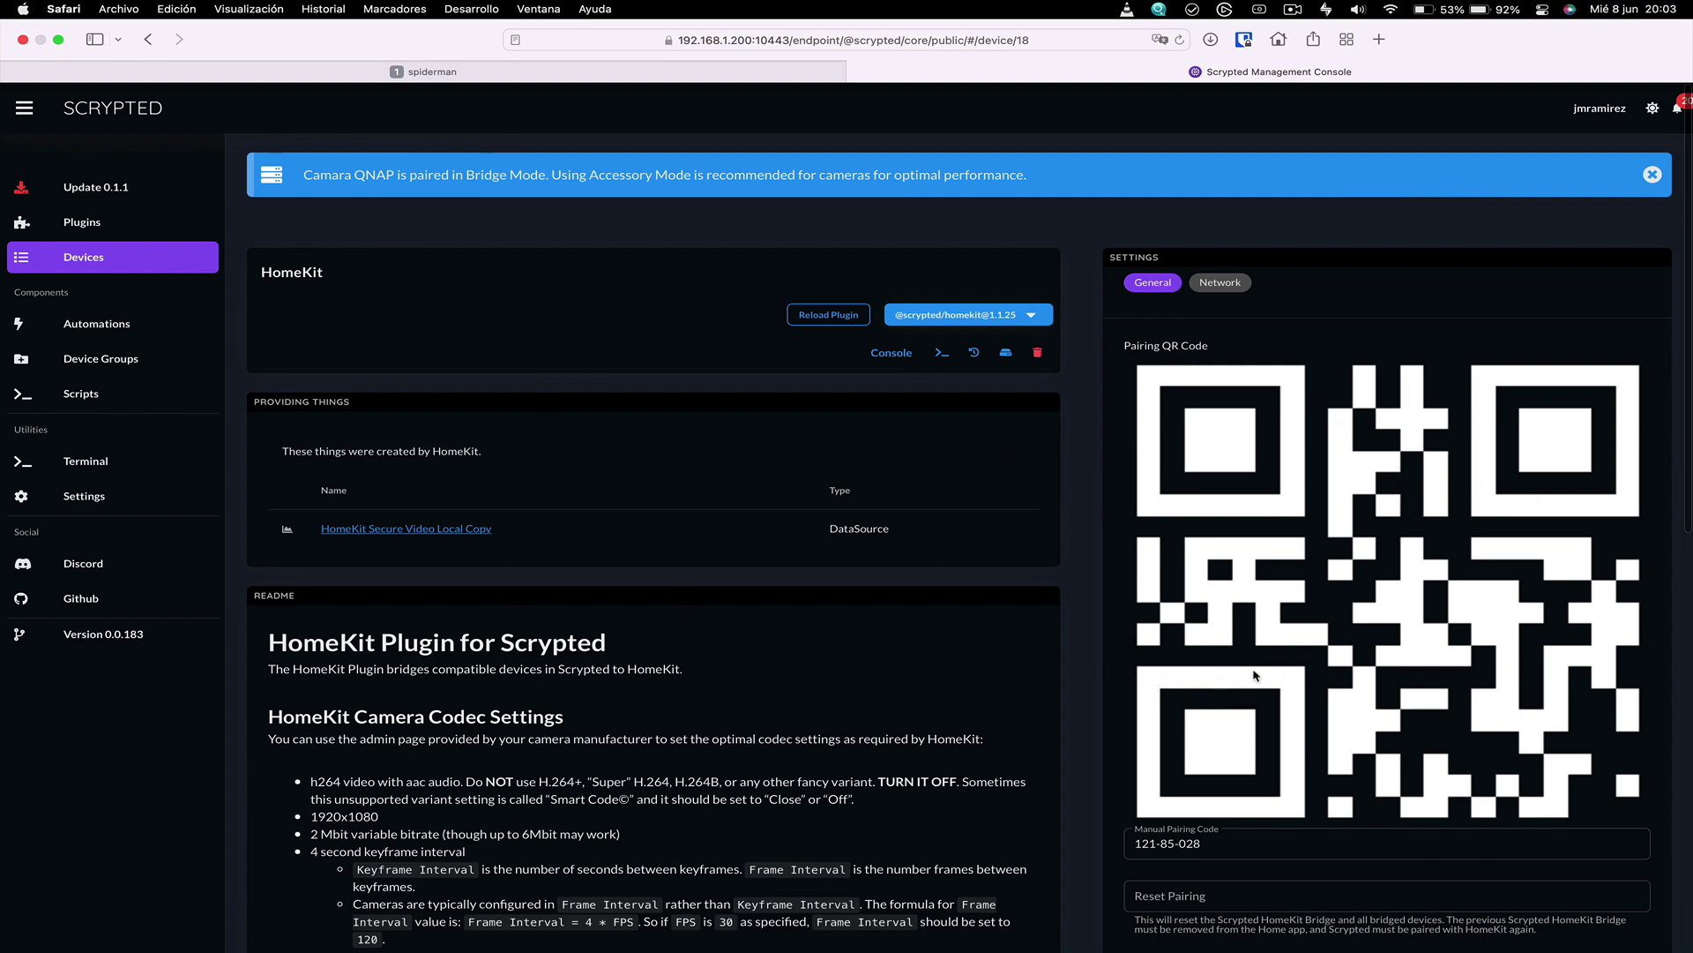
pyautogui.scroll(-3, 1255, 675)
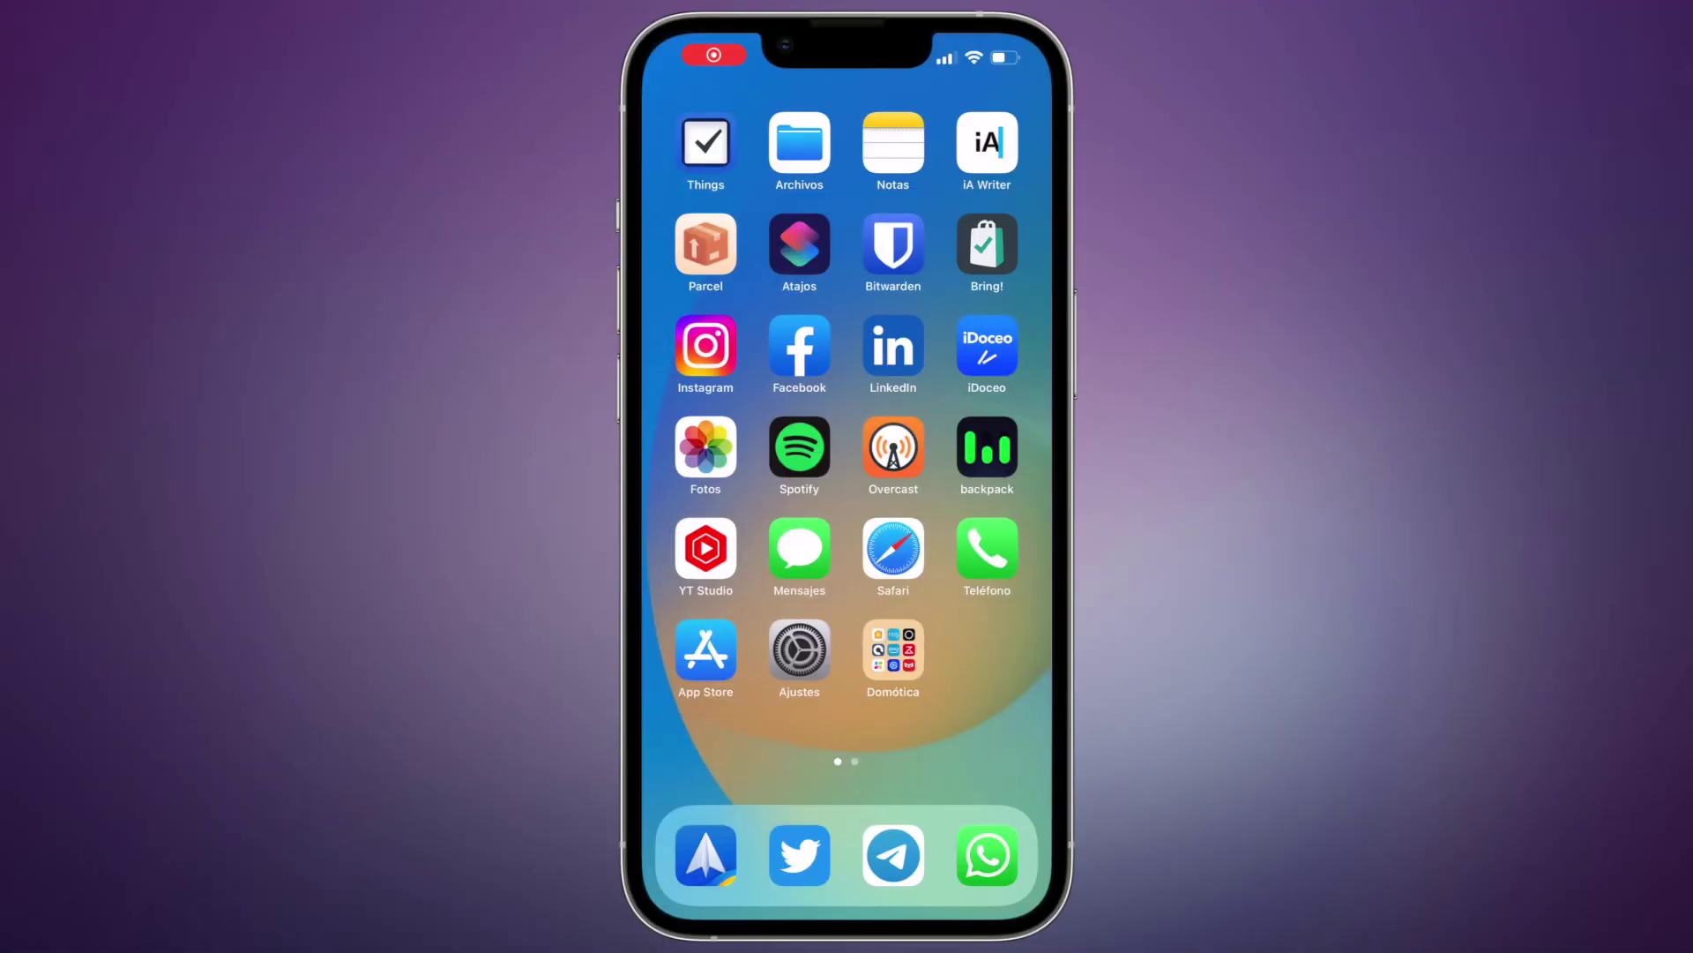
# In the iPhone Home app, add the bridge to Estudio and rename it 'Scrypted'
pyautogui.click(892, 650)
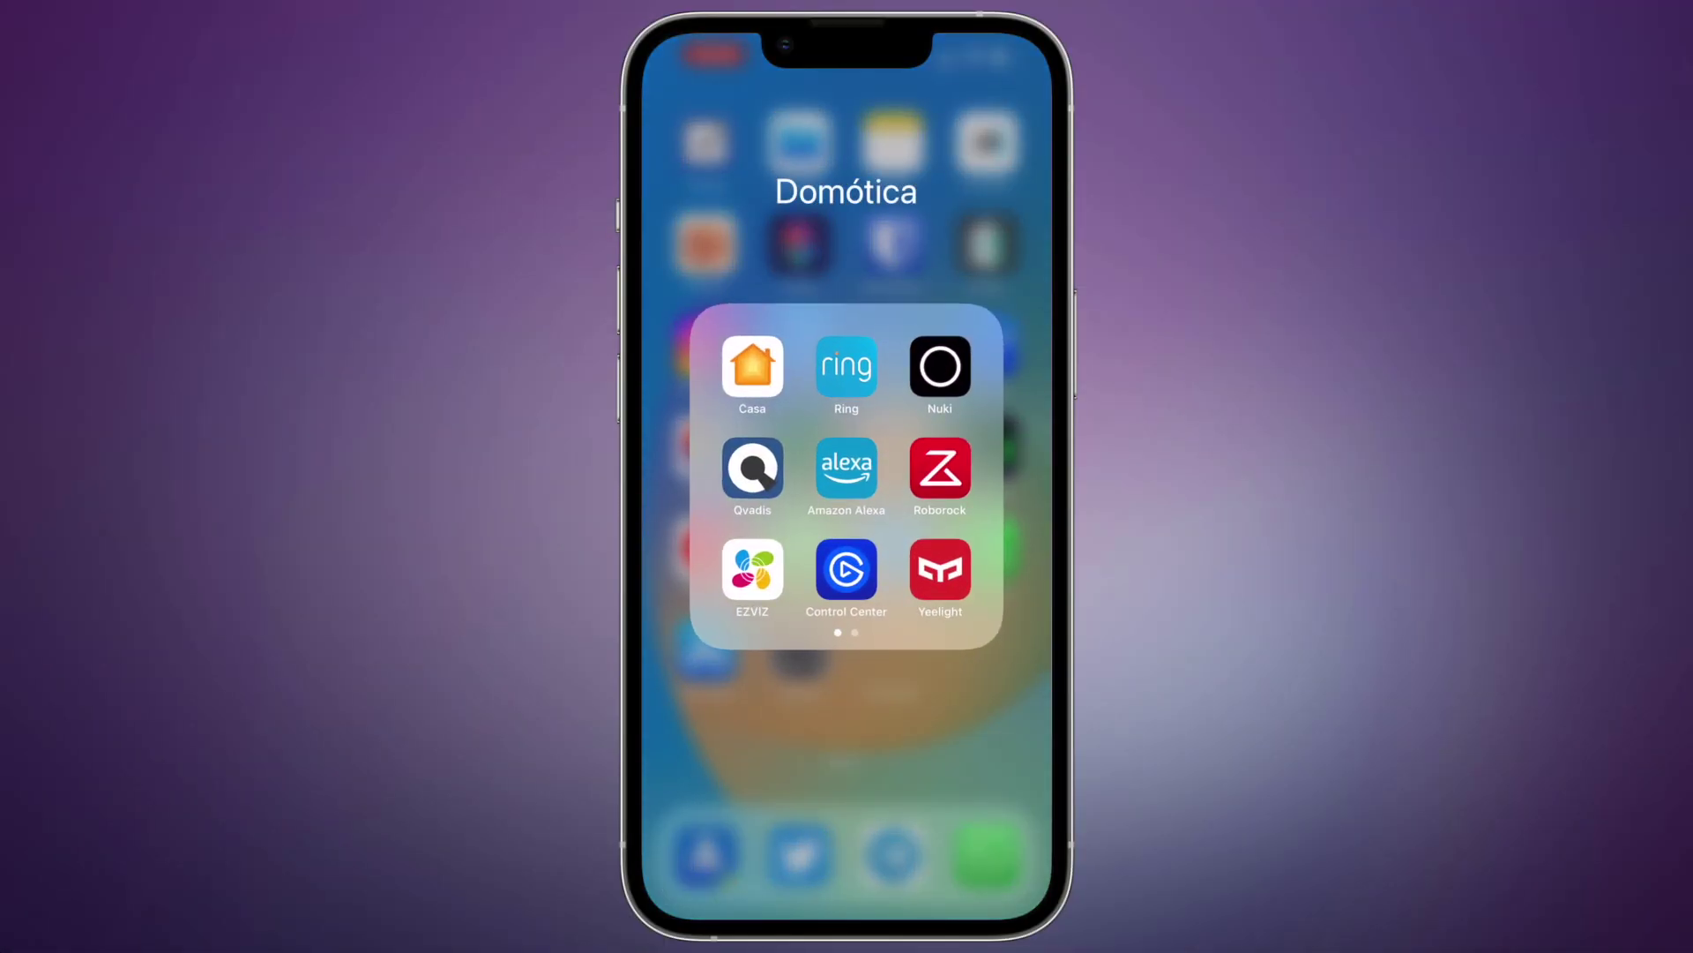
pyautogui.click(752, 366)
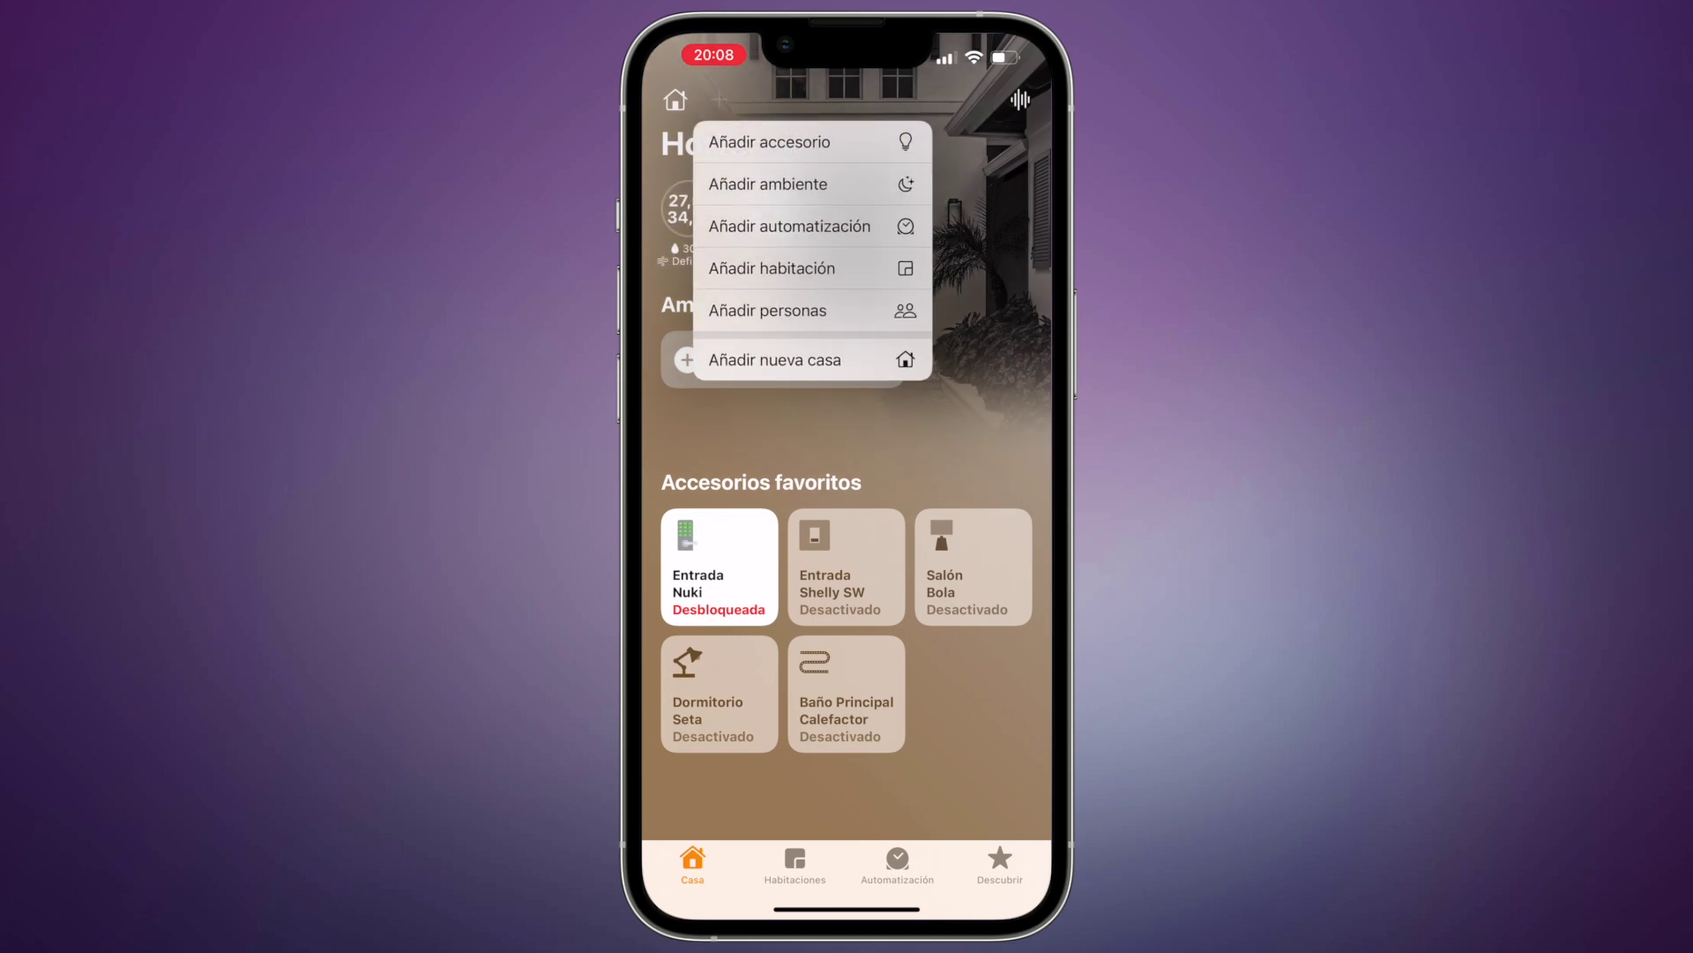
pyautogui.click(769, 142)
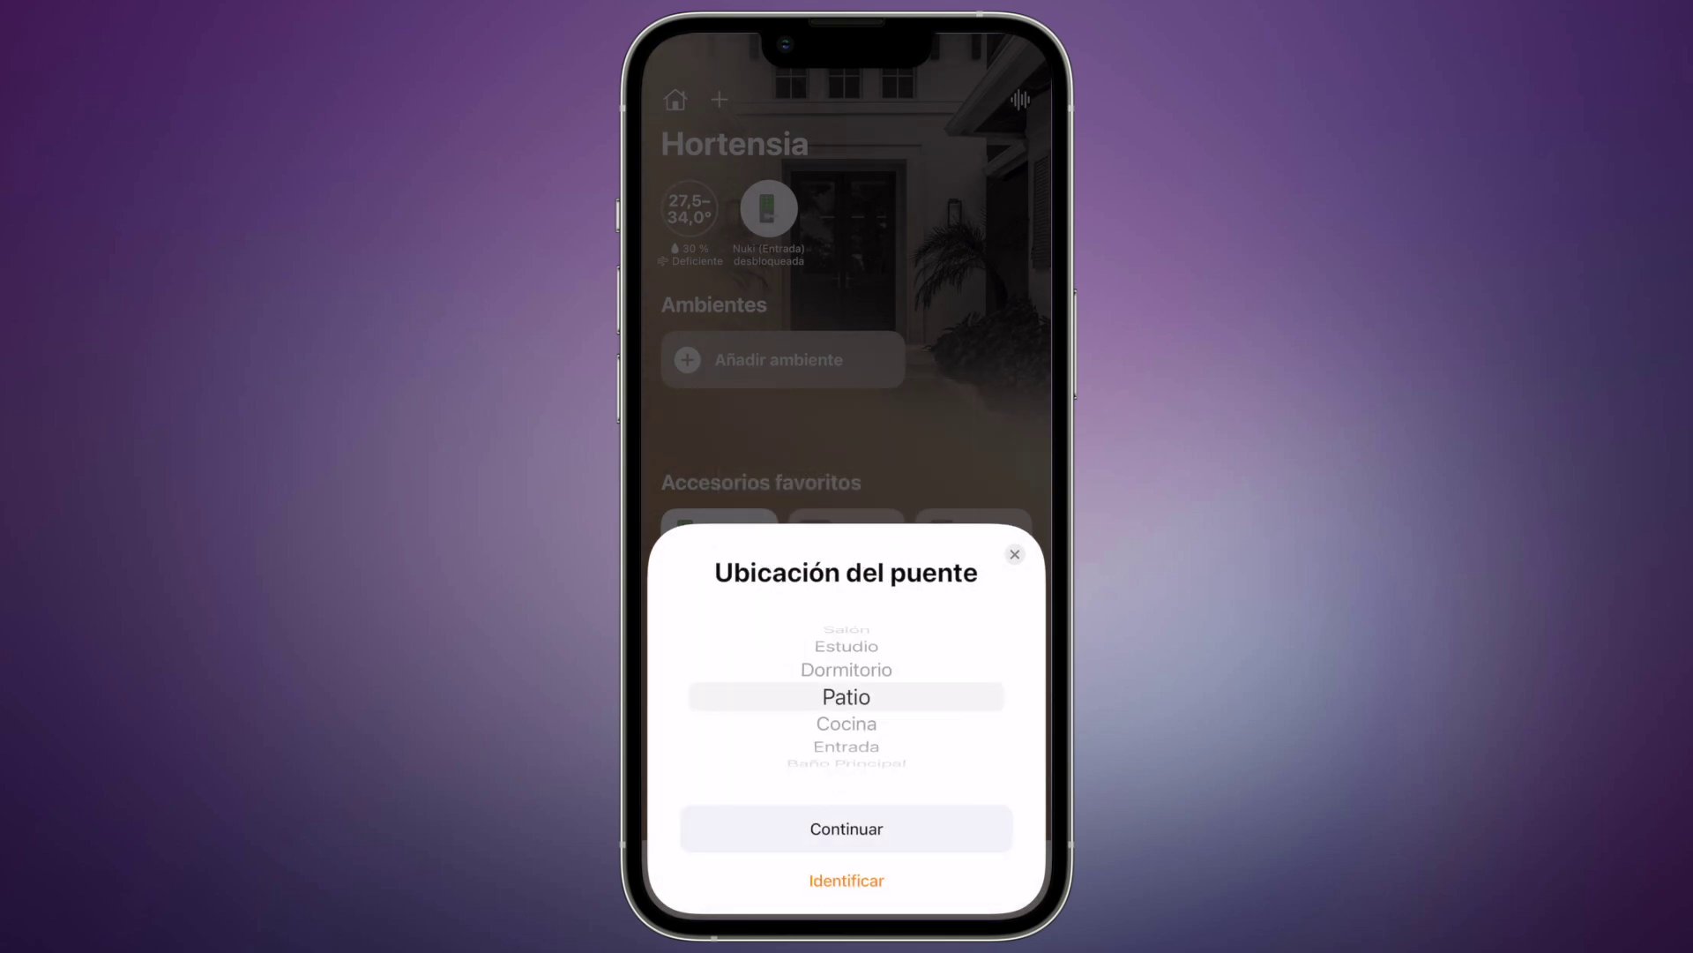
pyautogui.scroll(2, 847, 696)
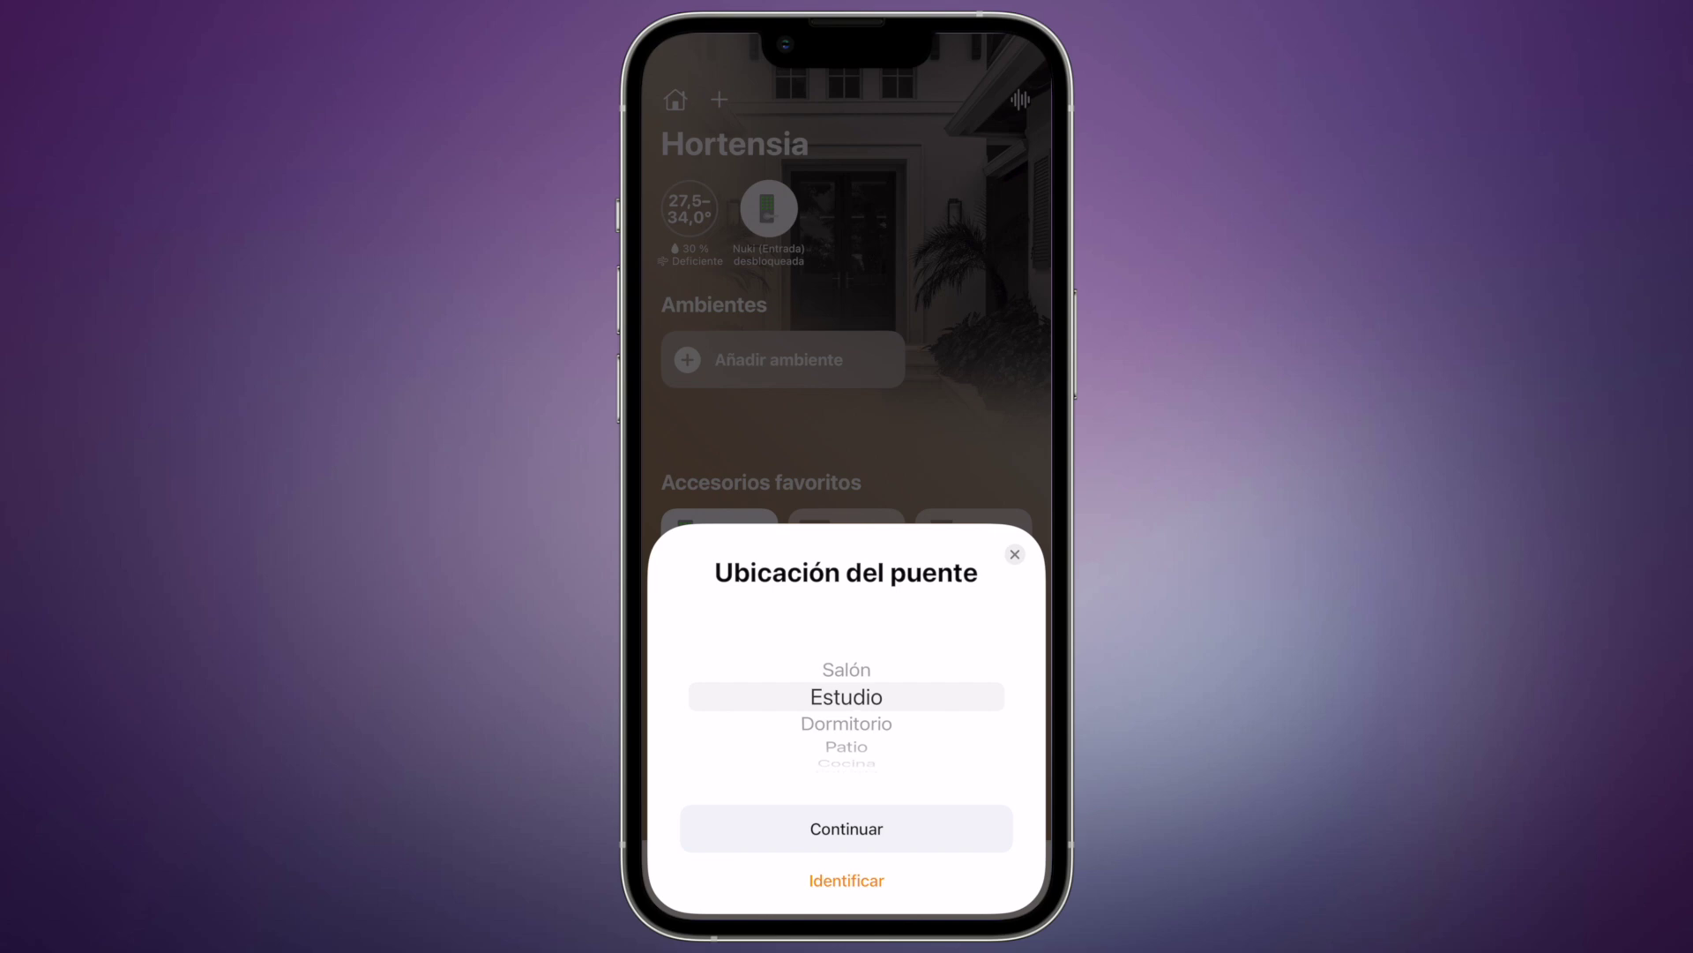
pyautogui.click(847, 828)
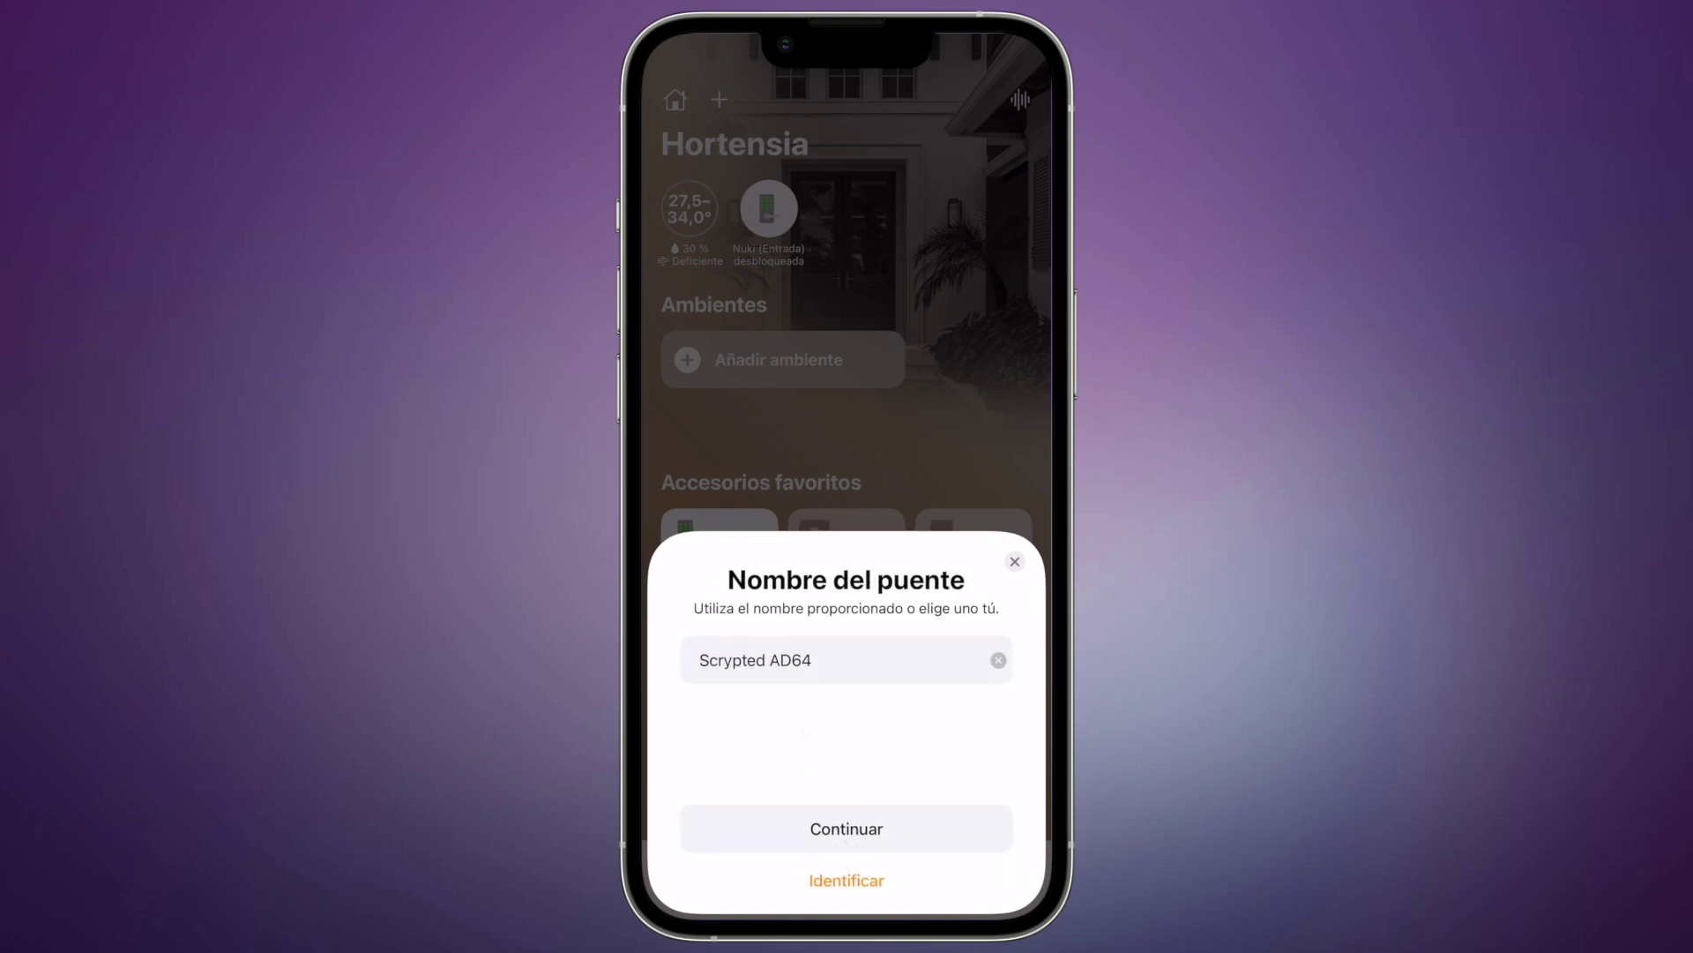
pyautogui.click(812, 660)
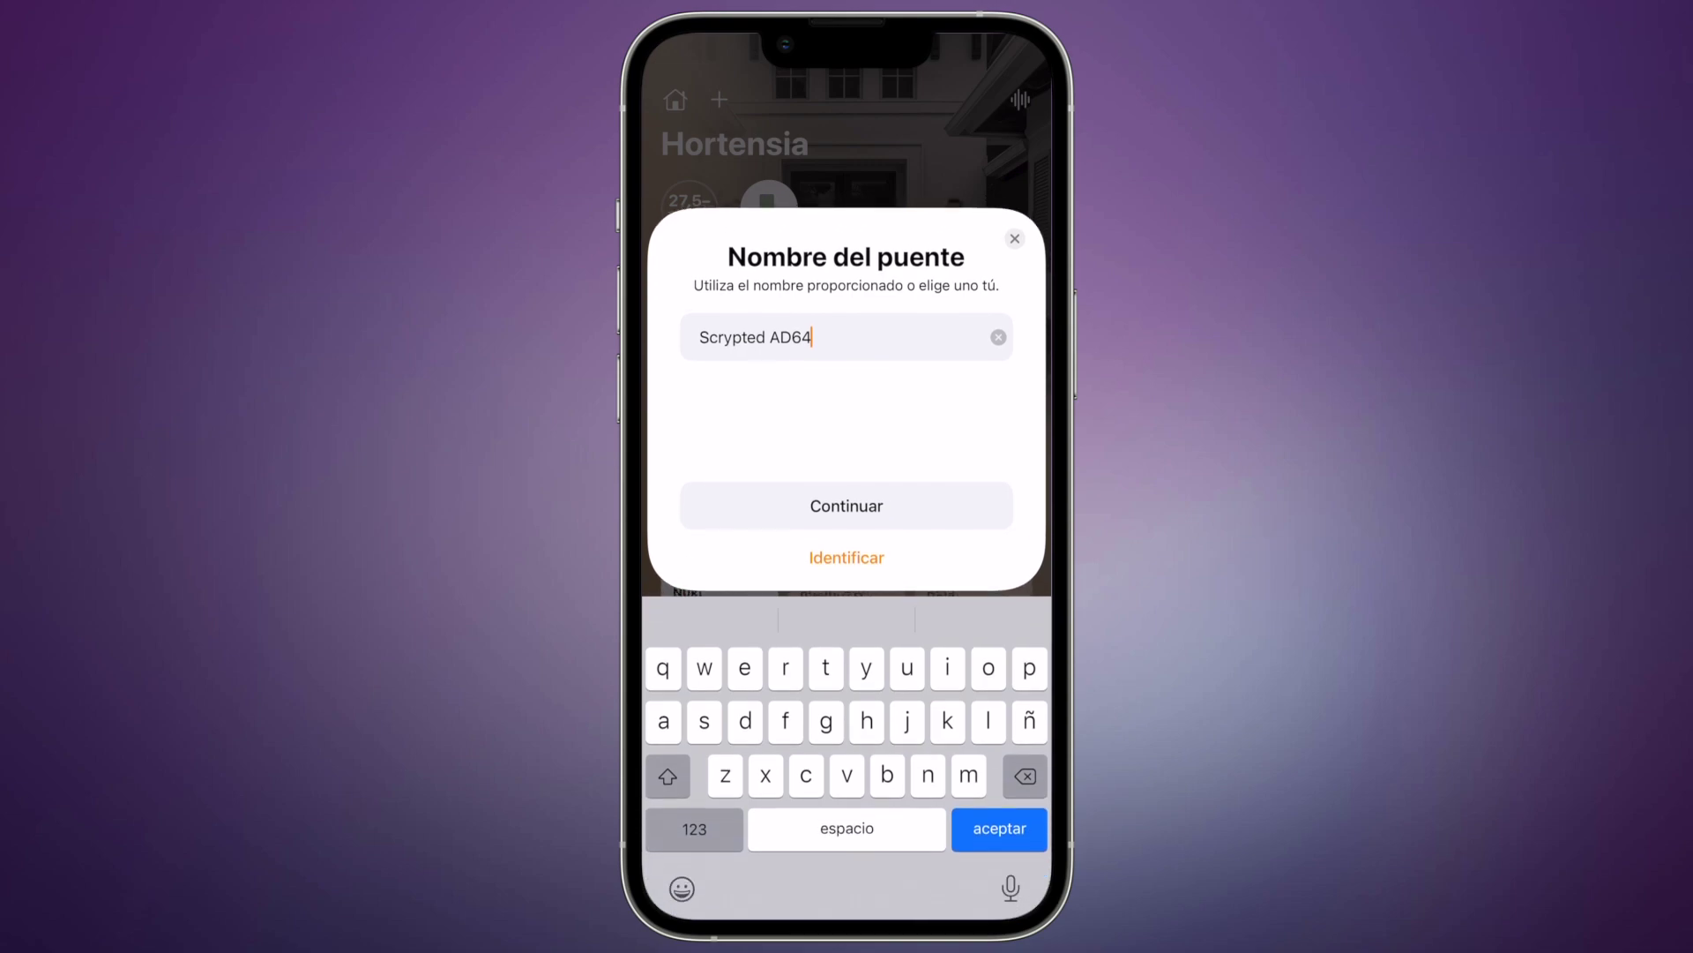
pyautogui.press('BackSpace')
pyautogui.press('BackSpace')
pyautogui.press('BackSpace')
pyautogui.press('BackSpace')
pyautogui.press('BackSpace')
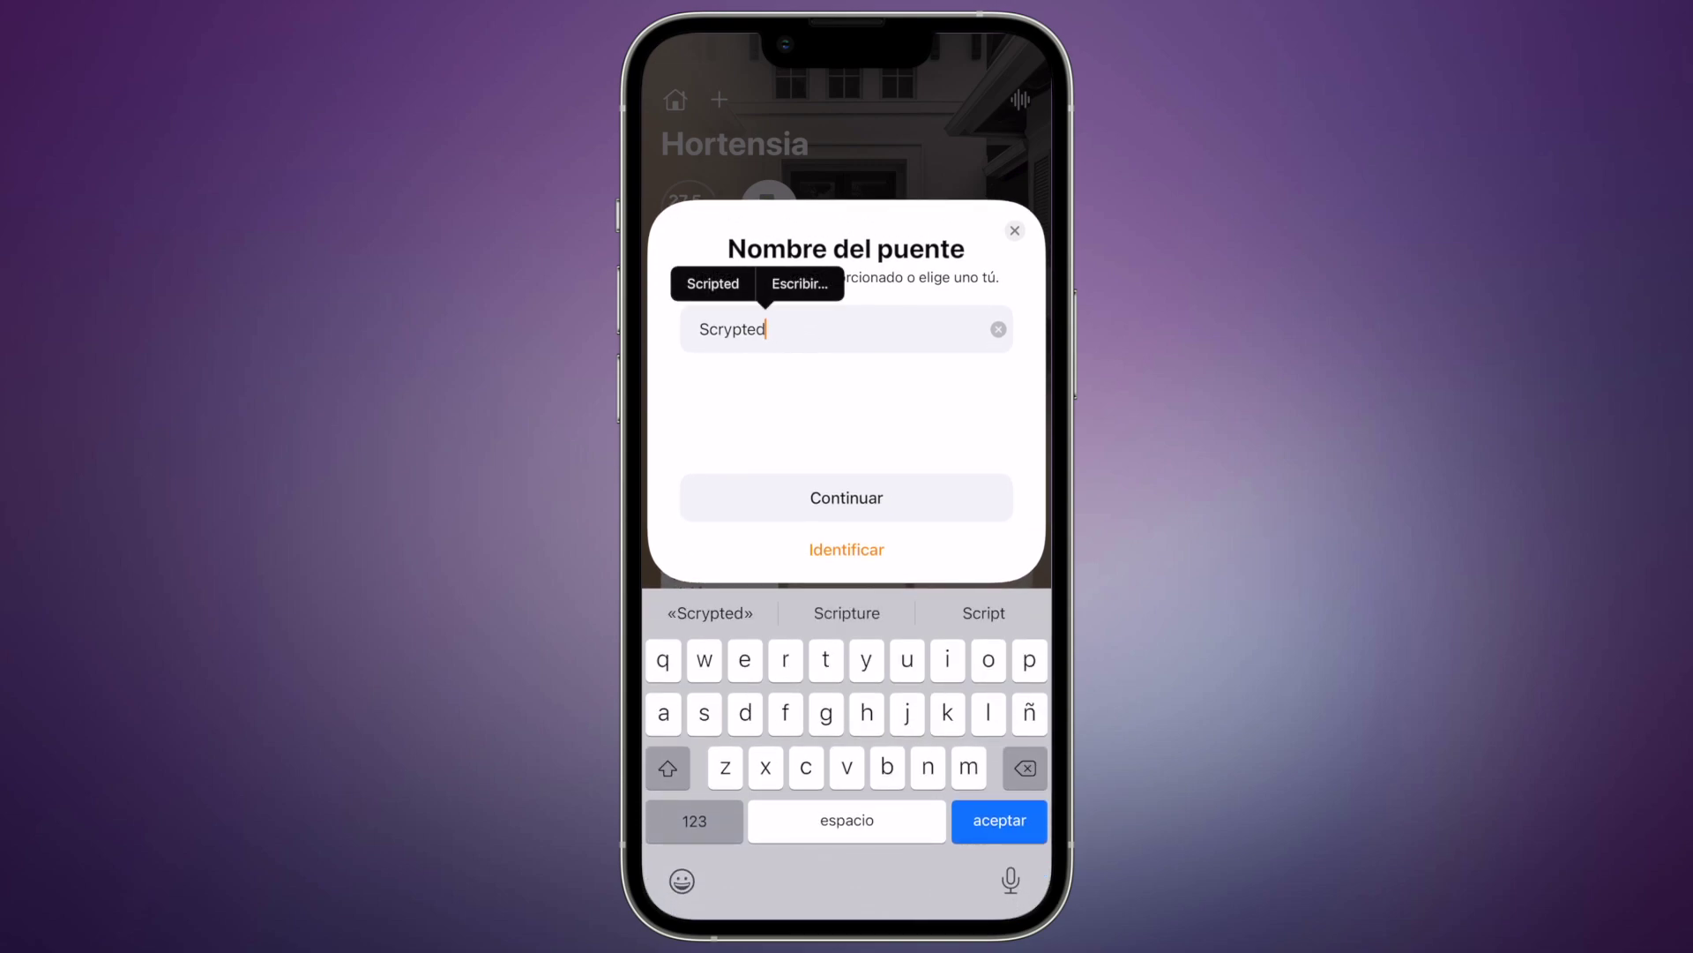
pyautogui.click(846, 498)
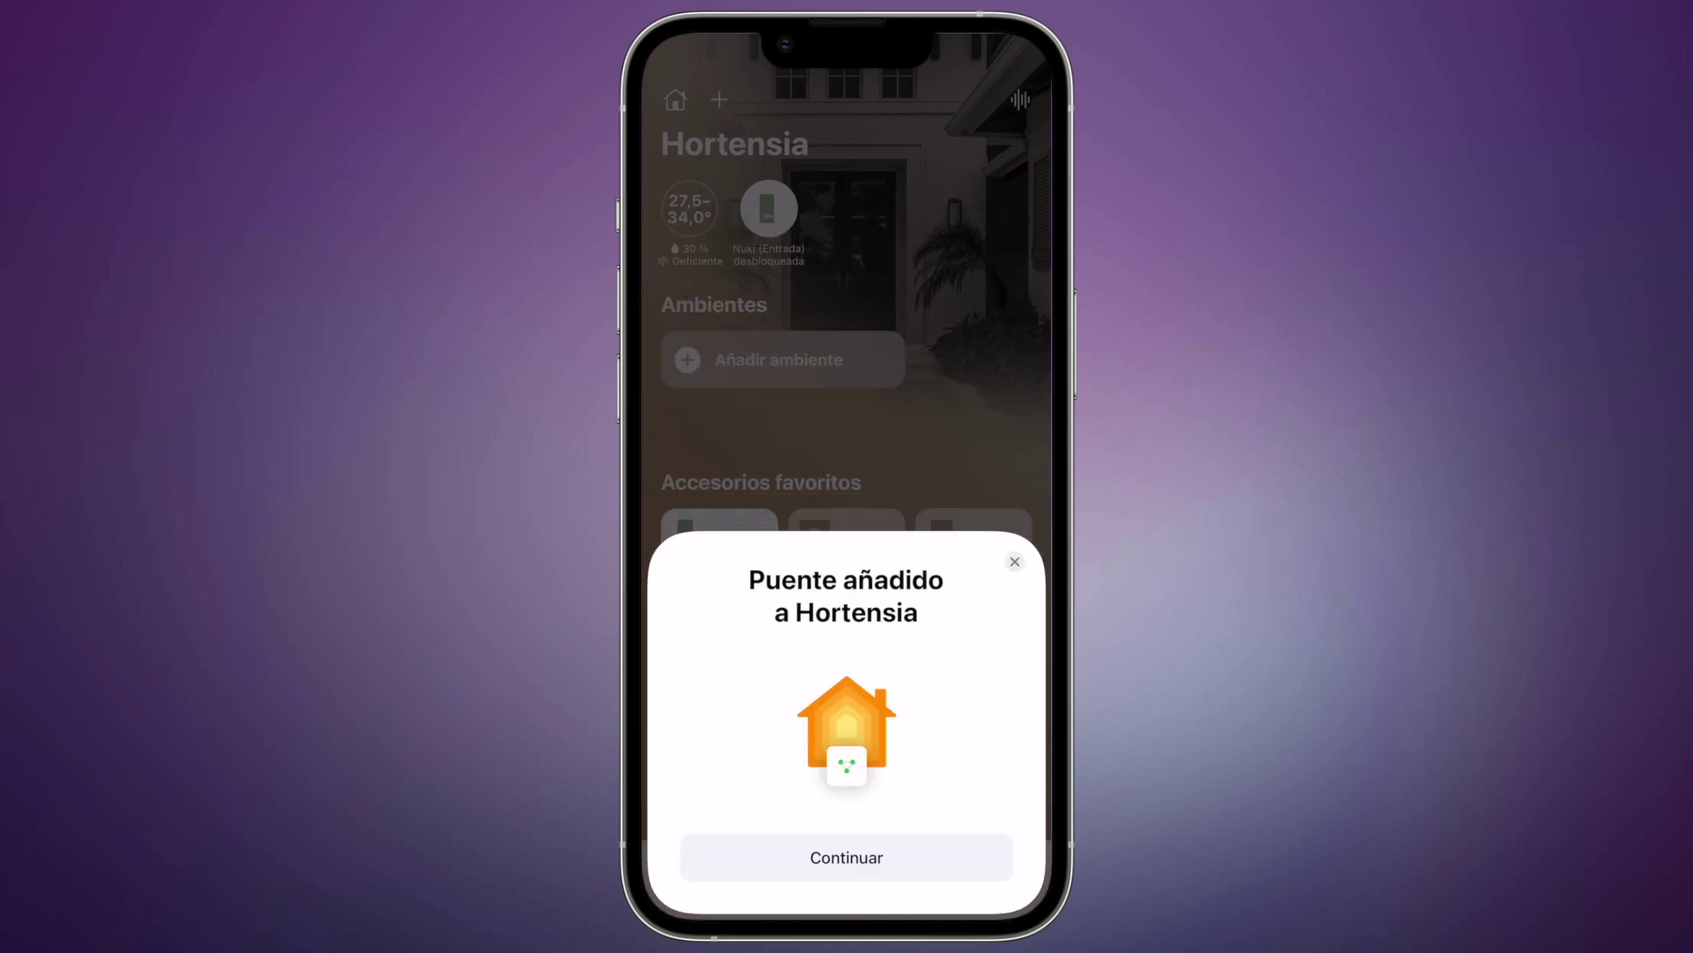
pyautogui.click(847, 857)
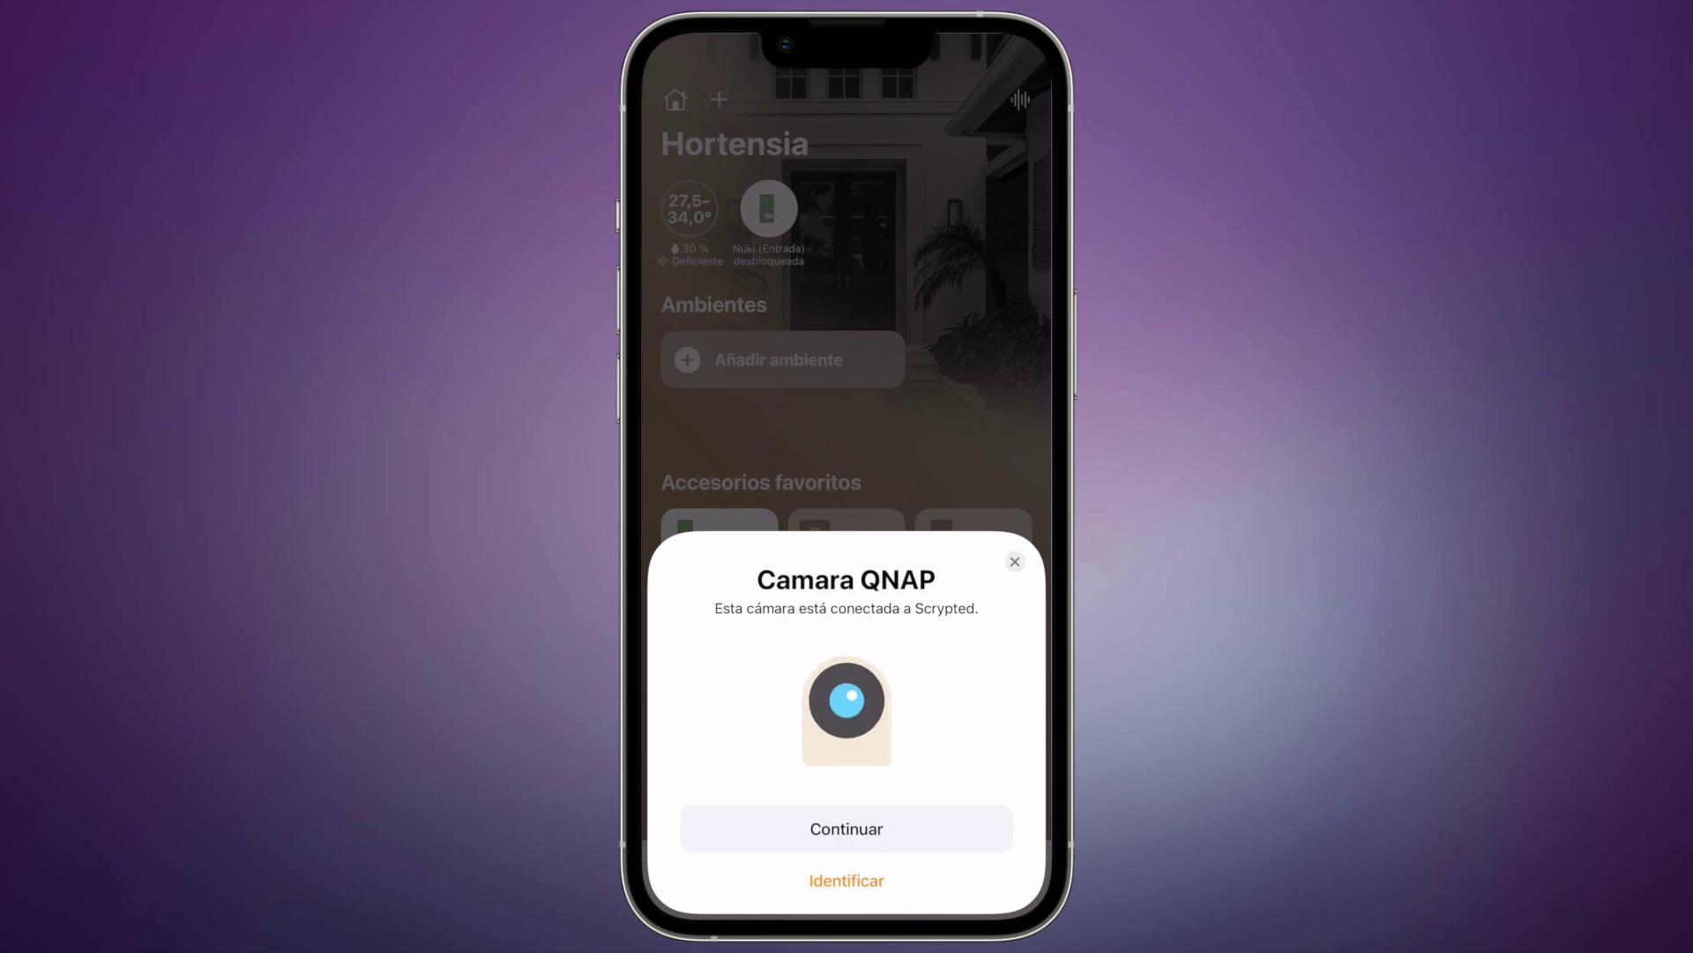
# Place Camara QNAP in the Estudio room, keep its name, and view the room
pyautogui.click(847, 828)
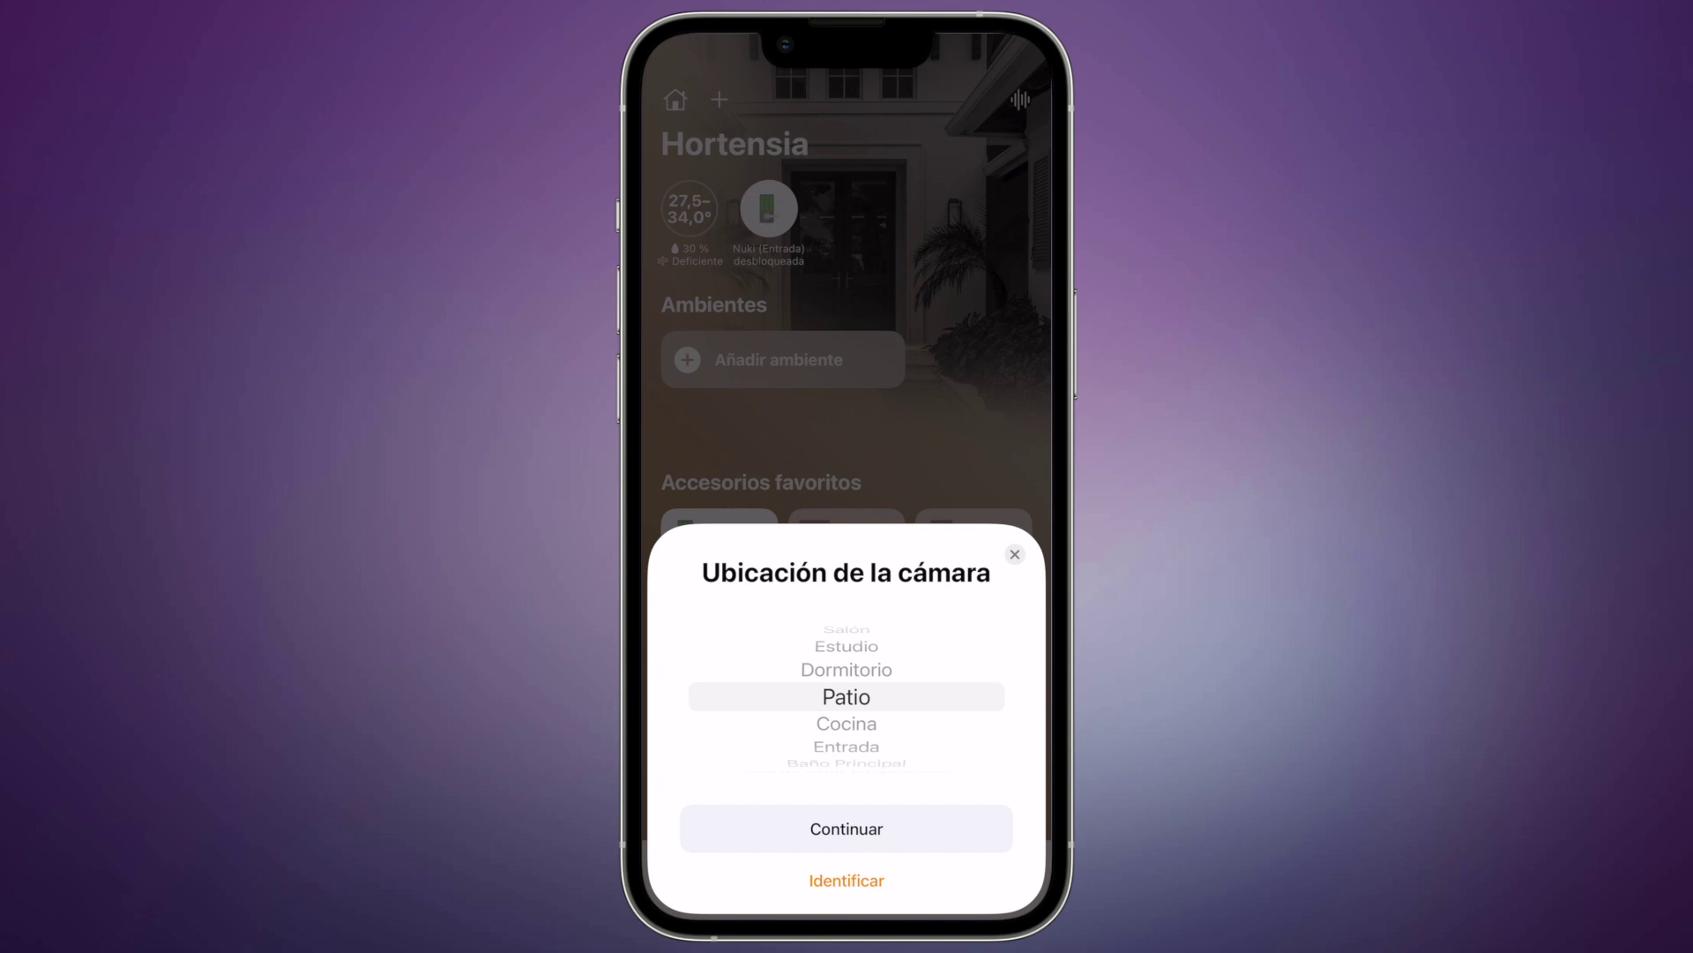
pyautogui.scroll(2, 847, 697)
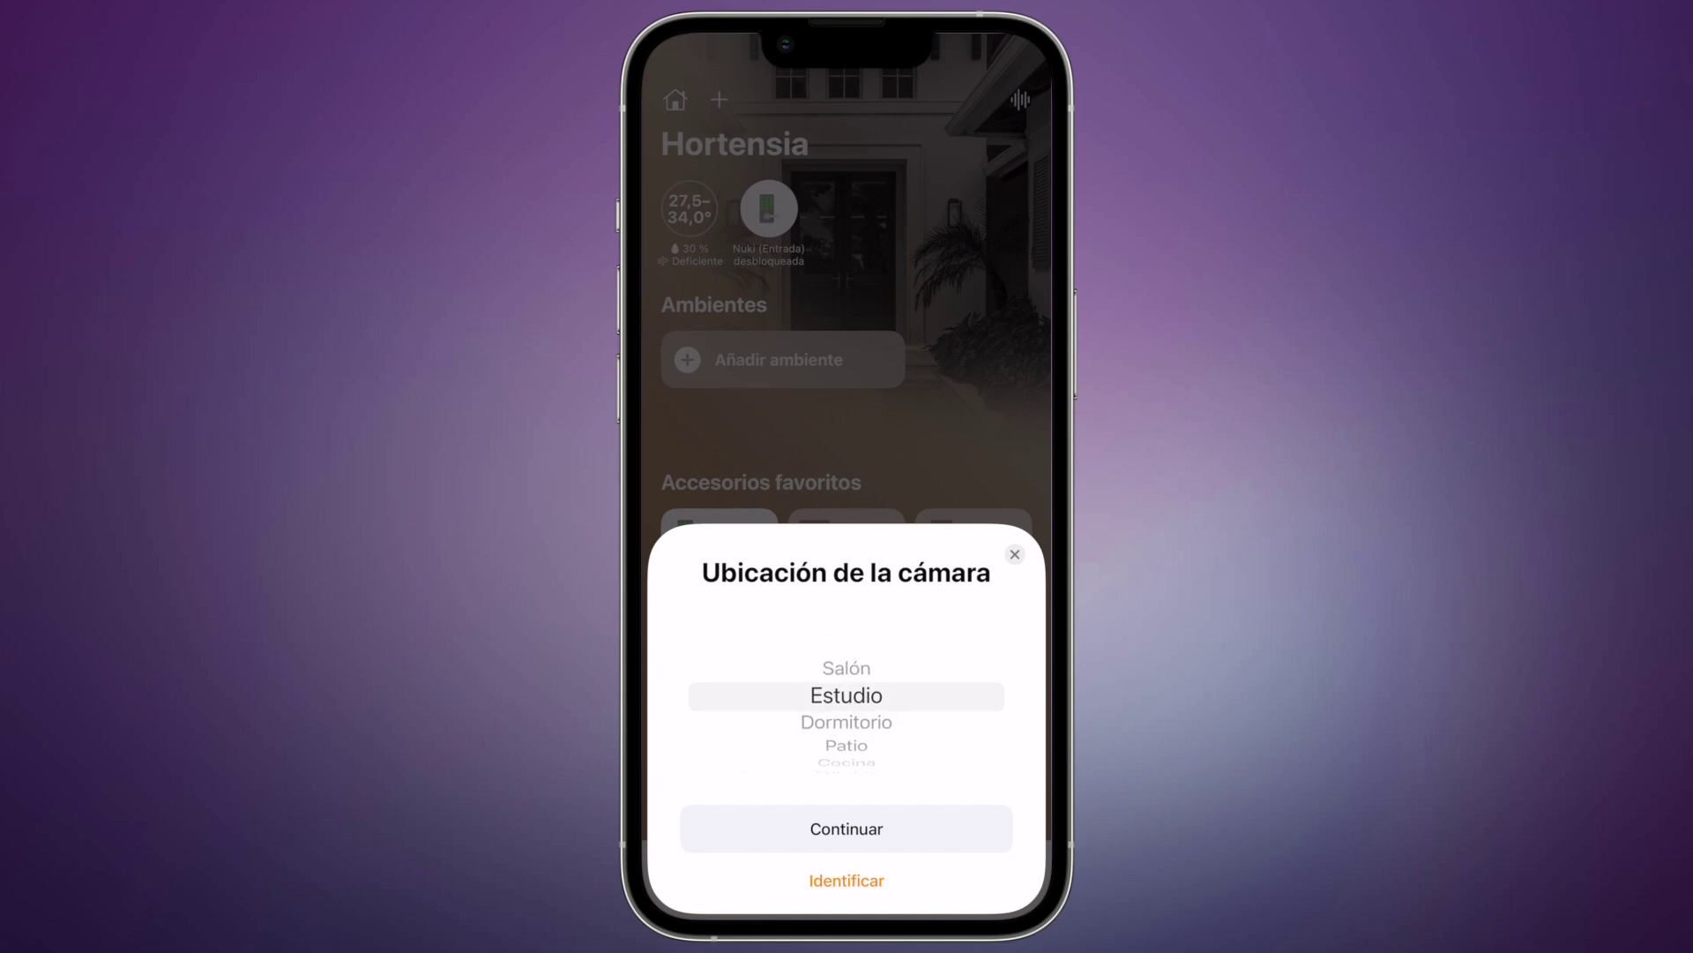
pyautogui.click(847, 829)
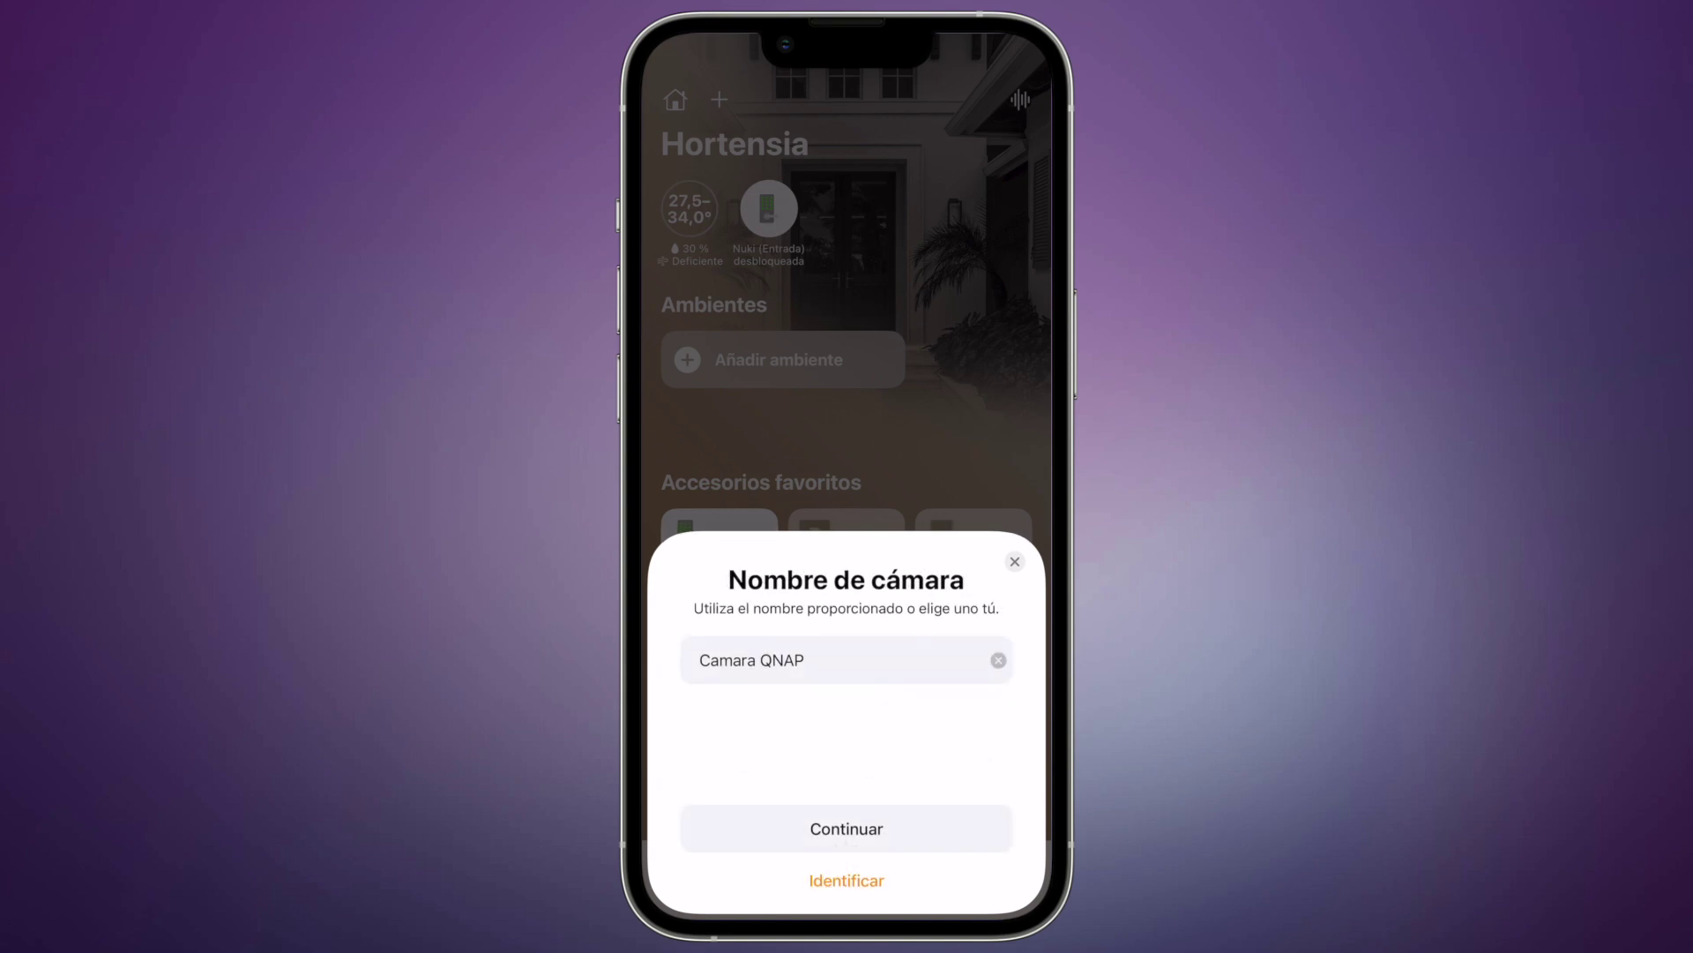
pyautogui.click(847, 829)
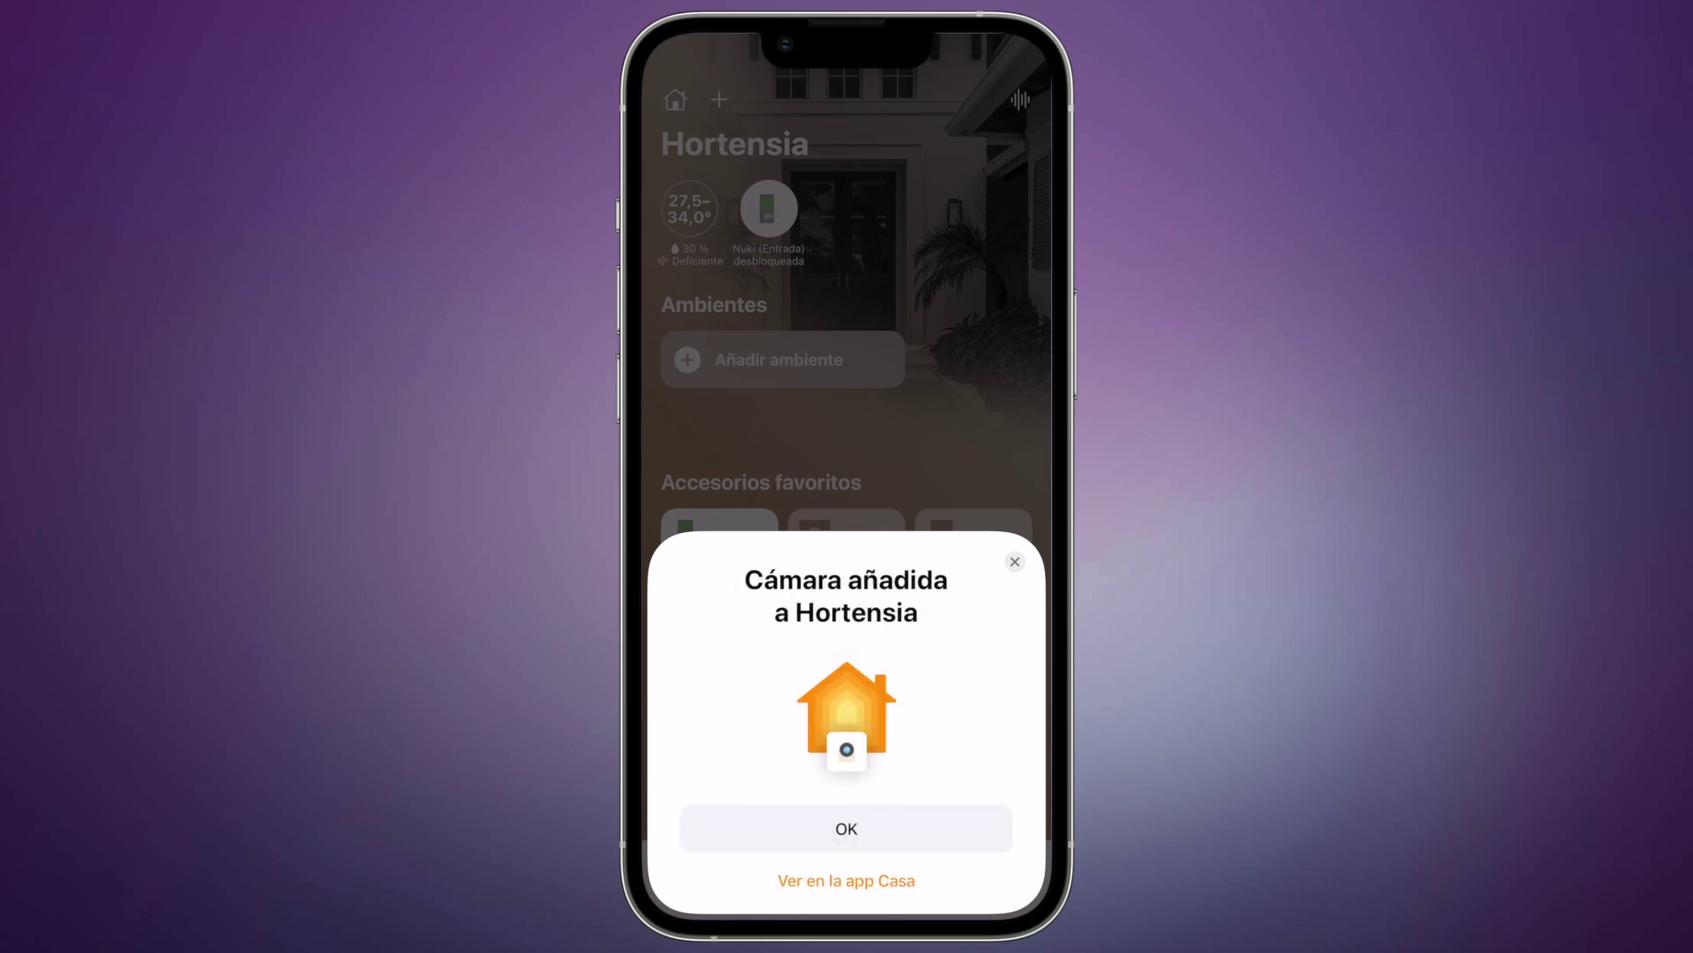
pyautogui.click(846, 828)
pyautogui.click(794, 862)
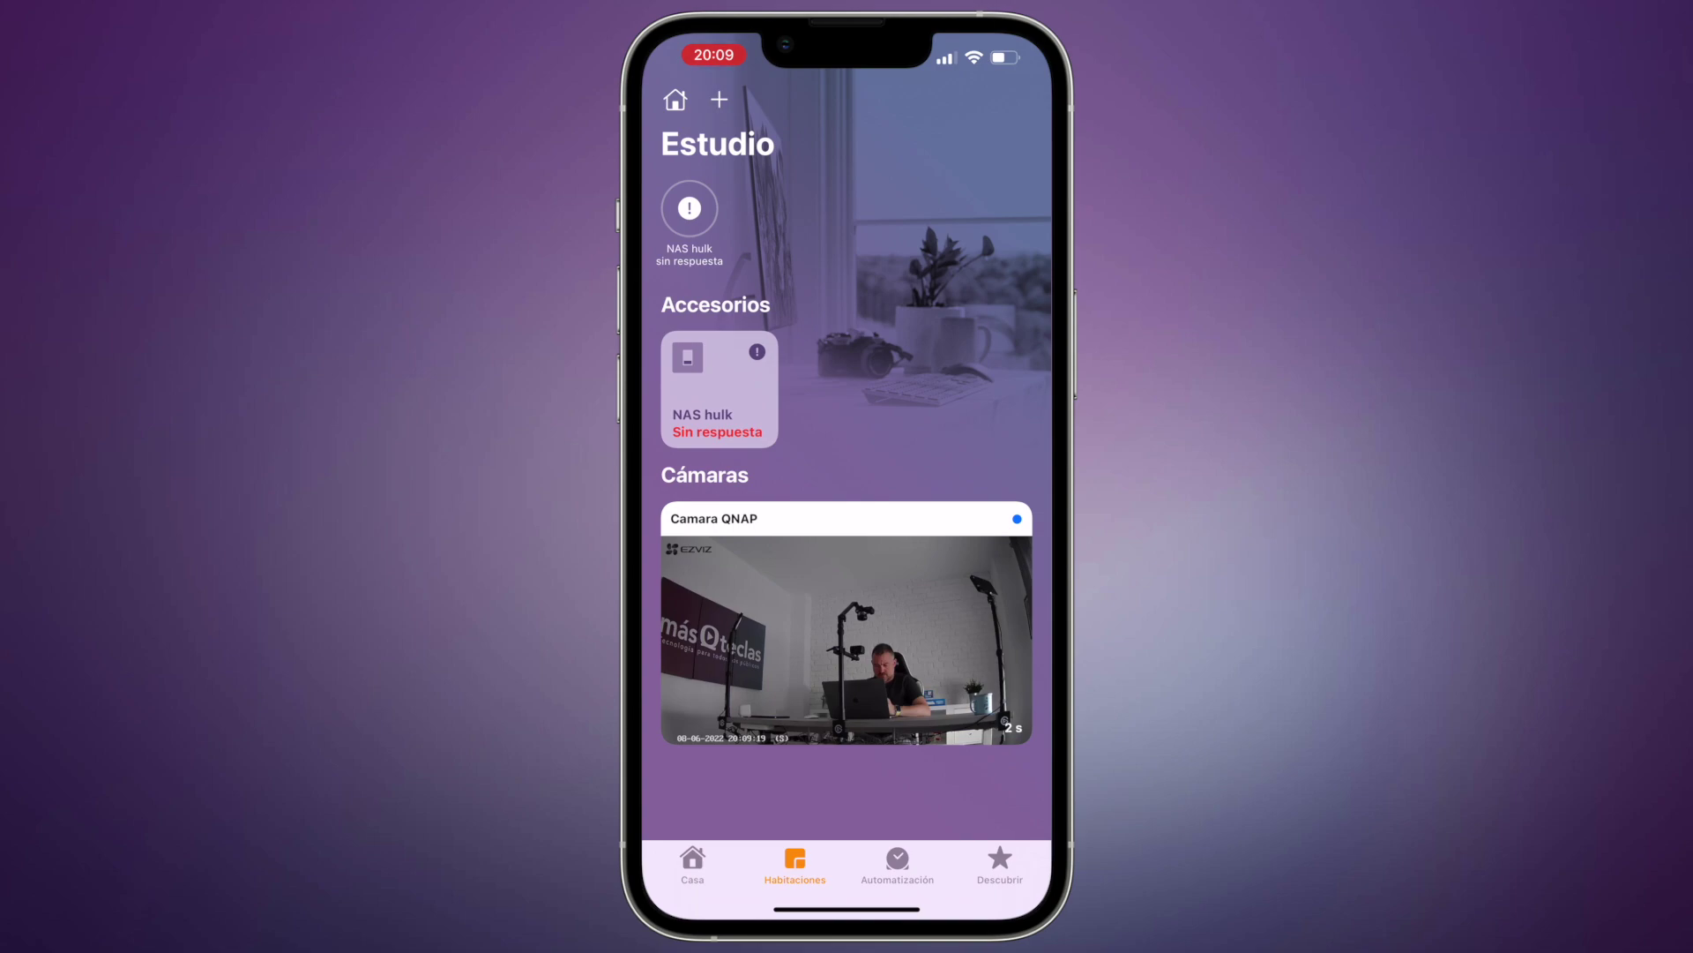
# View Camara QNAP's live feed full-screen, then return to the Estudio room view
pyautogui.click(847, 640)
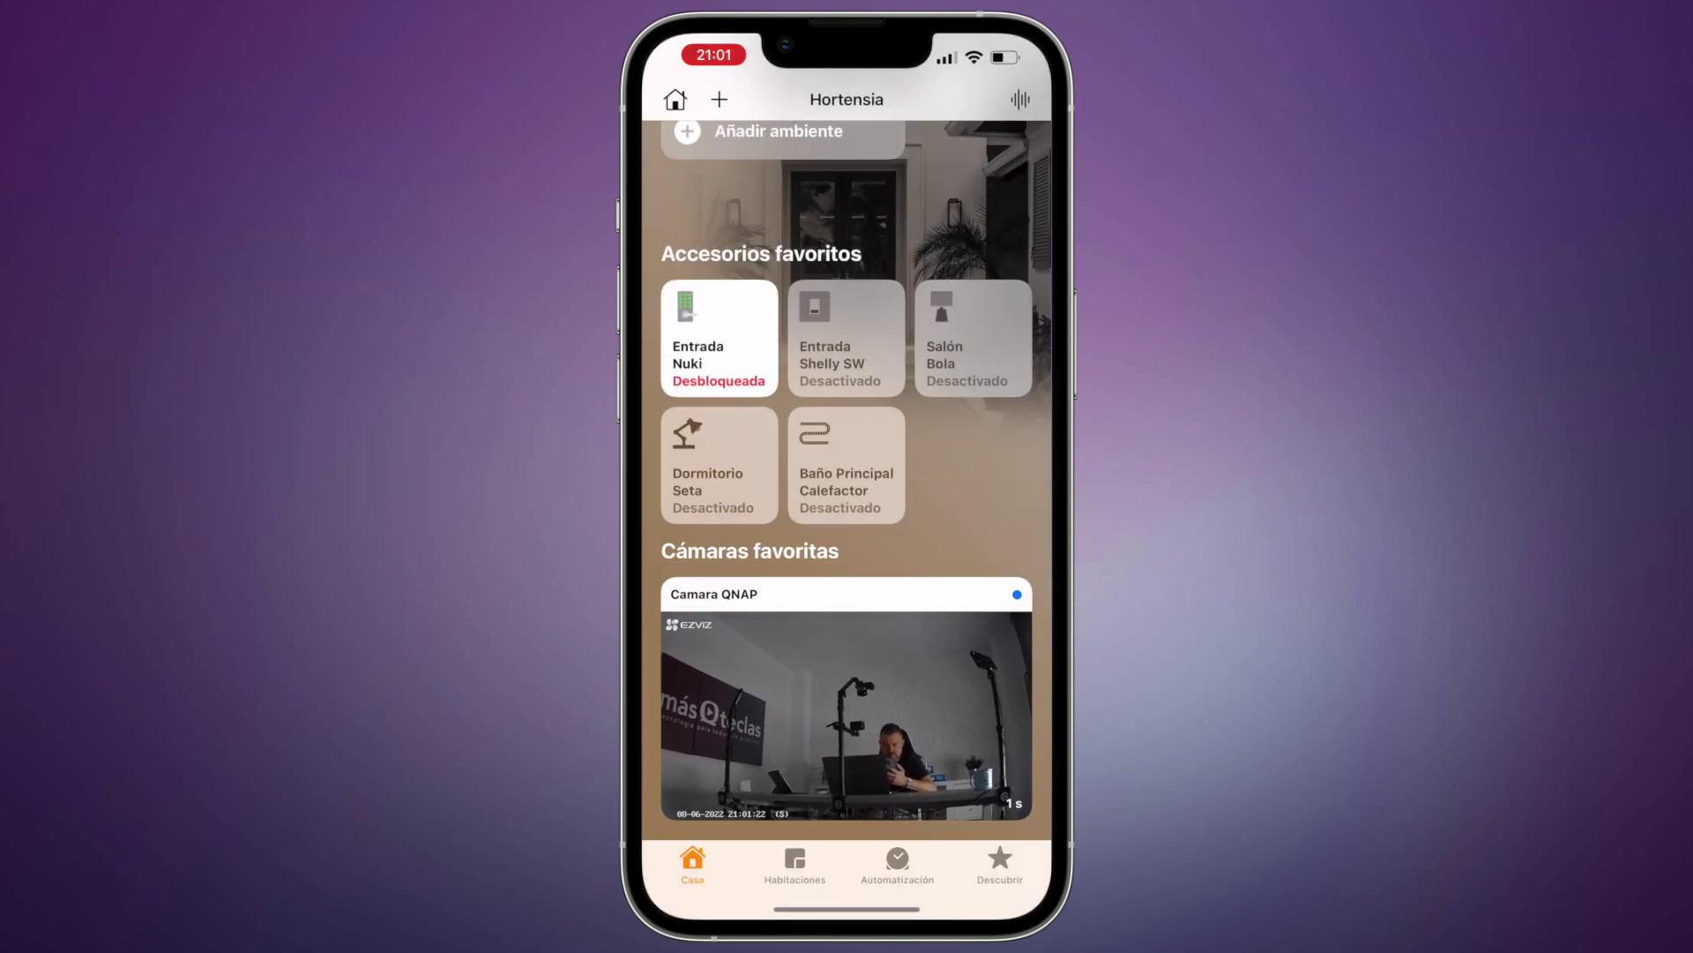
pyautogui.click(795, 864)
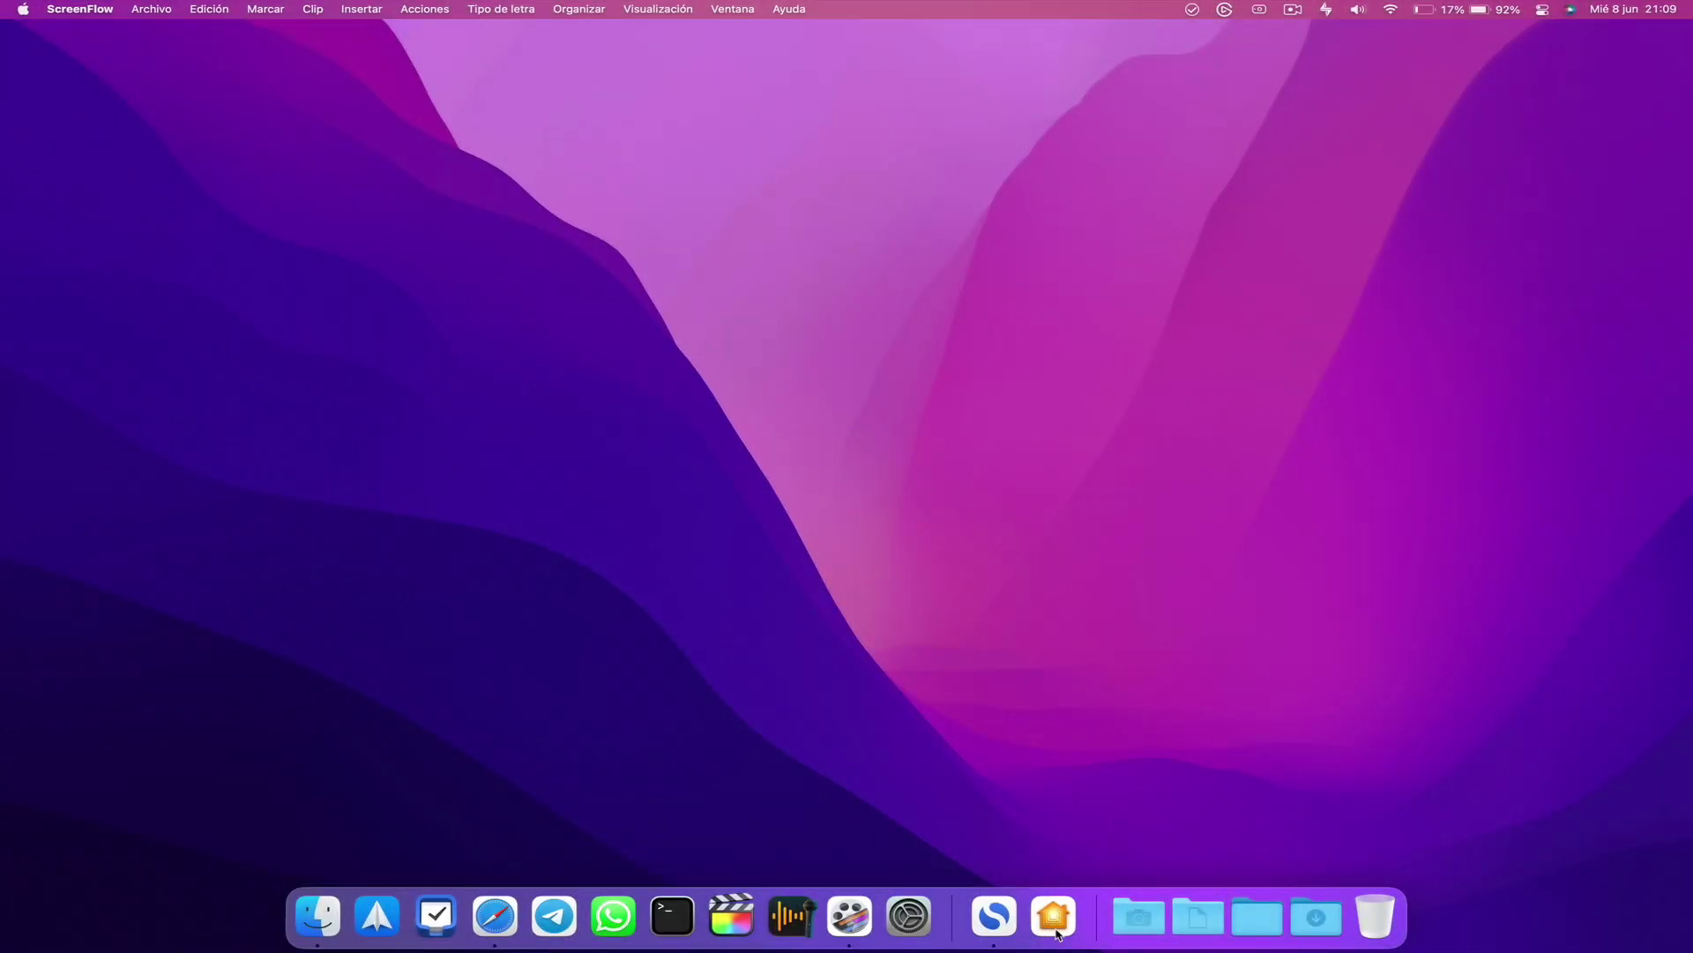
# Open Home on the Mac and expand the Camara QNAP favourite camera to full-window live view
pyautogui.click(1059, 919)
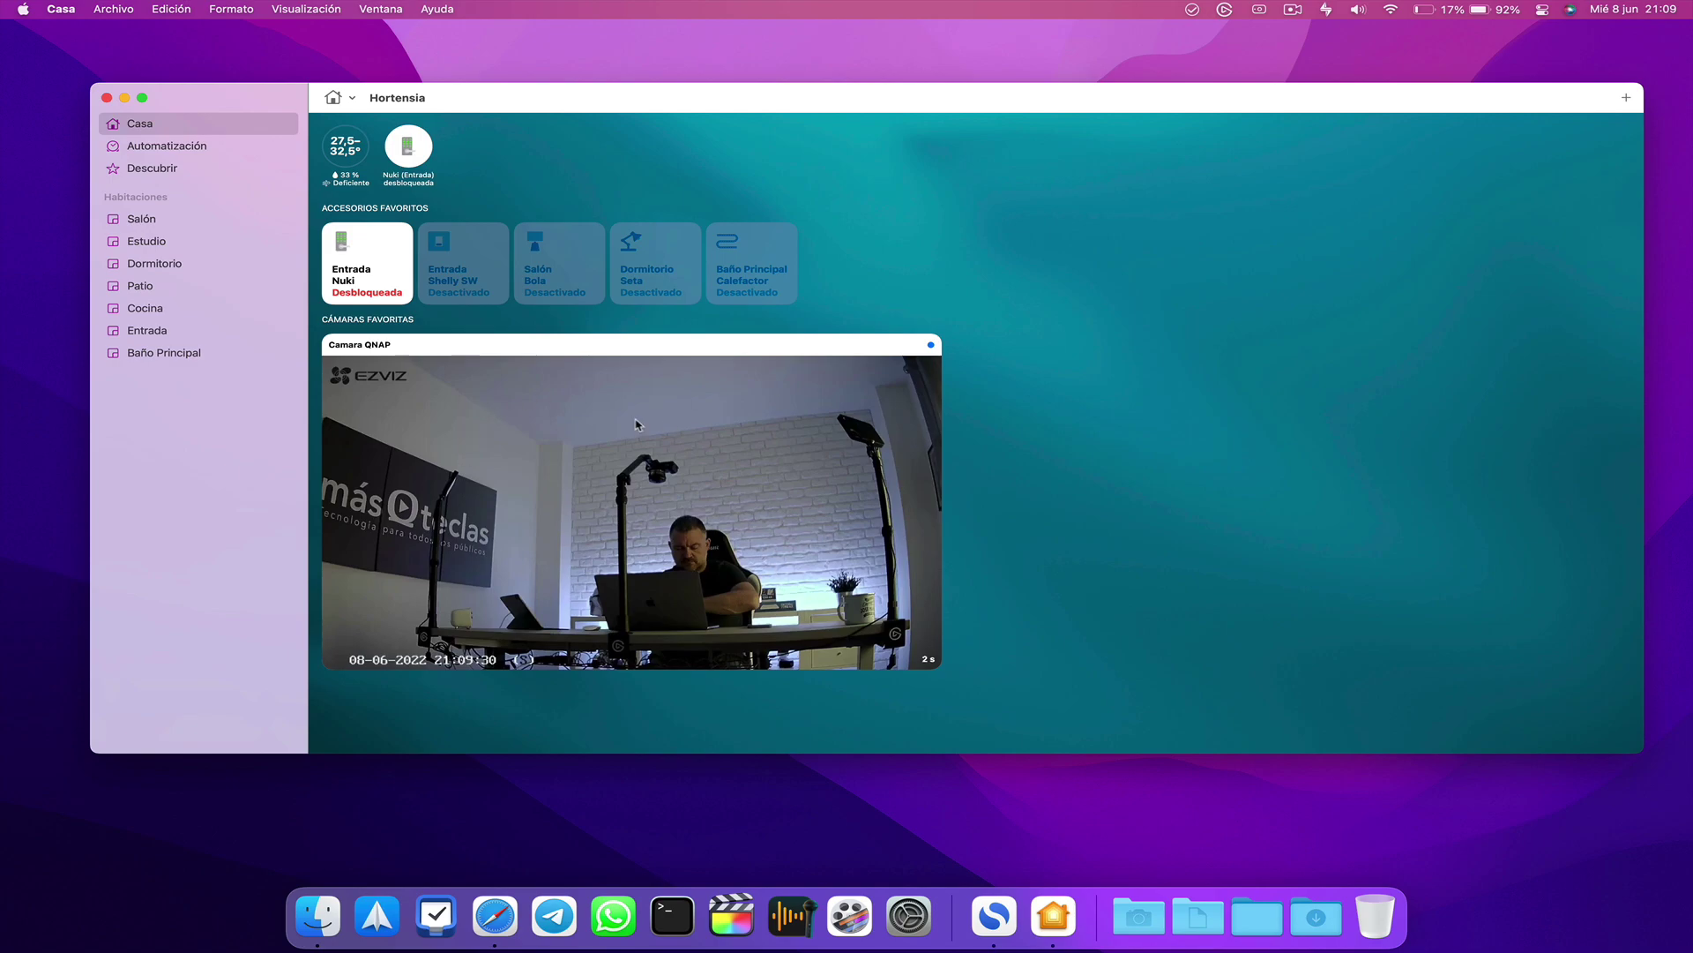
pyautogui.click(610, 509)
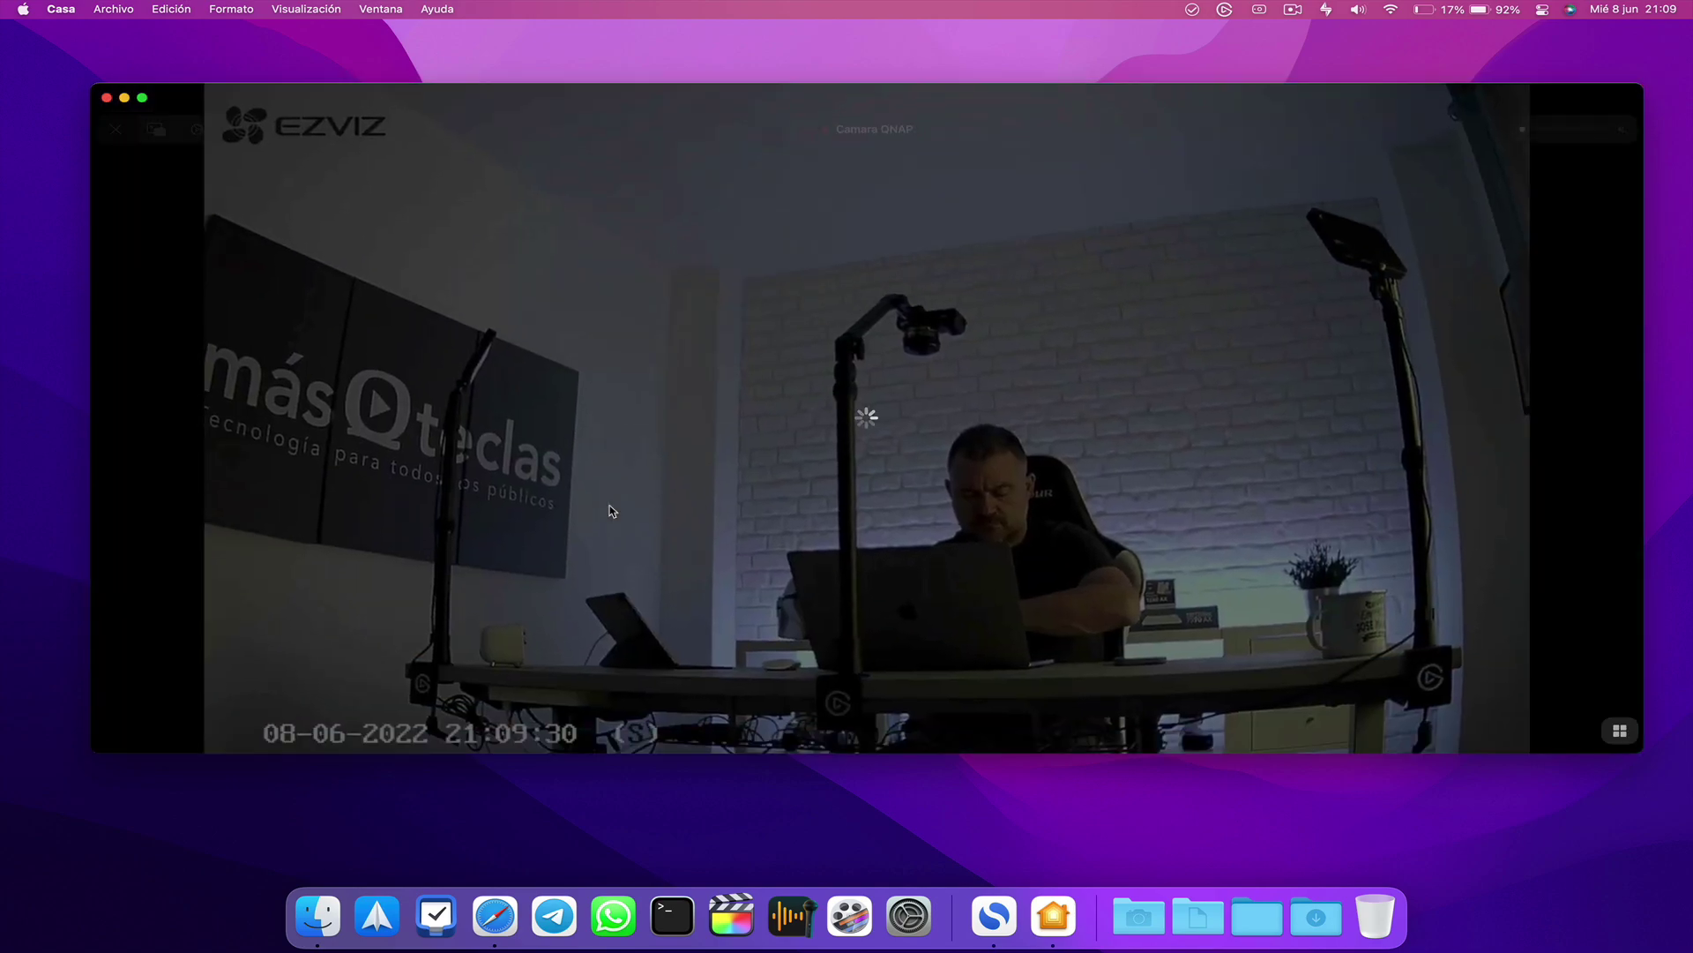